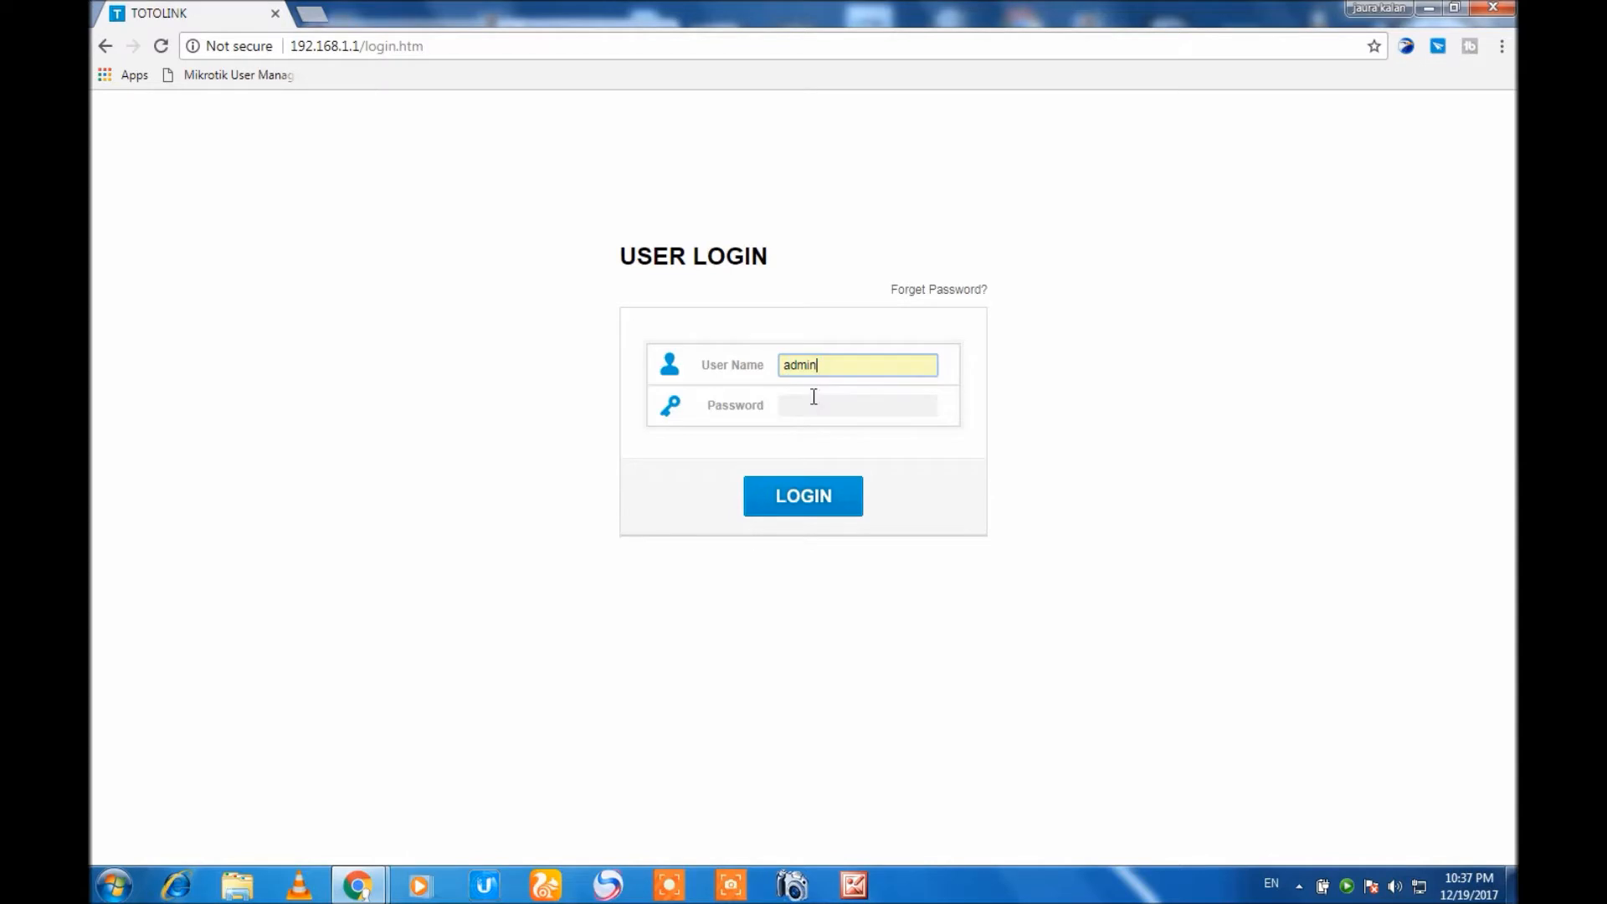
Log in to the router's admin page as the preset user by entering the account password.
left_click(814, 399)
type("admi")
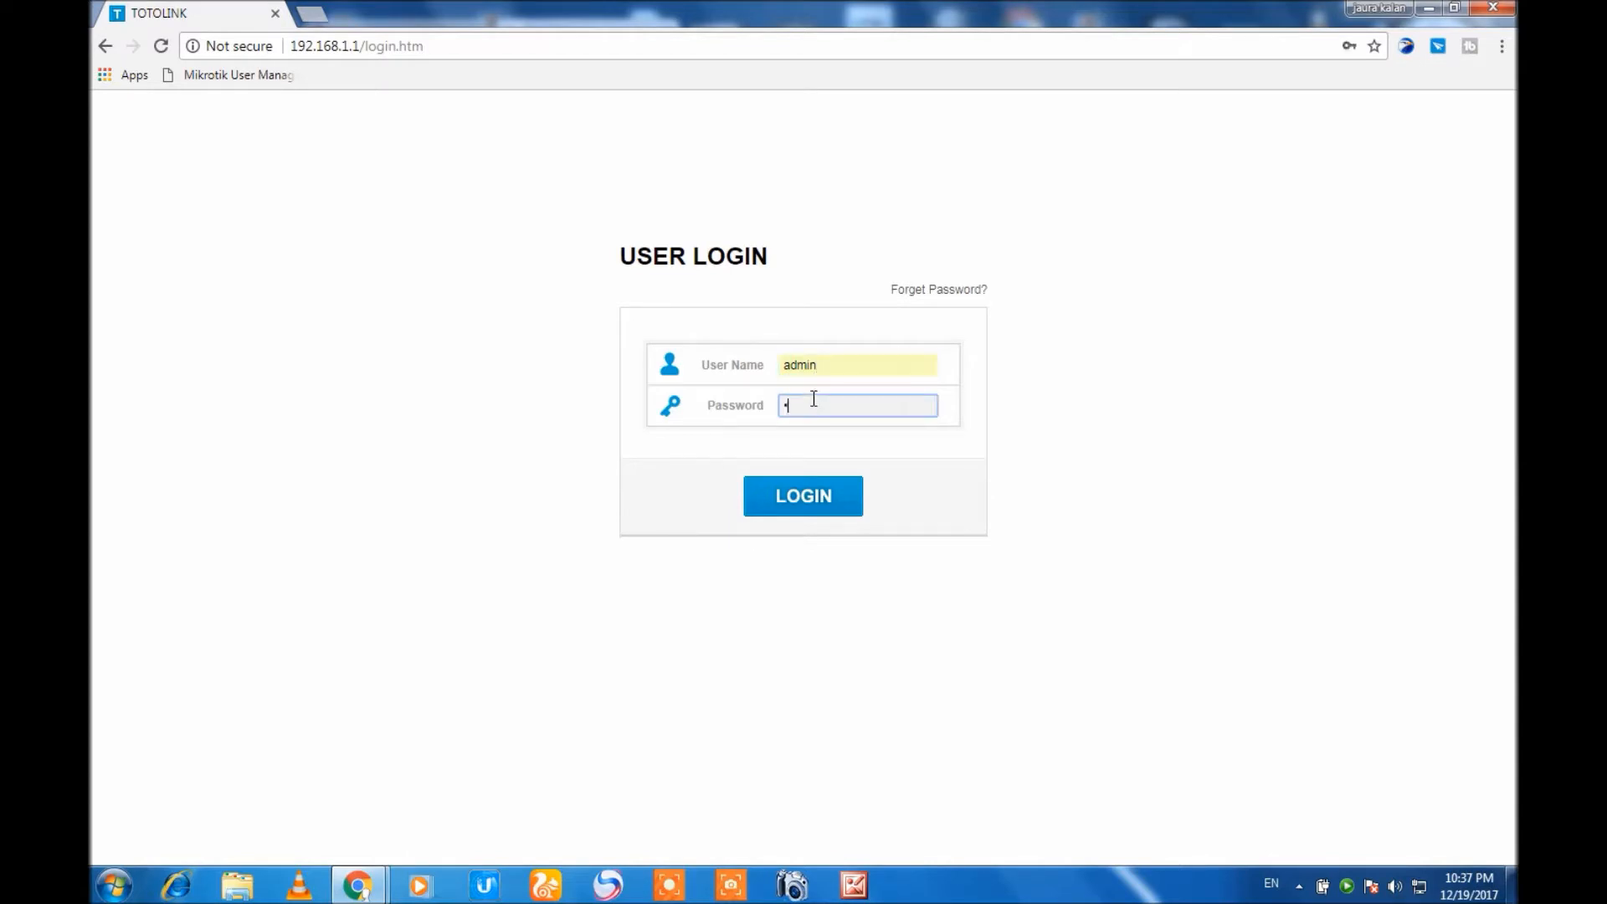
type("n")
key("Return")
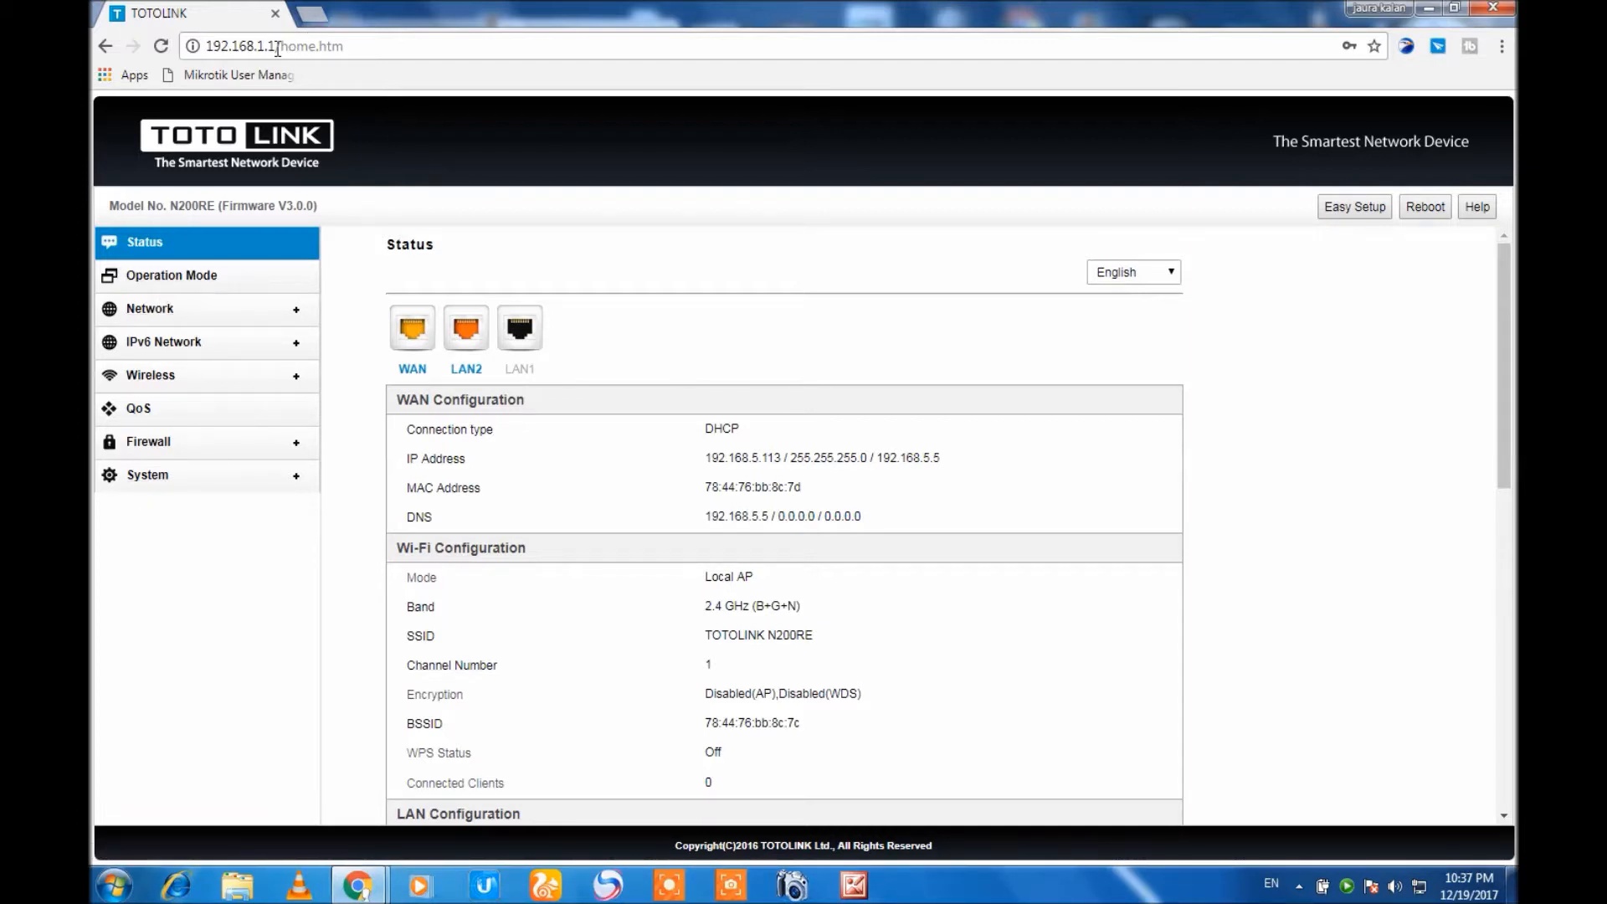
Load the bare router address 192.168.1.1 and check the connect status on the Easy Setup page.
left_click_drag(277, 49, 458, 45)
key("BackSpace")
key("Return")
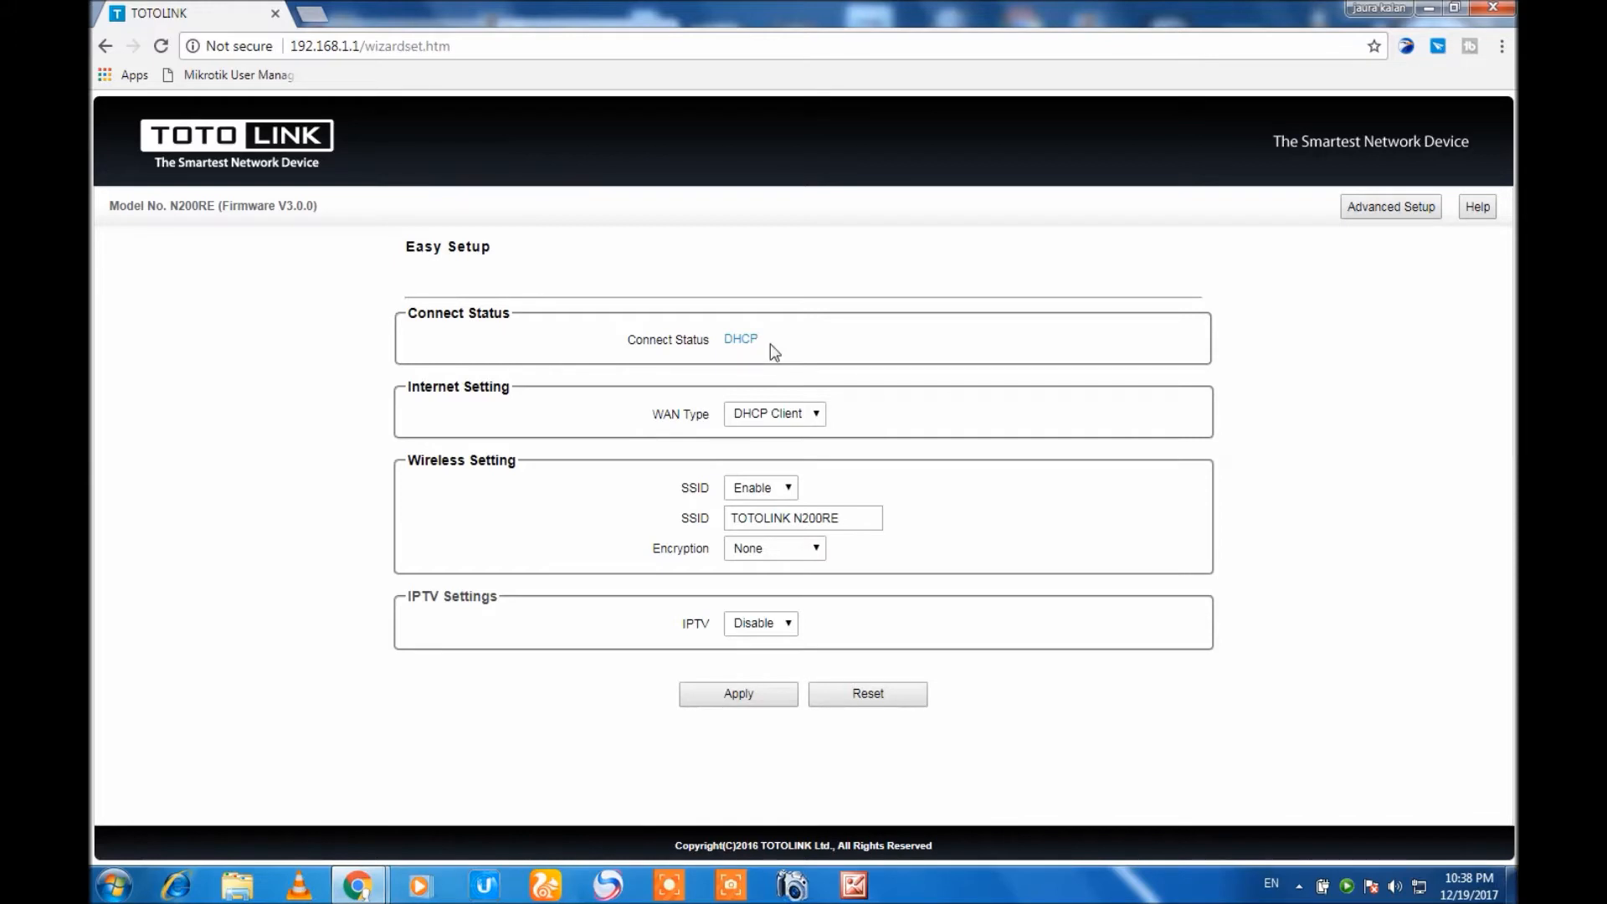
left_click_drag(725, 337, 808, 349)
left_click(969, 215)
left_click(892, 259)
Change the wireless SSID to home in Easy Setup.
left_click_drag(852, 519, 697, 513)
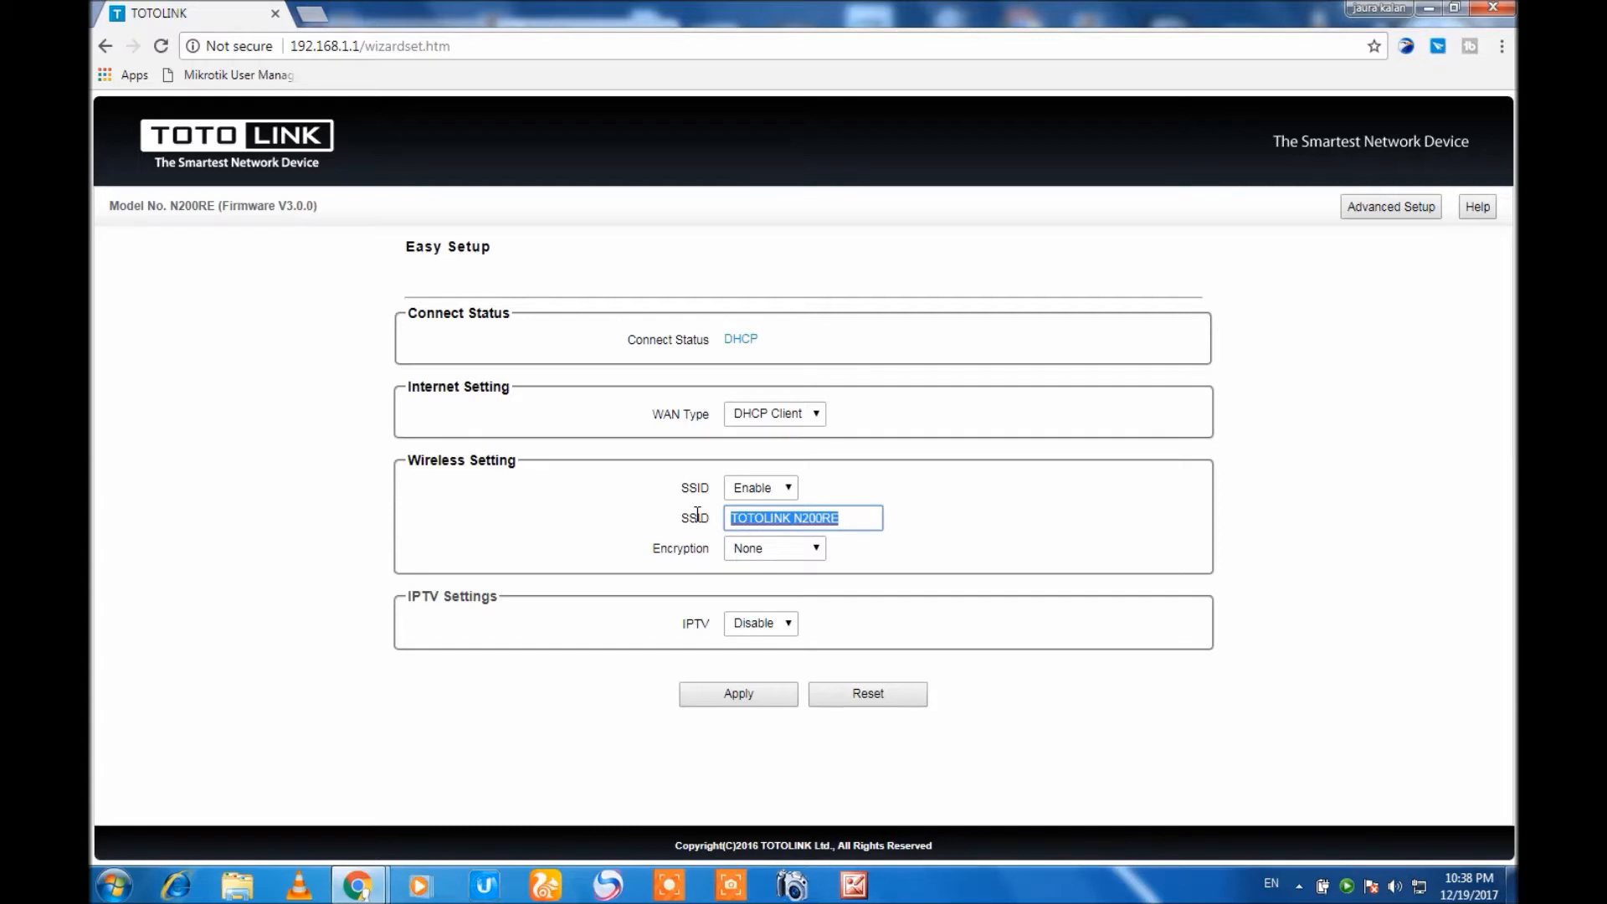
type("k")
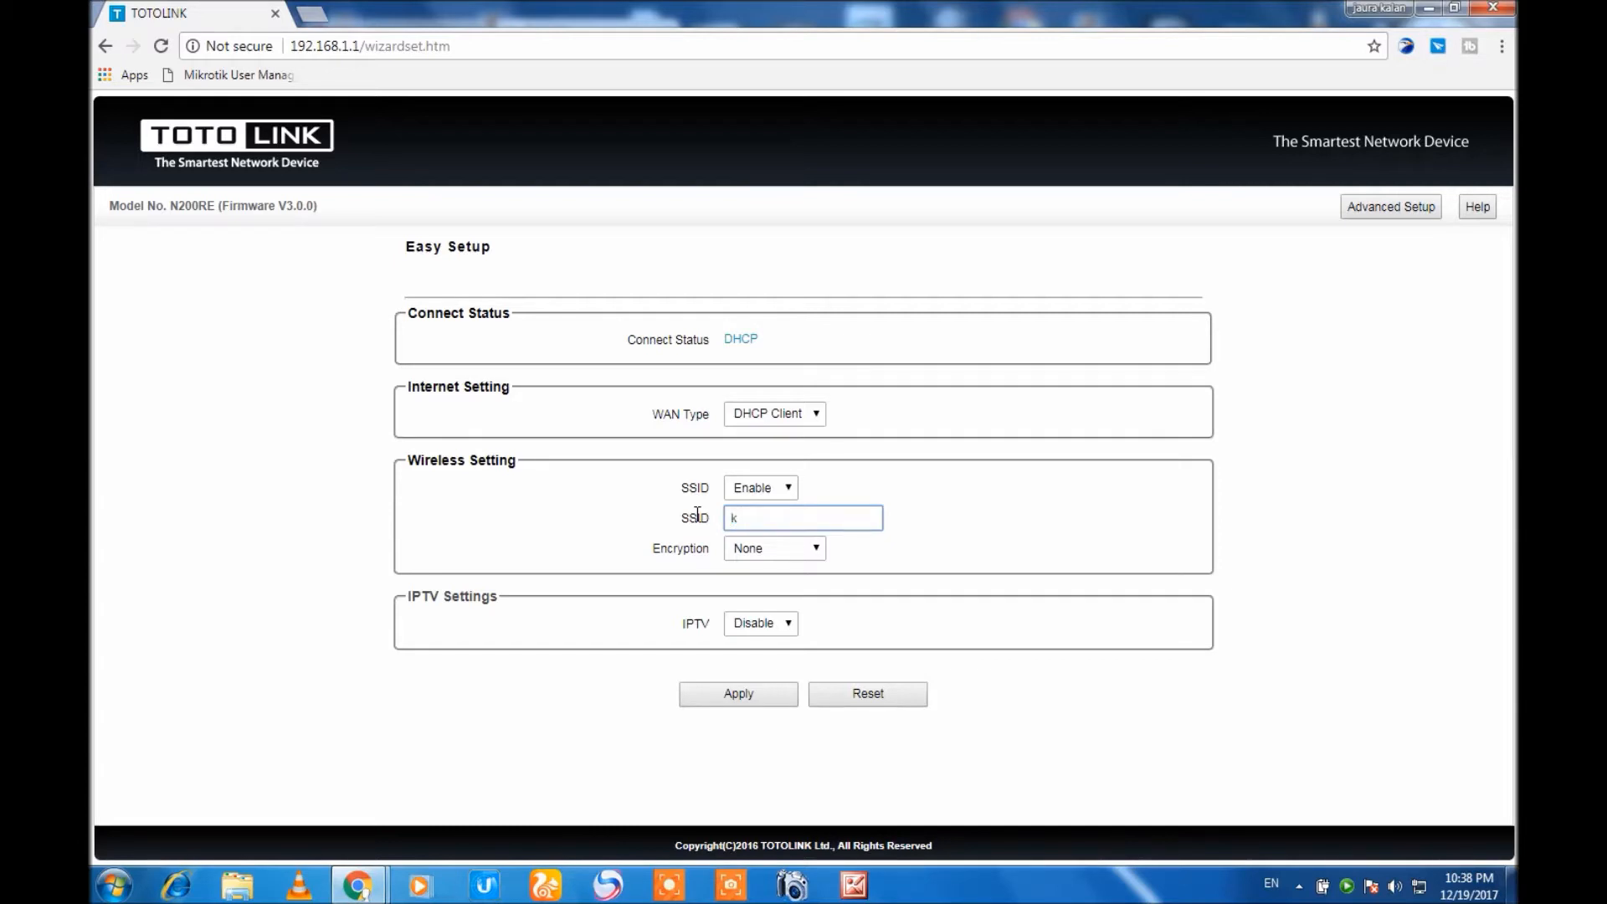
type("alee")
type("m")
key("BackSpace")
key("BackSpace")
key("BackSpace")
key("BackSpace")
key("BackSpace")
key("BackSpace")
type("home")
Choose WPA(AES) encryption in Easy Setup, and leave for Advanced Setup without applying or entering a pre-shared key.
left_click(797, 551)
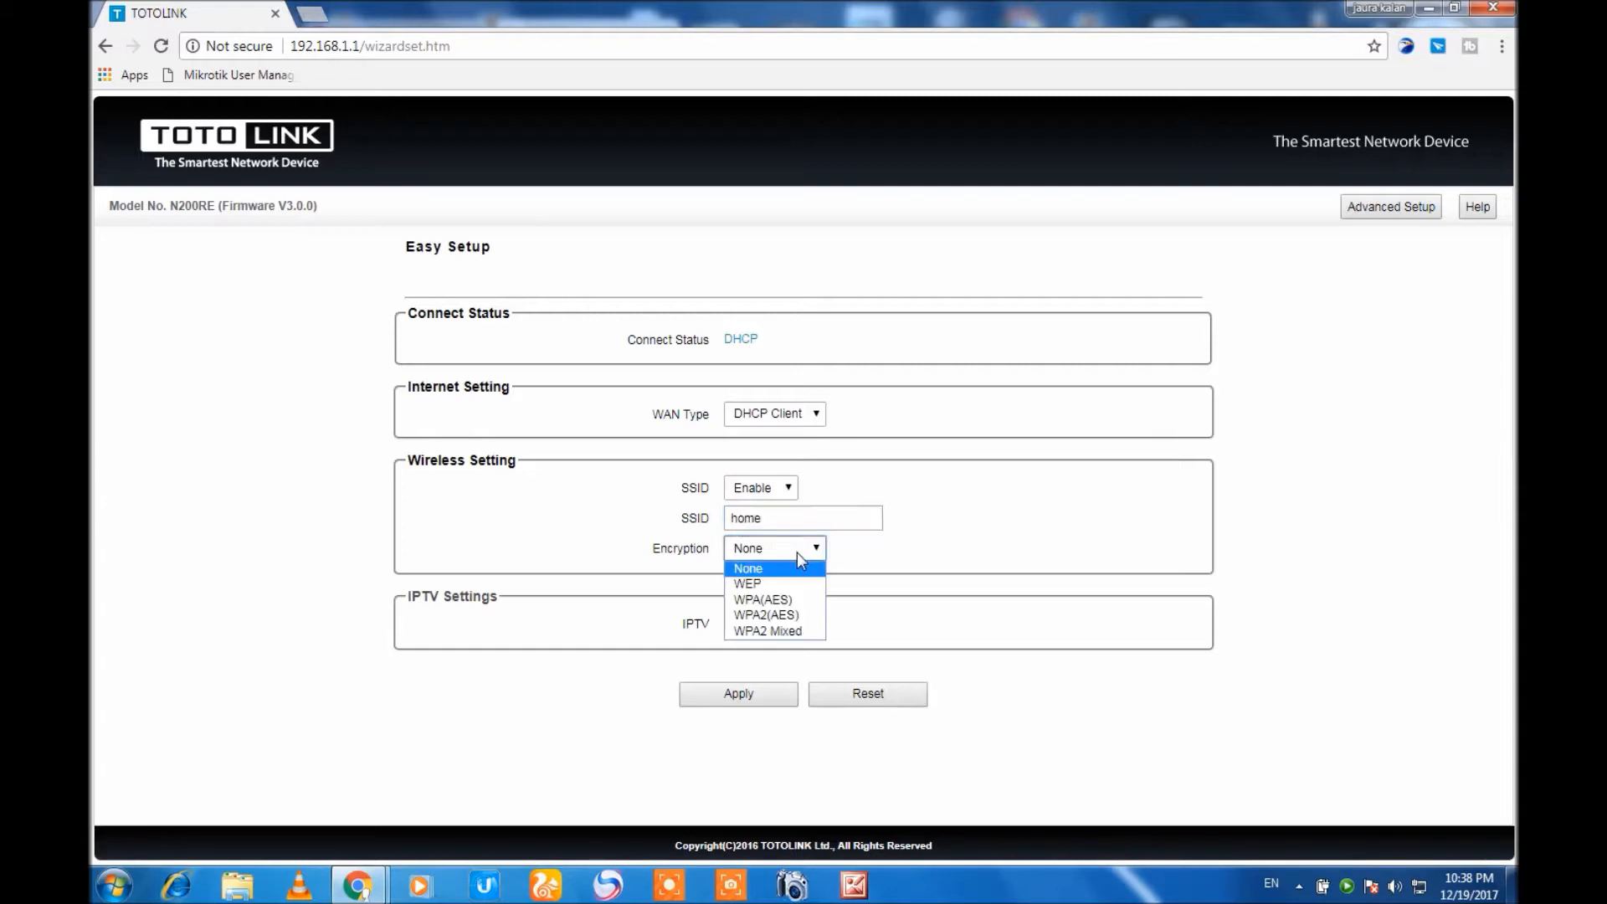
left_click(766, 599)
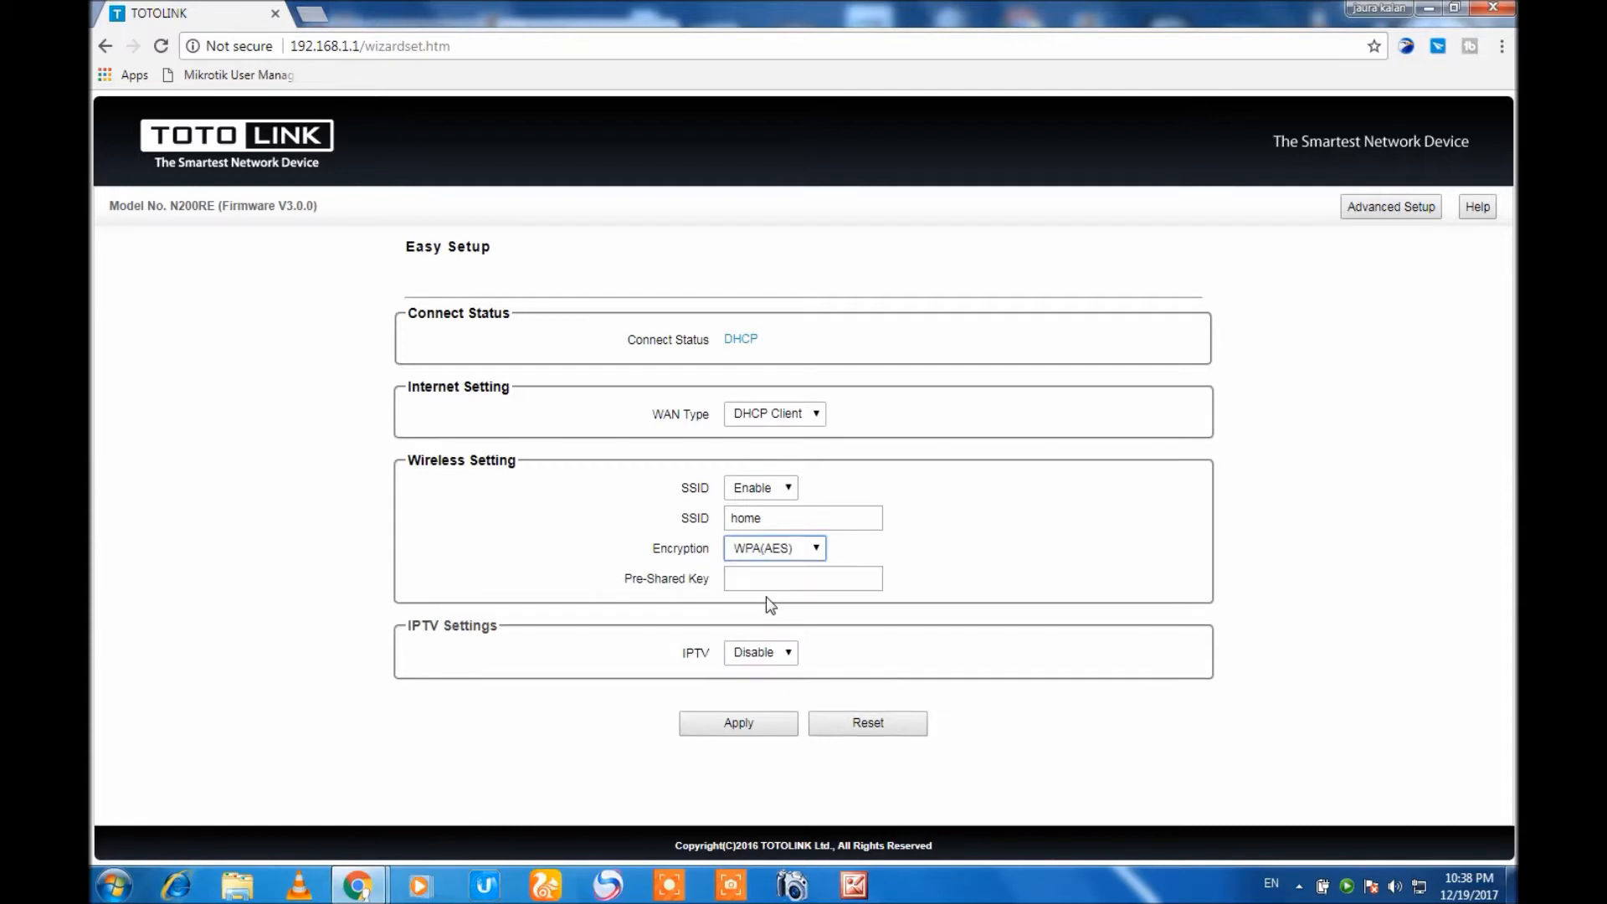
left_click(788, 579)
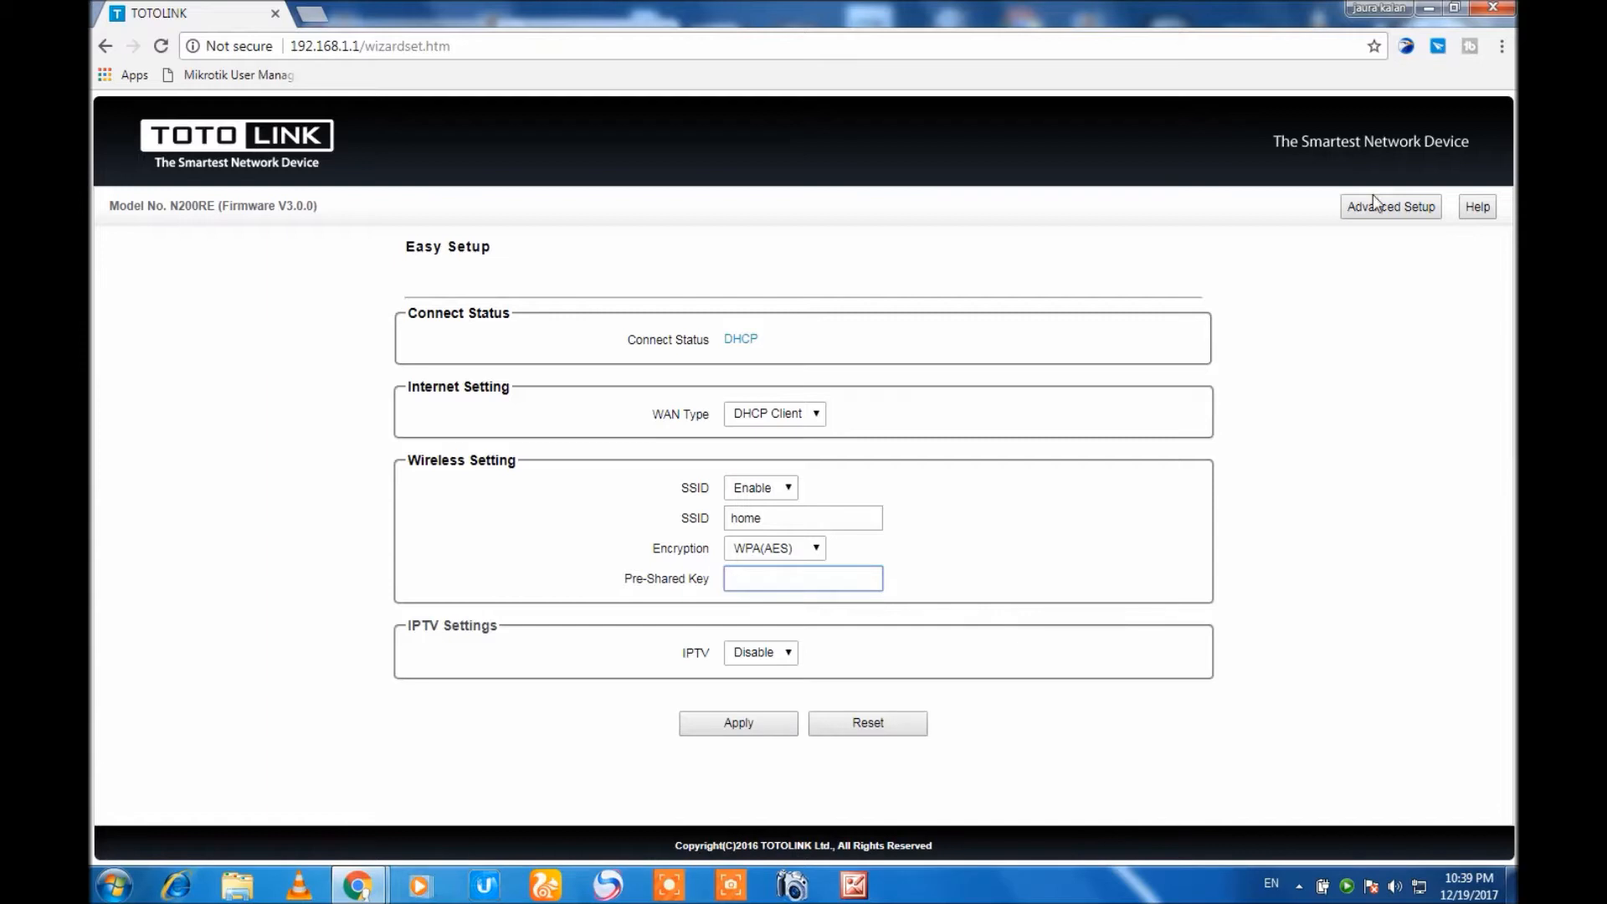
left_click(1374, 219)
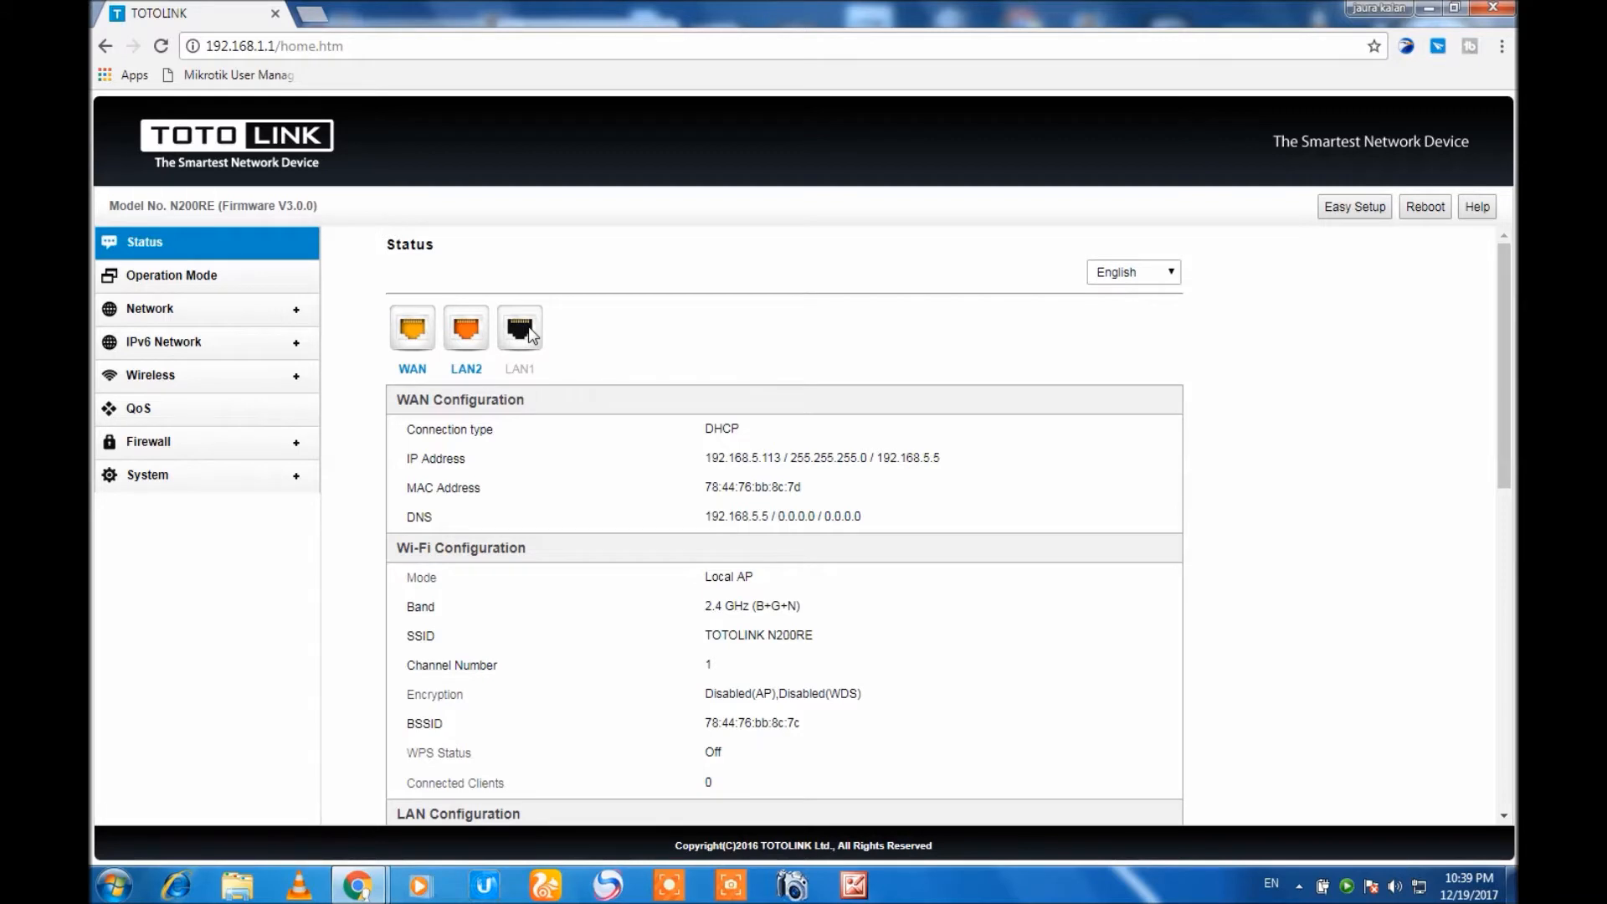
Proceed through the Operation Mode wizard in Router mode, keeping the WAN settings, to the wireless Basic Settings.
left_click(154, 280)
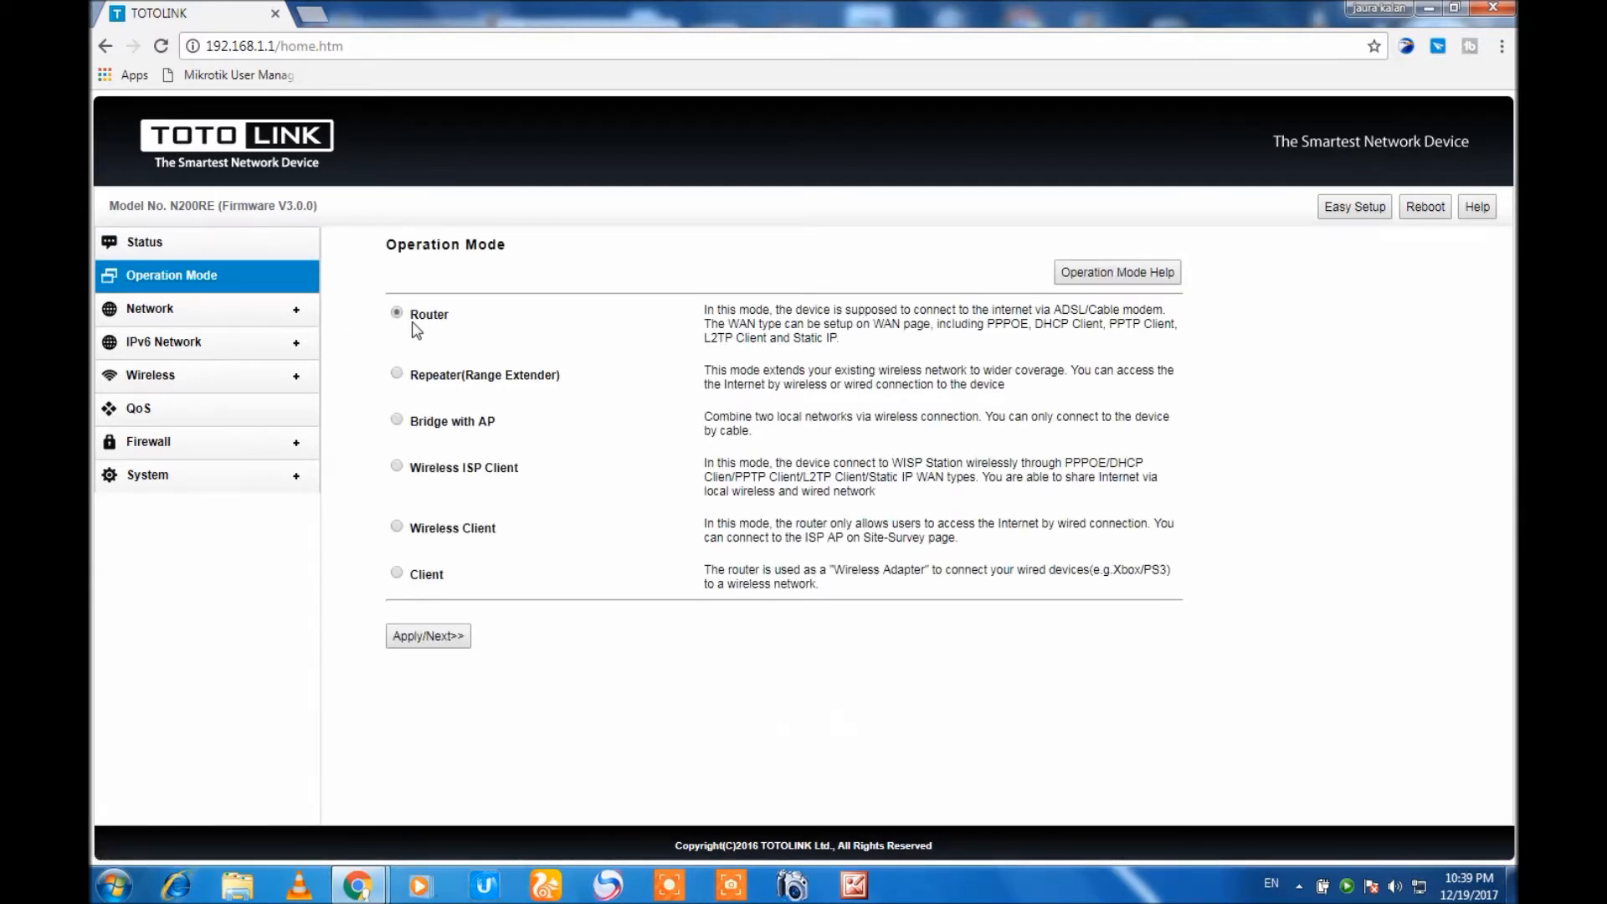
left_click(452, 641)
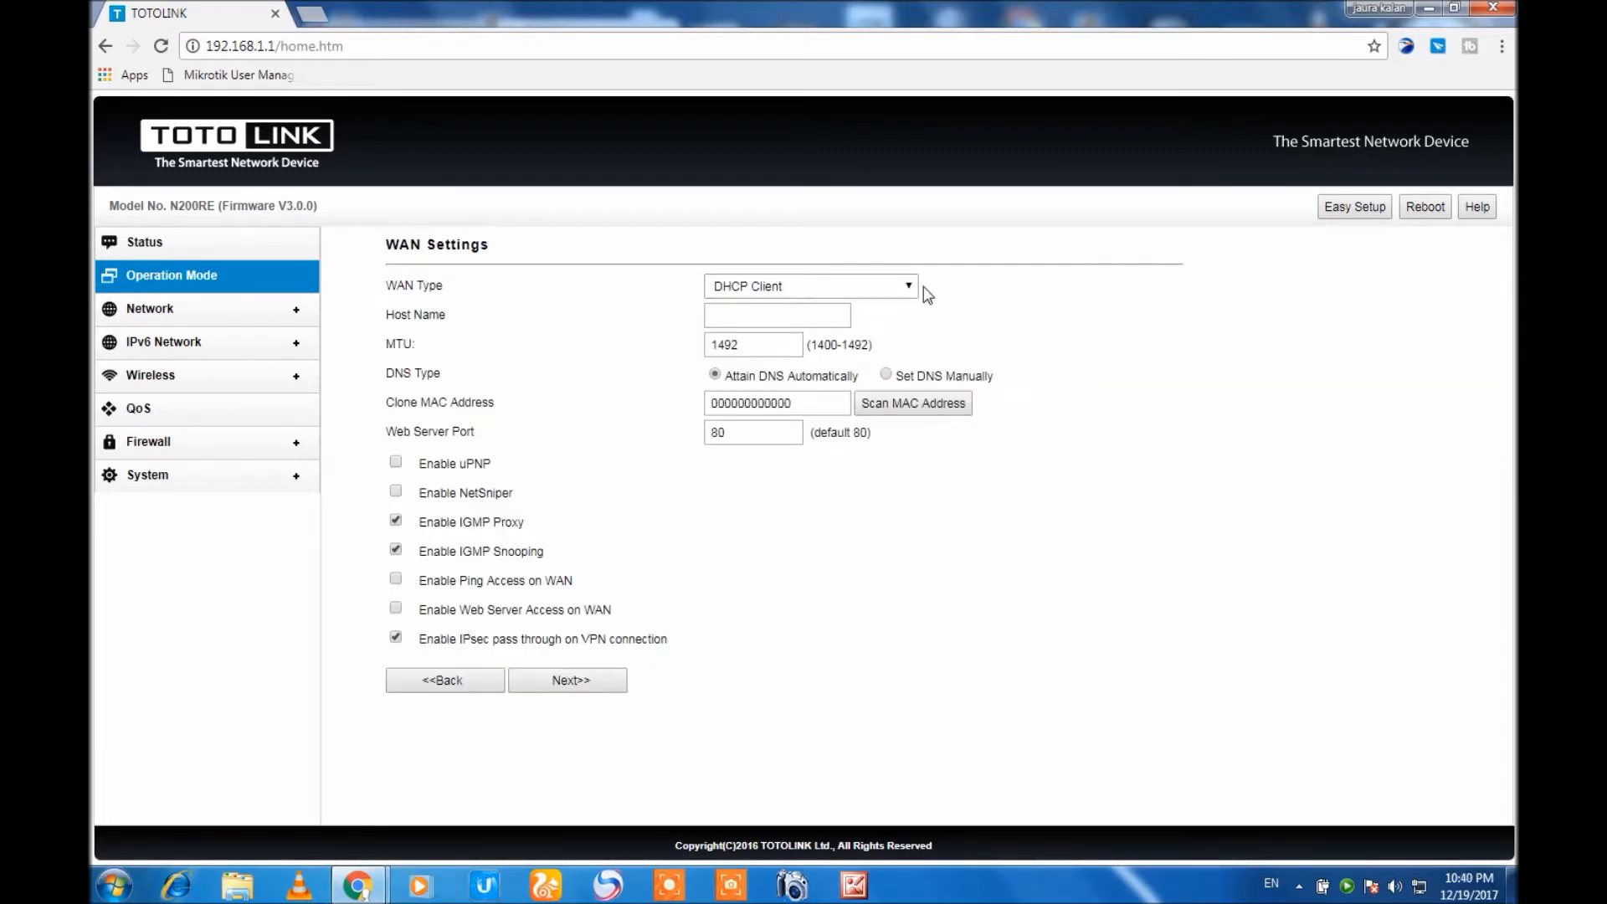
left_click(561, 685)
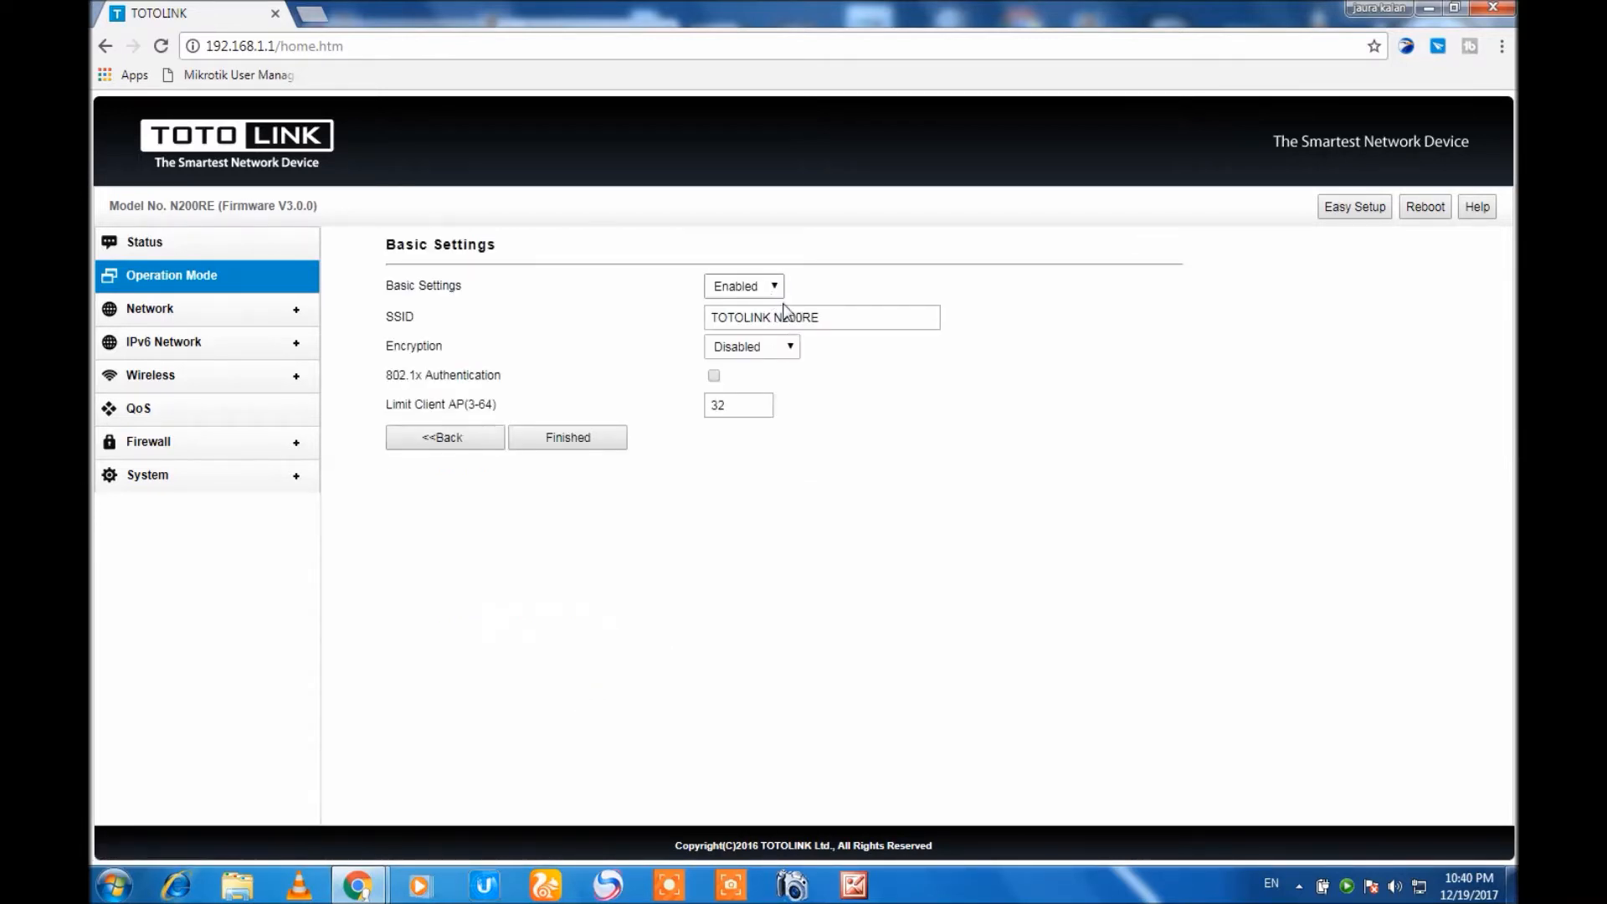
Set the wireless encryption to WPA2 in Basic Settings, leaving the SSID and pre-shared key unedited.
left_click_drag(828, 317, 695, 320)
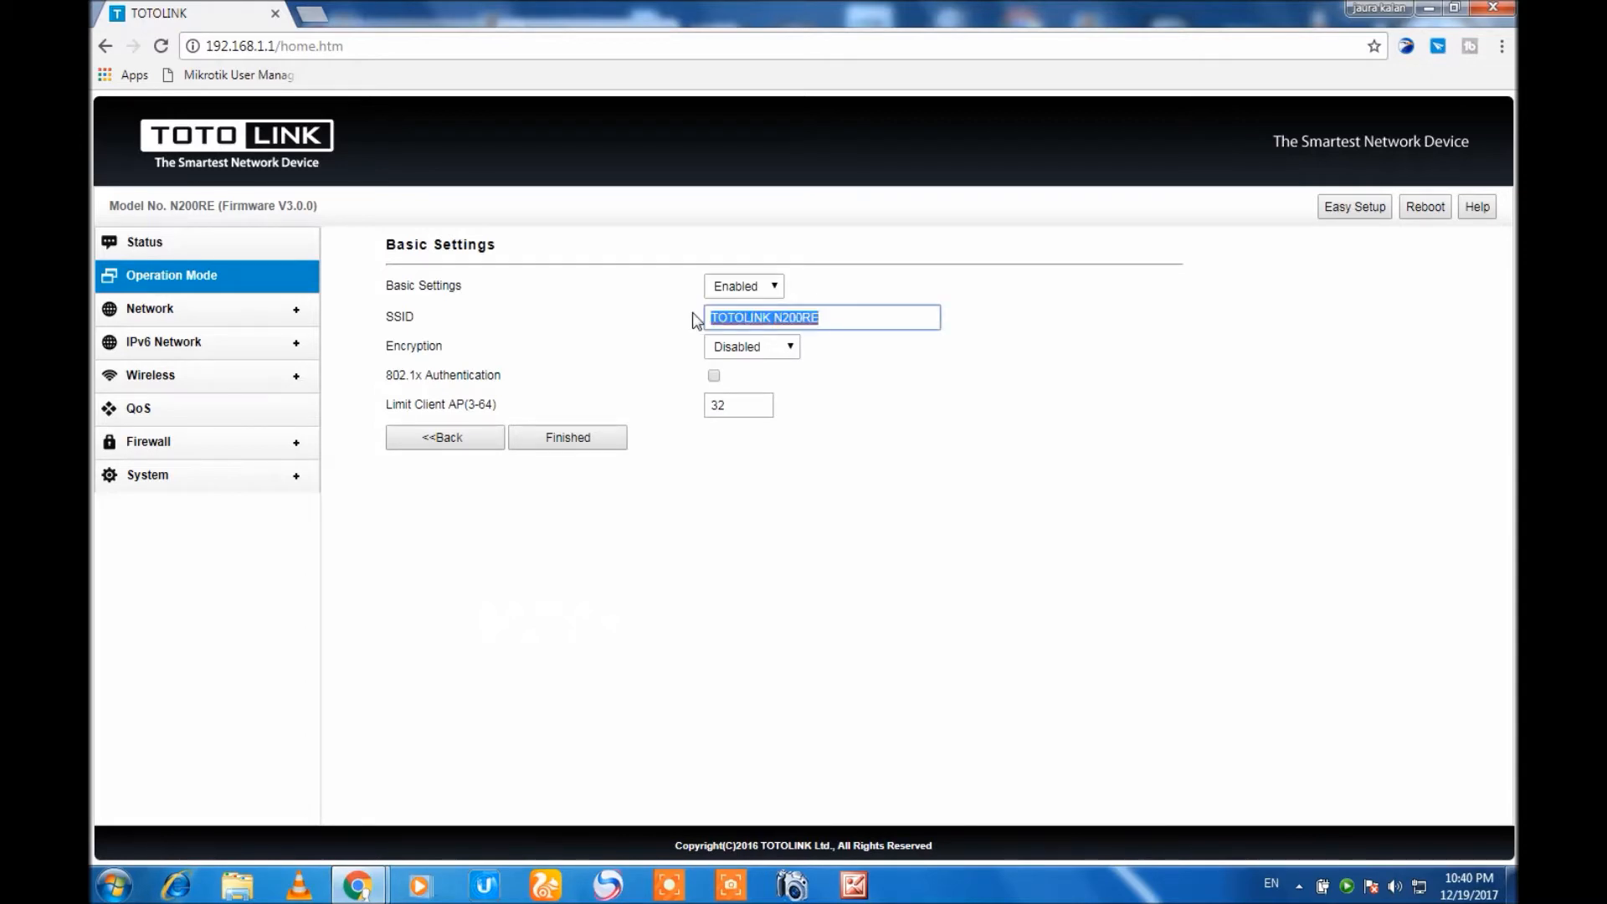
left_click(791, 347)
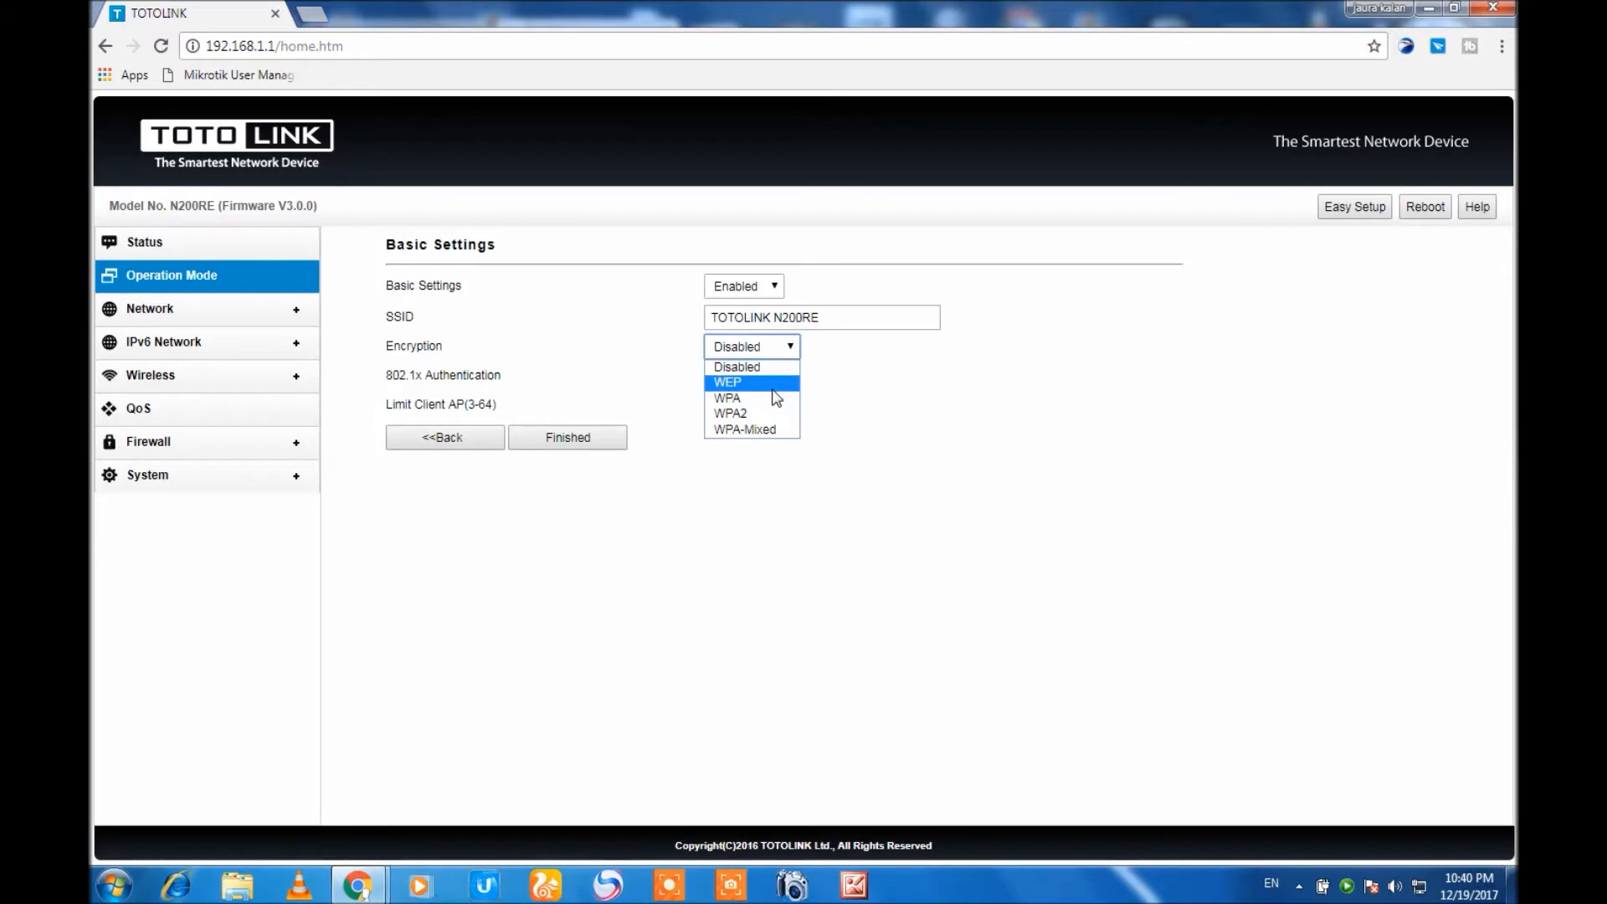
left_click(751, 413)
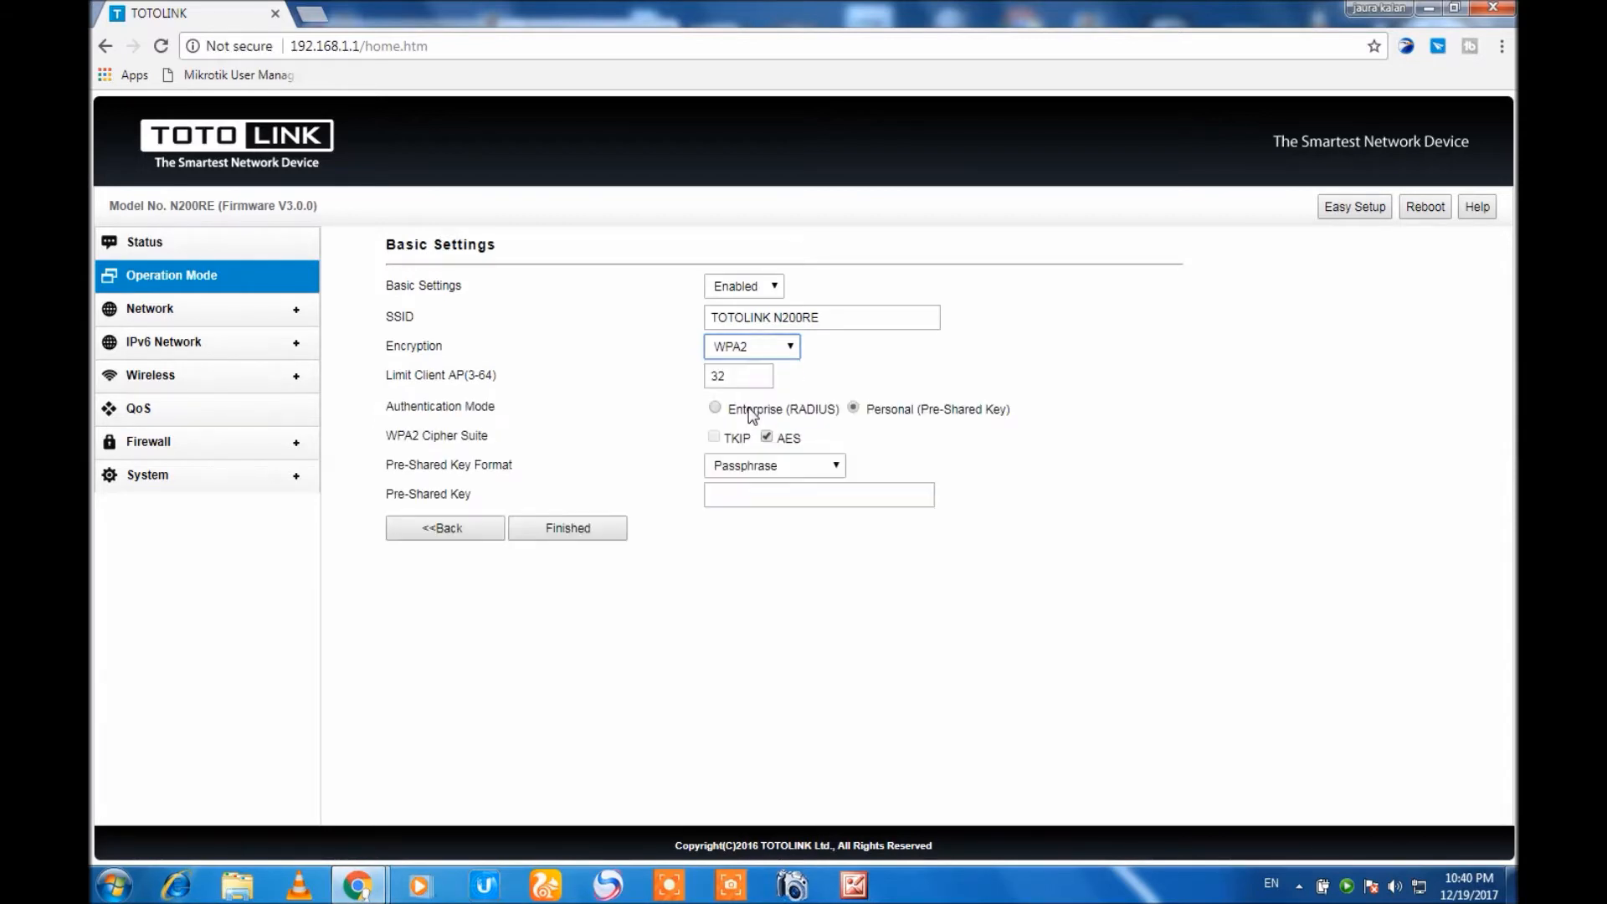
left_click(818, 500)
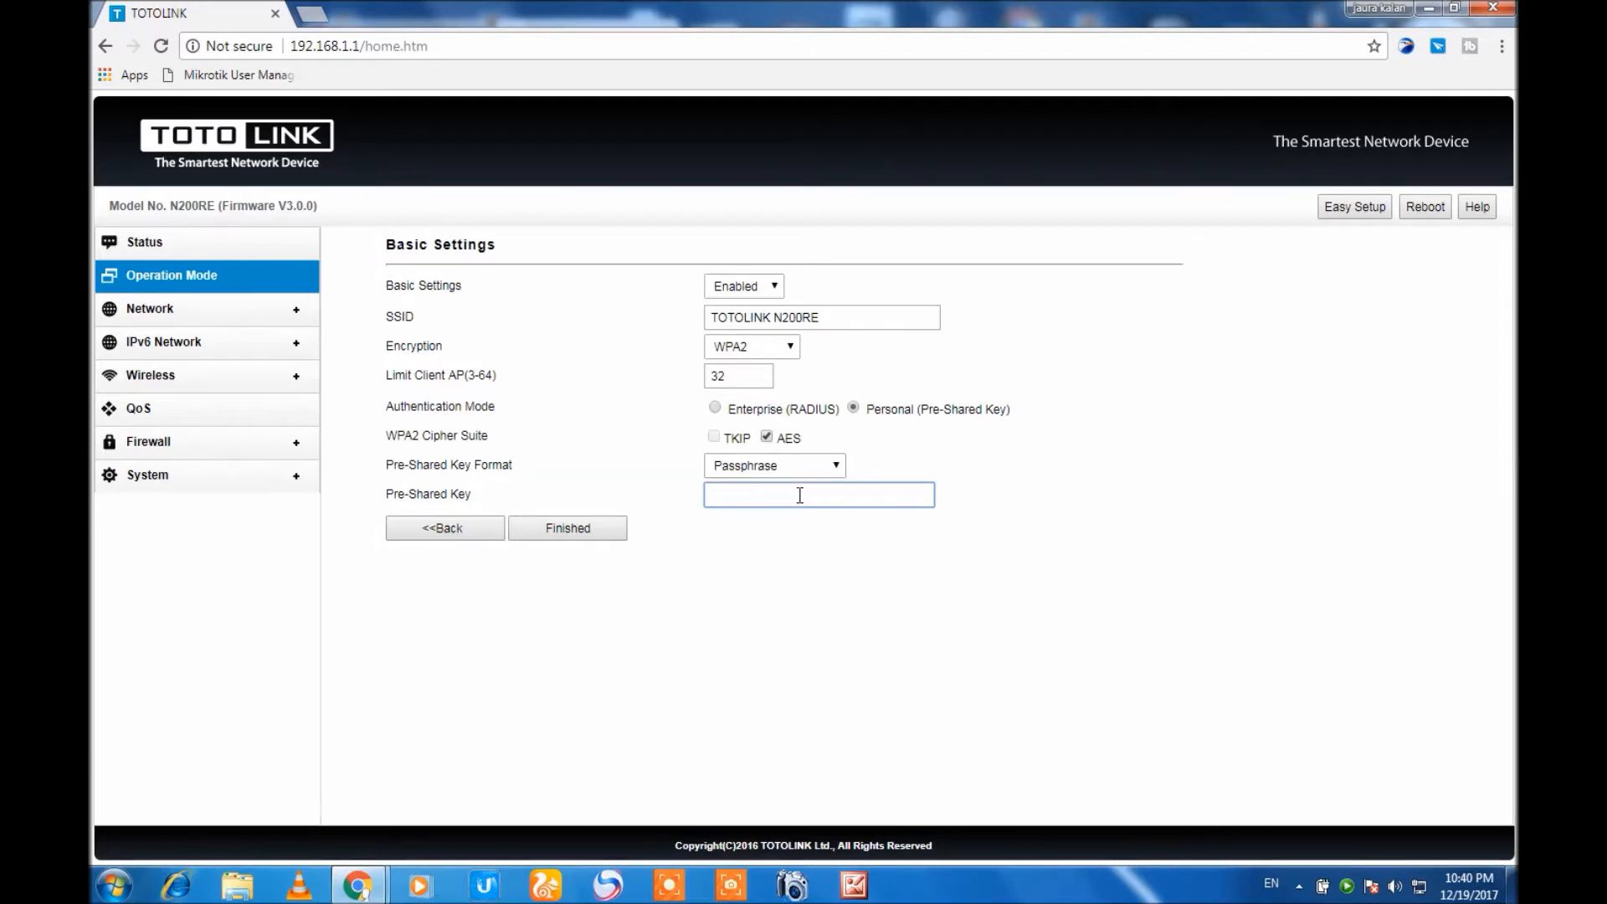
left_click_drag(831, 320, 631, 360)
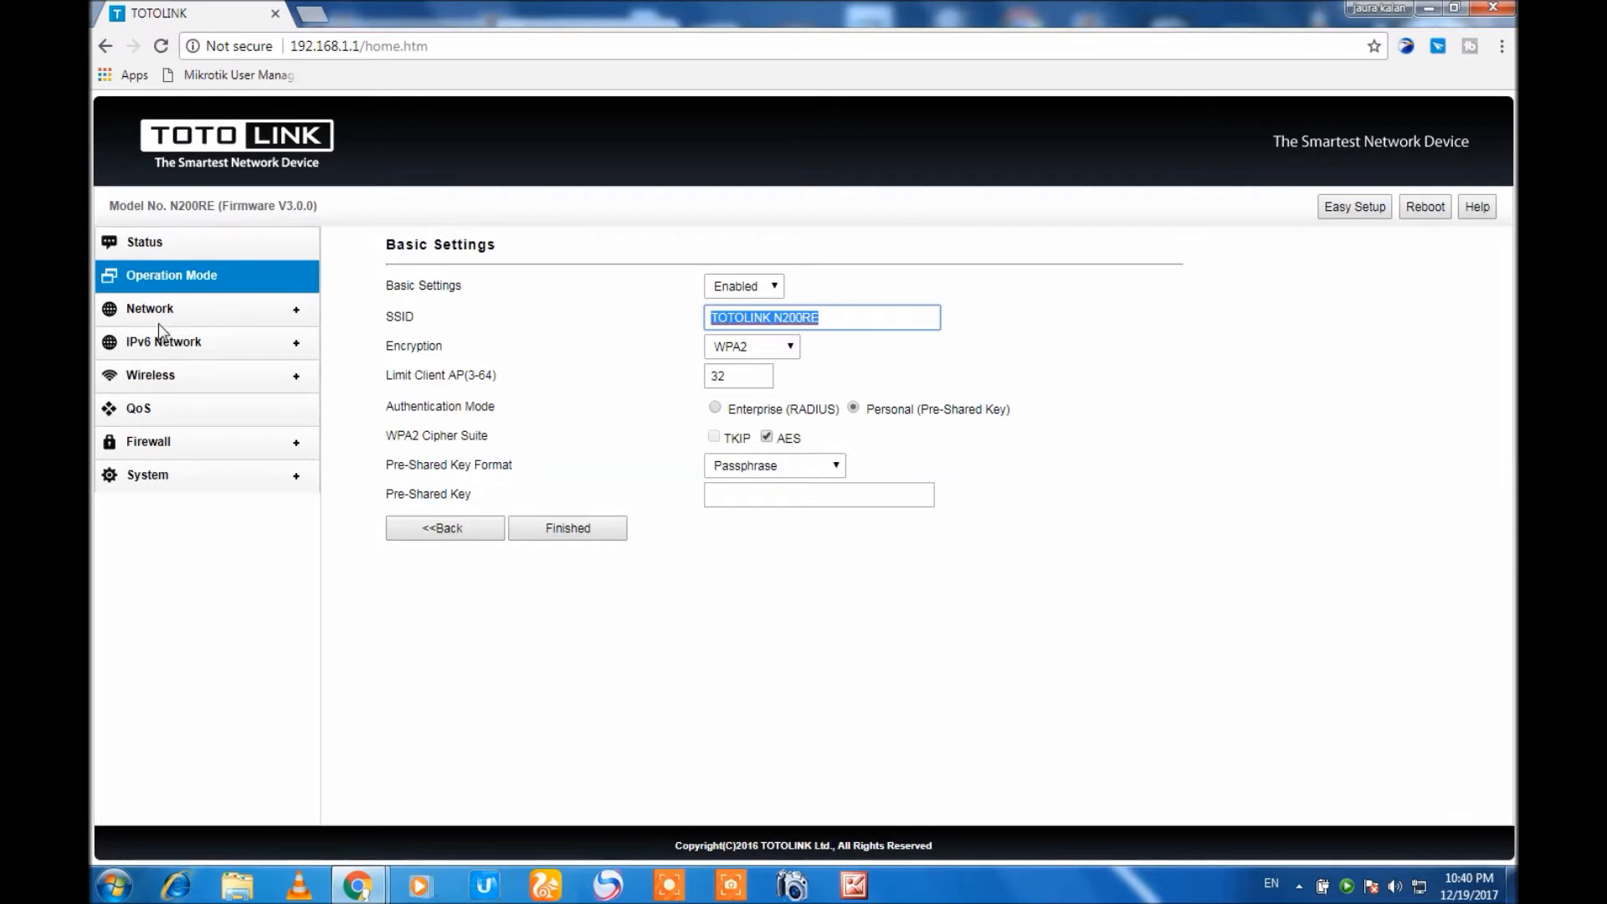
Set the operation mode to Repeater (Range Extender) and run a site survey for nearby wireless networks.
left_click(133, 274)
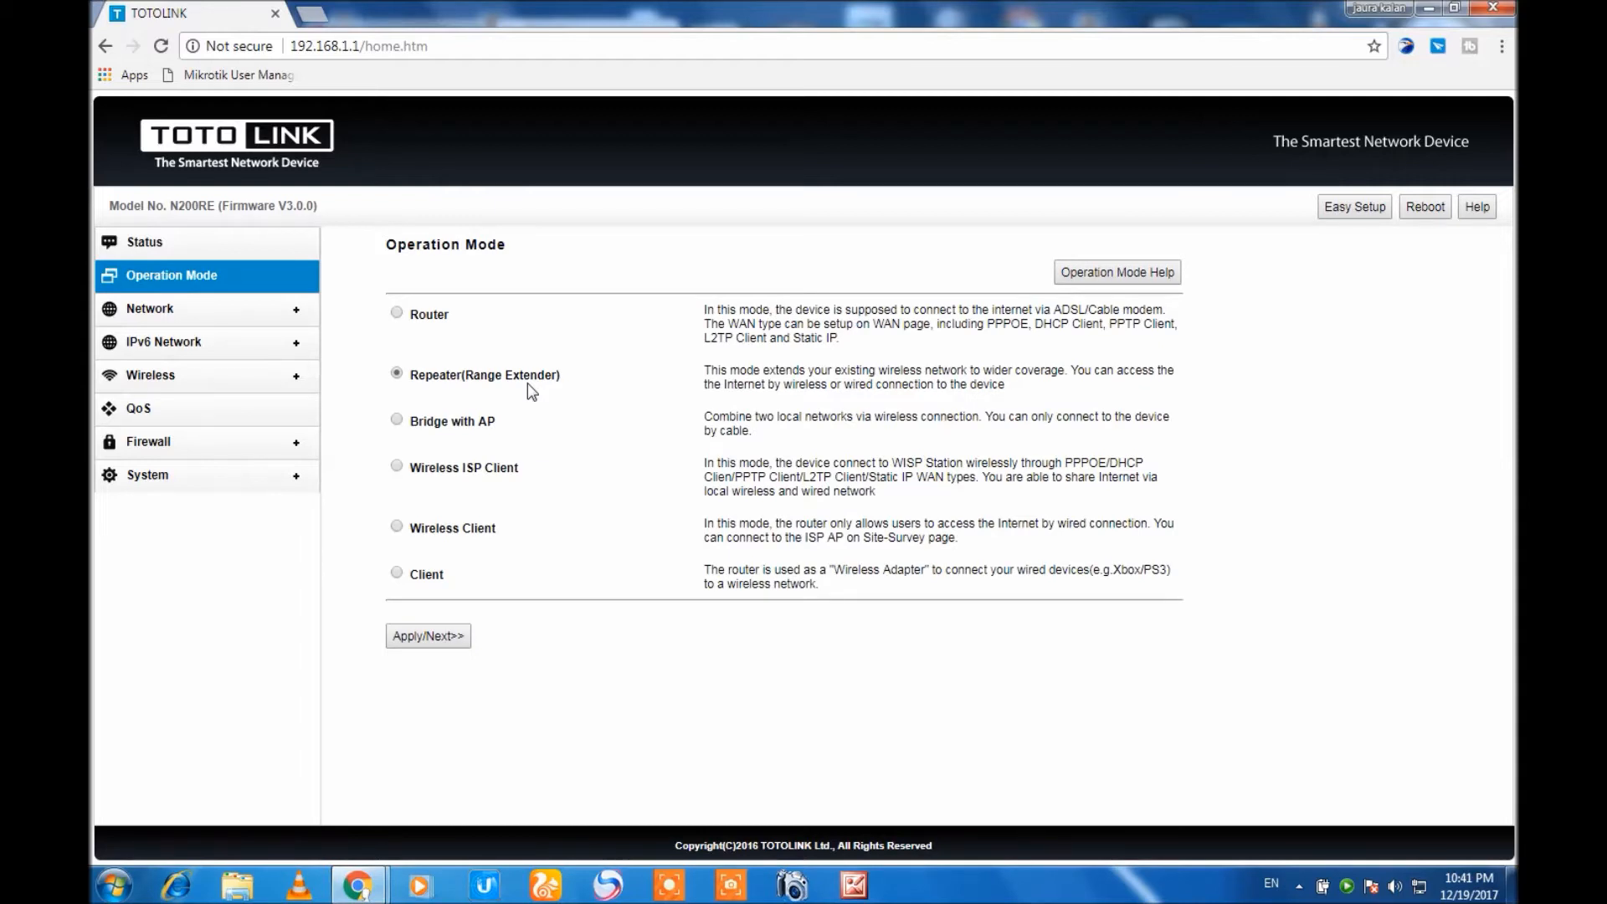
left_click(438, 640)
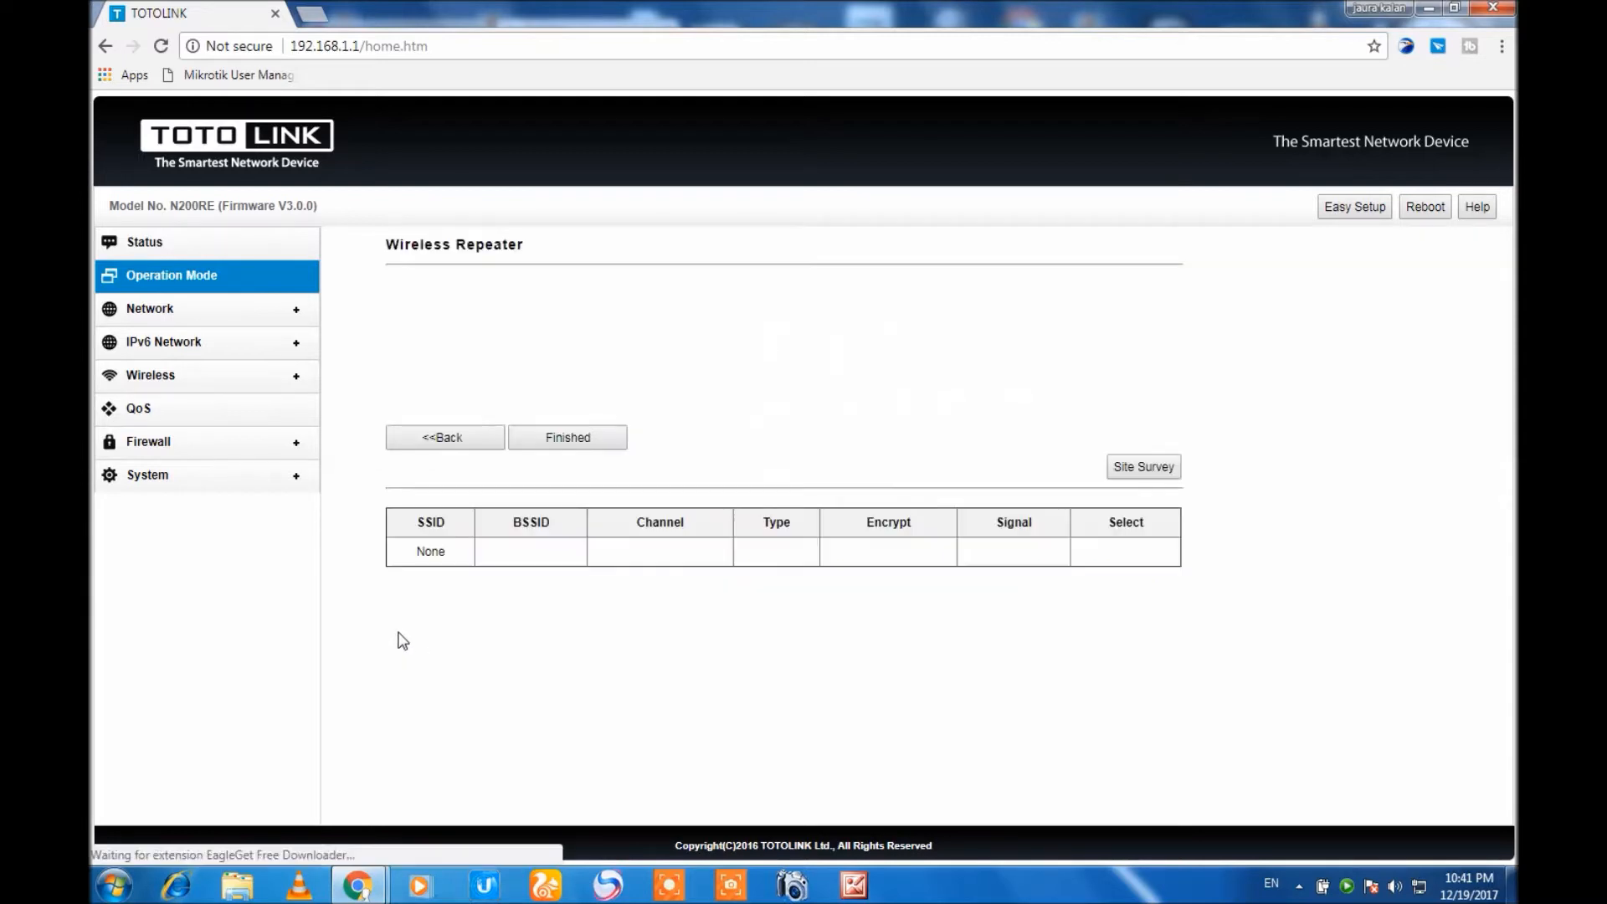
left_click(1145, 467)
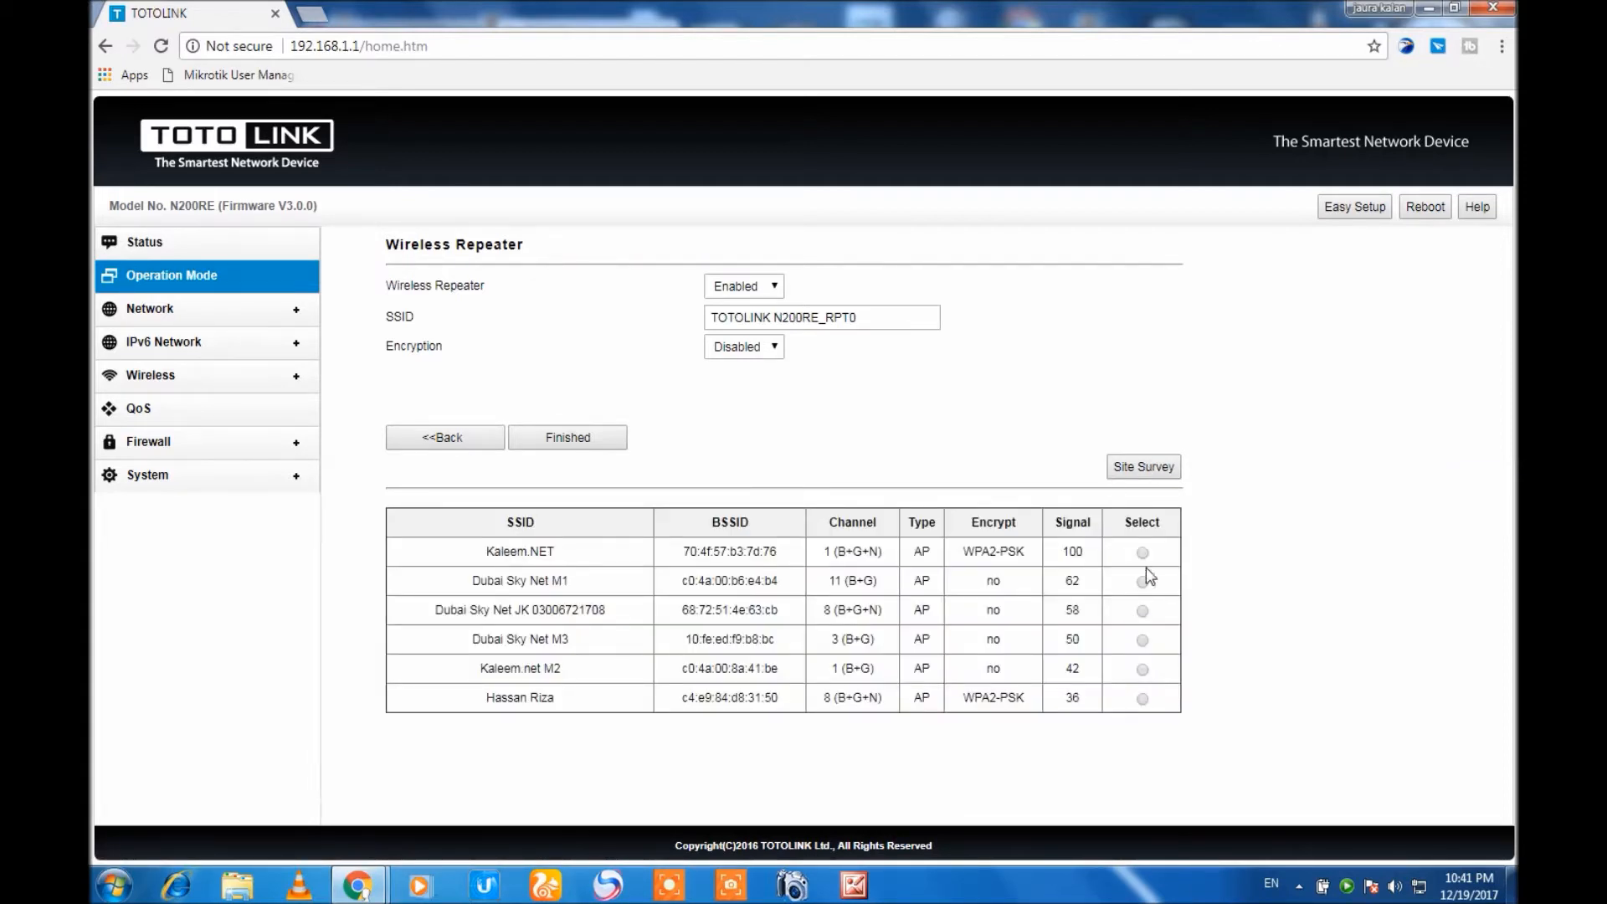
Select the access point with the strongest signal, enter its pre-shared key, and finish the wireless repeater setup.
left_click(1143, 554)
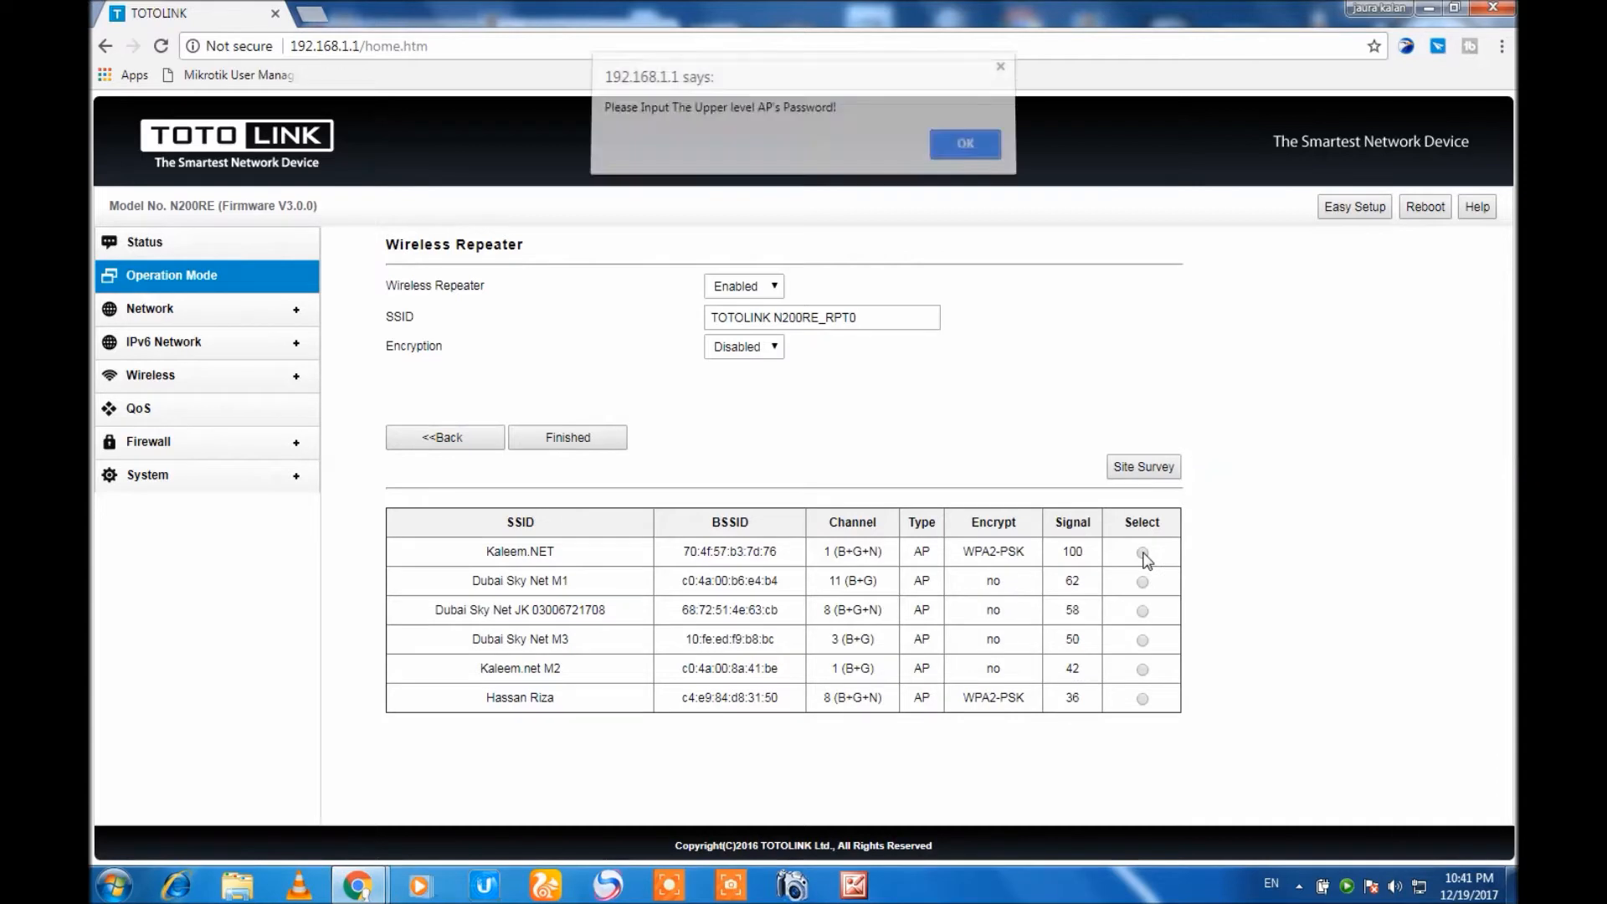
left_click(947, 151)
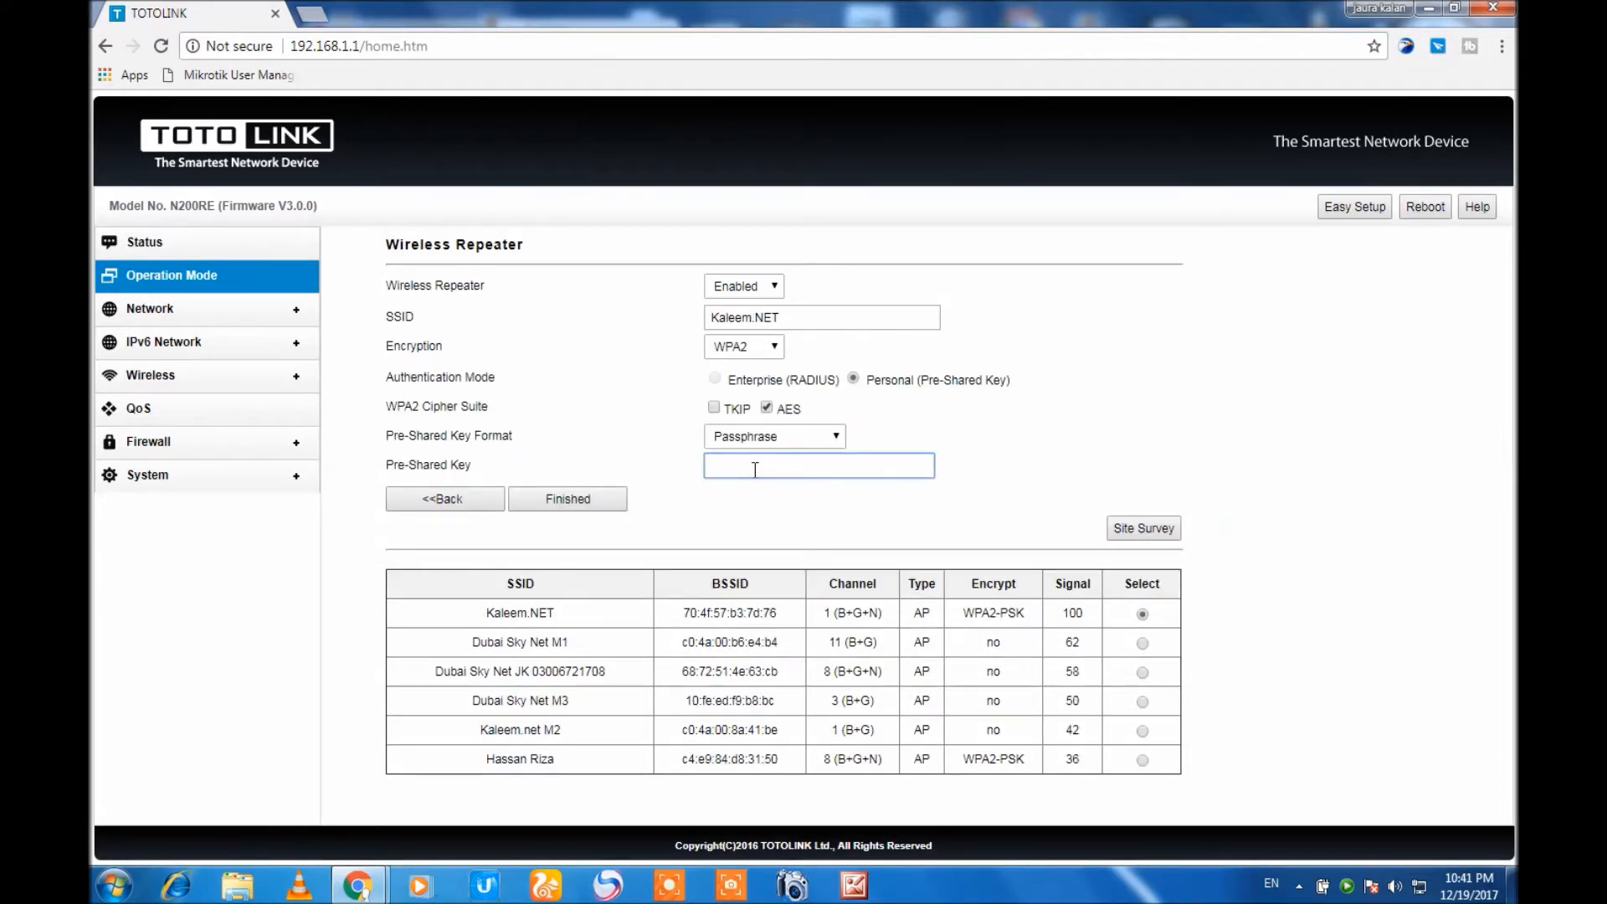
type("********")
left_click_drag(779, 318, 714, 318)
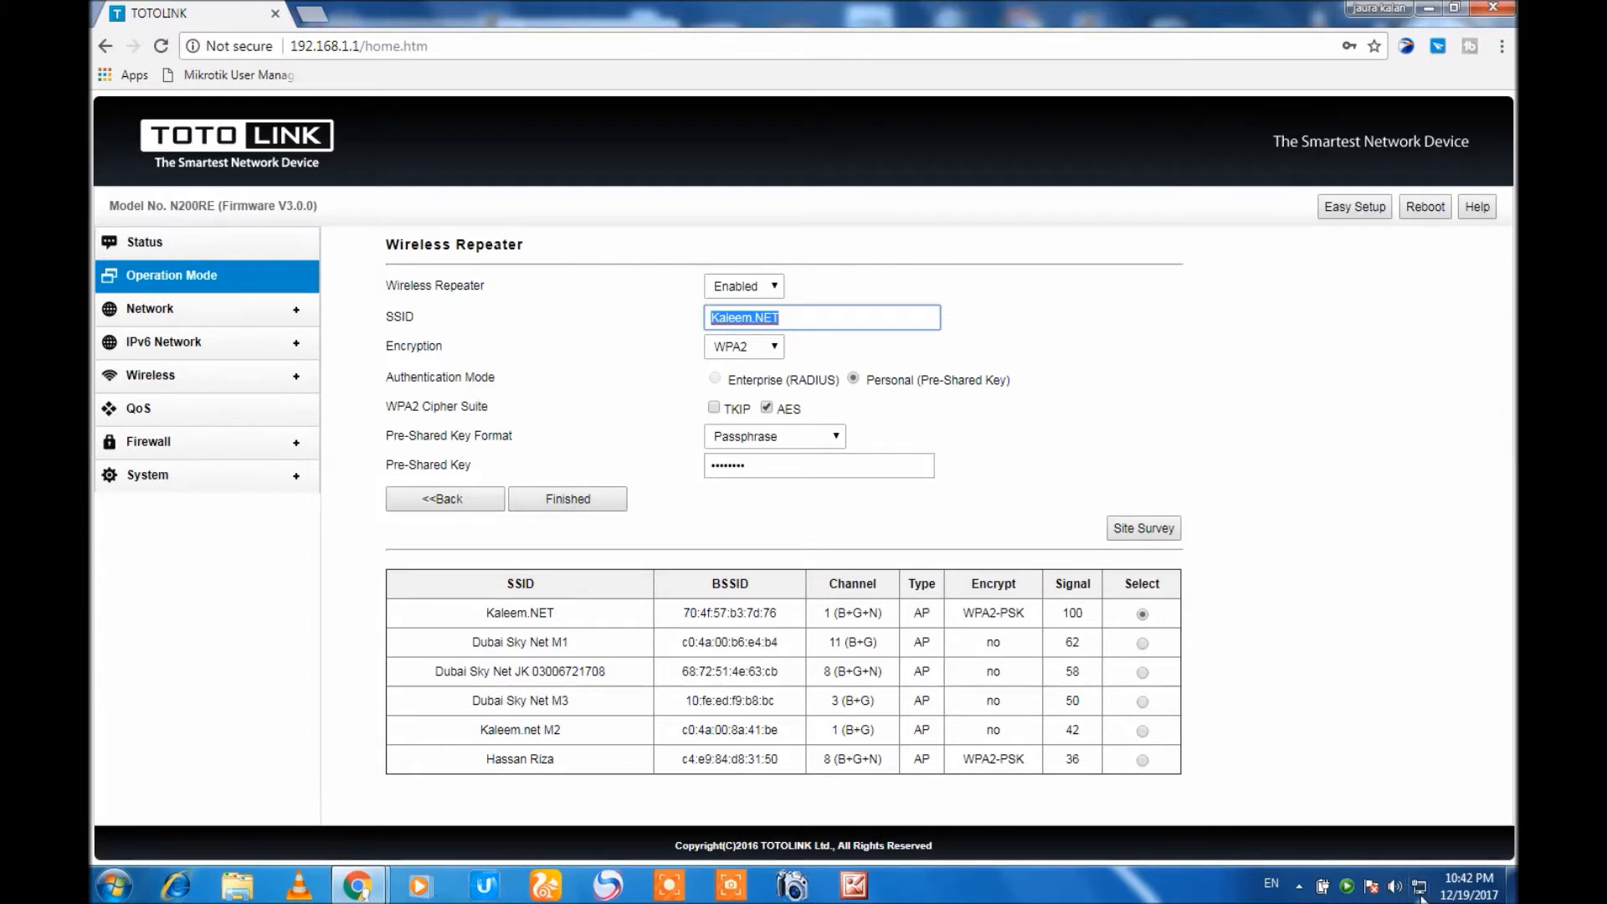
mouse_move(1421, 897)
left_click(581, 504)
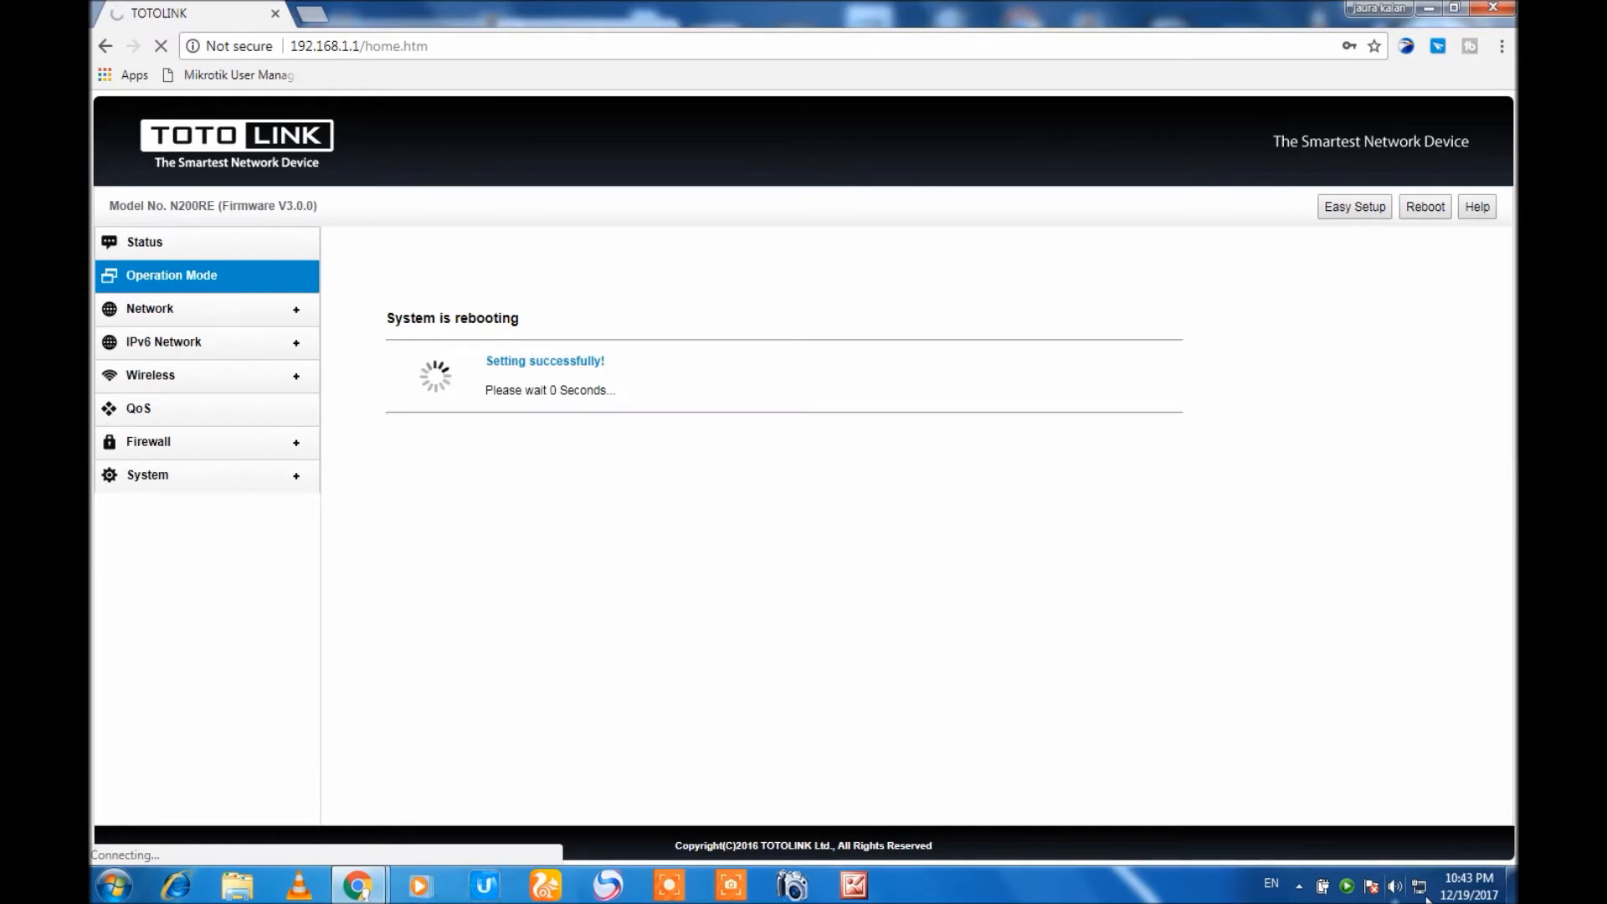
left_click(311, 18)
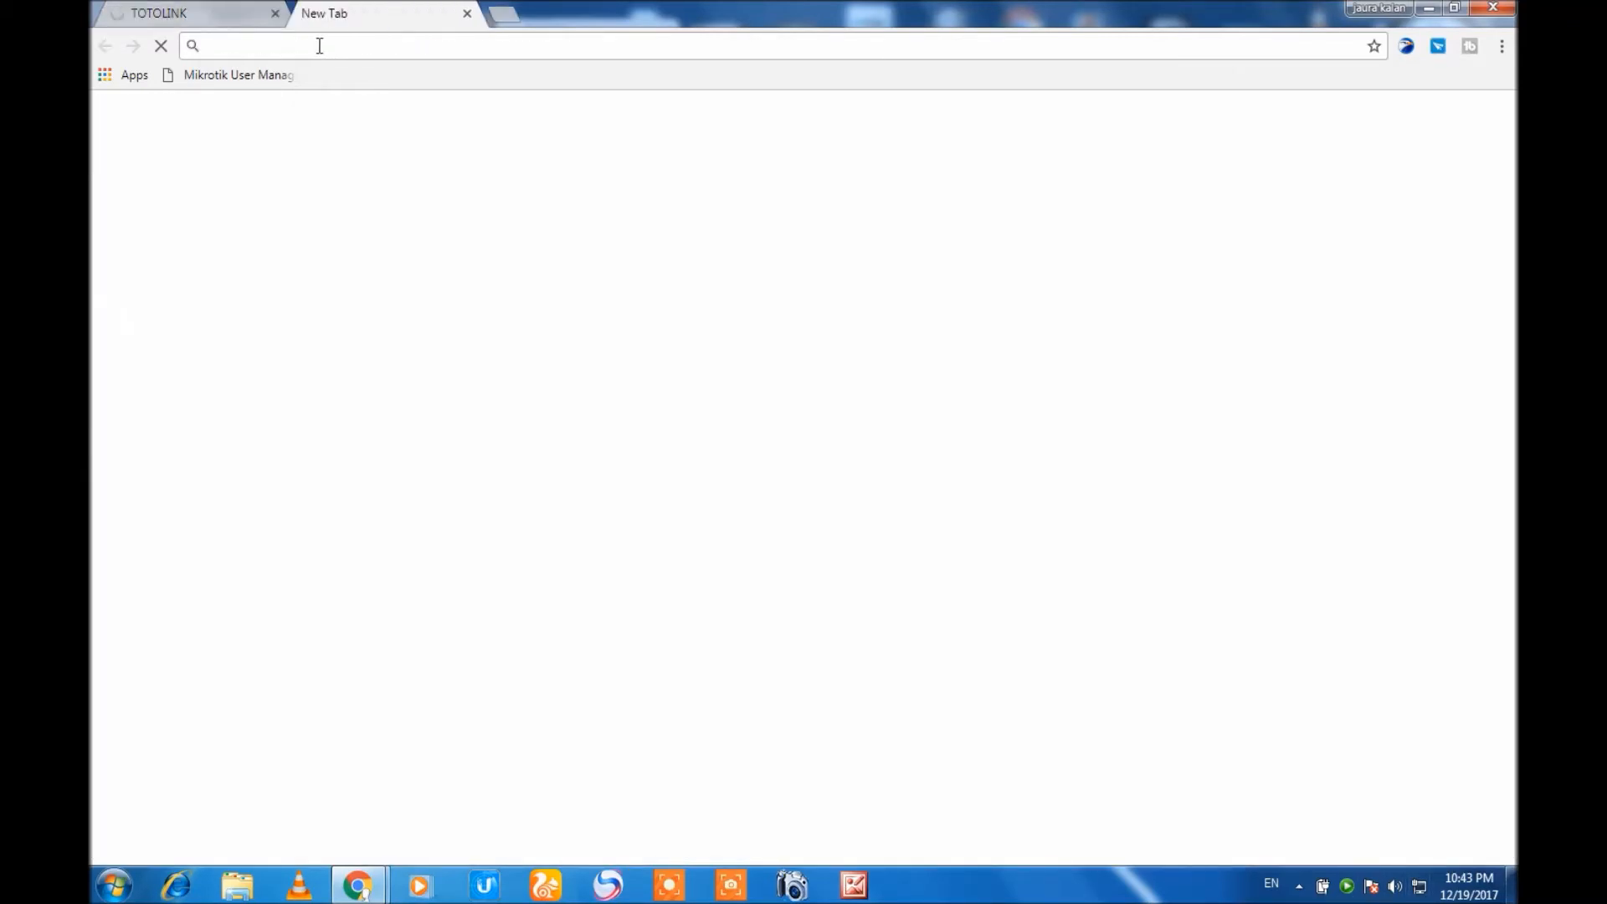
type("g")
key("Return")
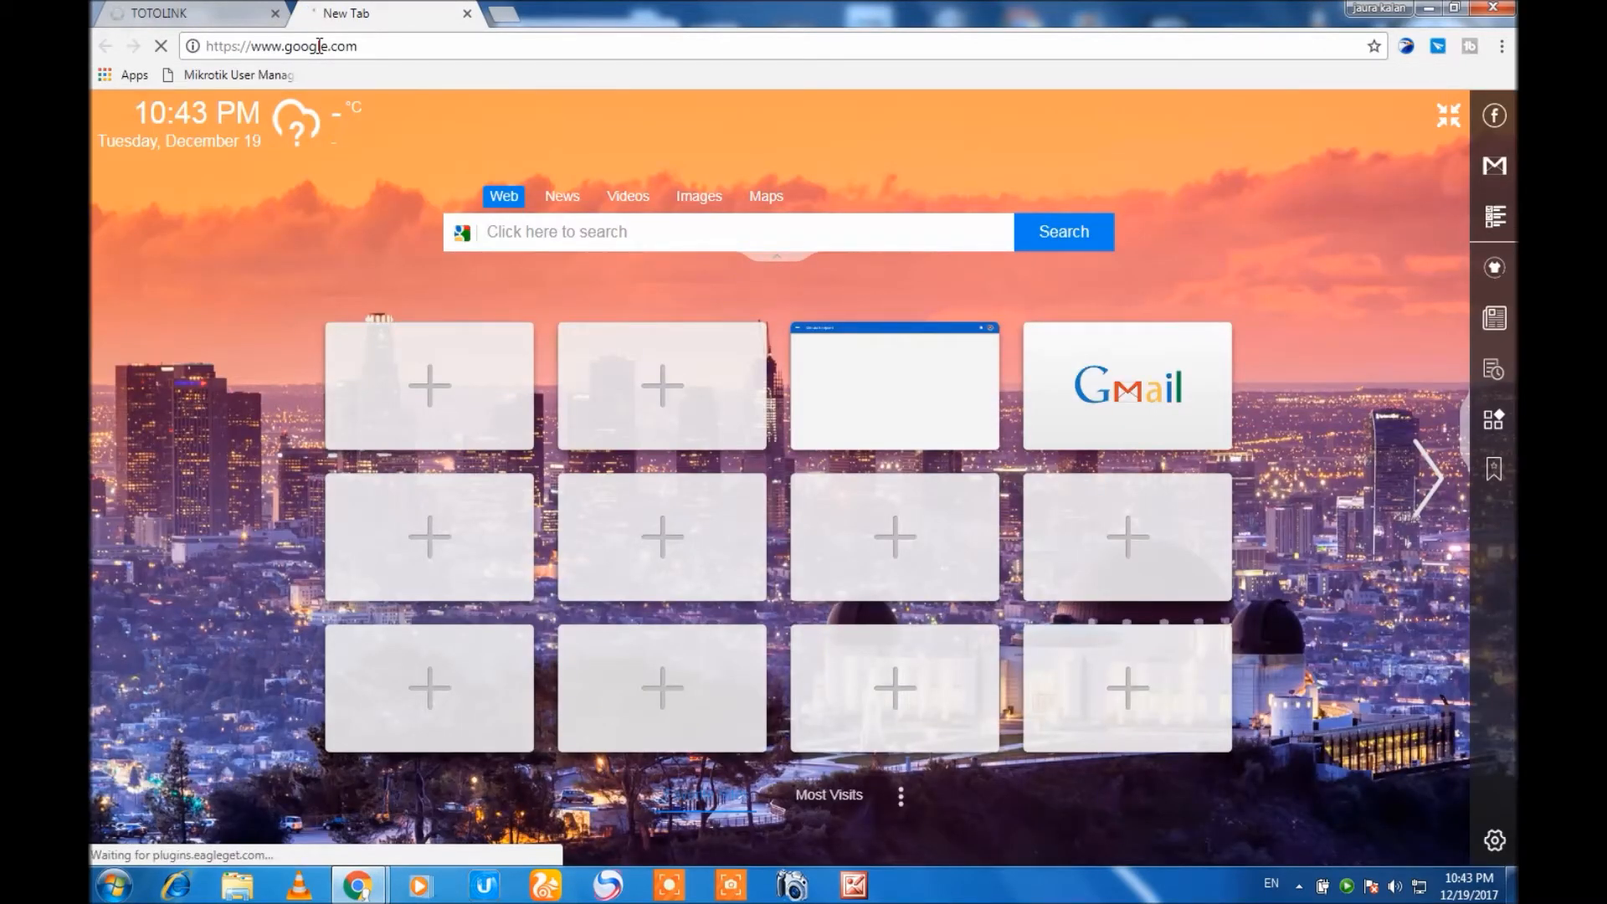
left_click(242, 15)
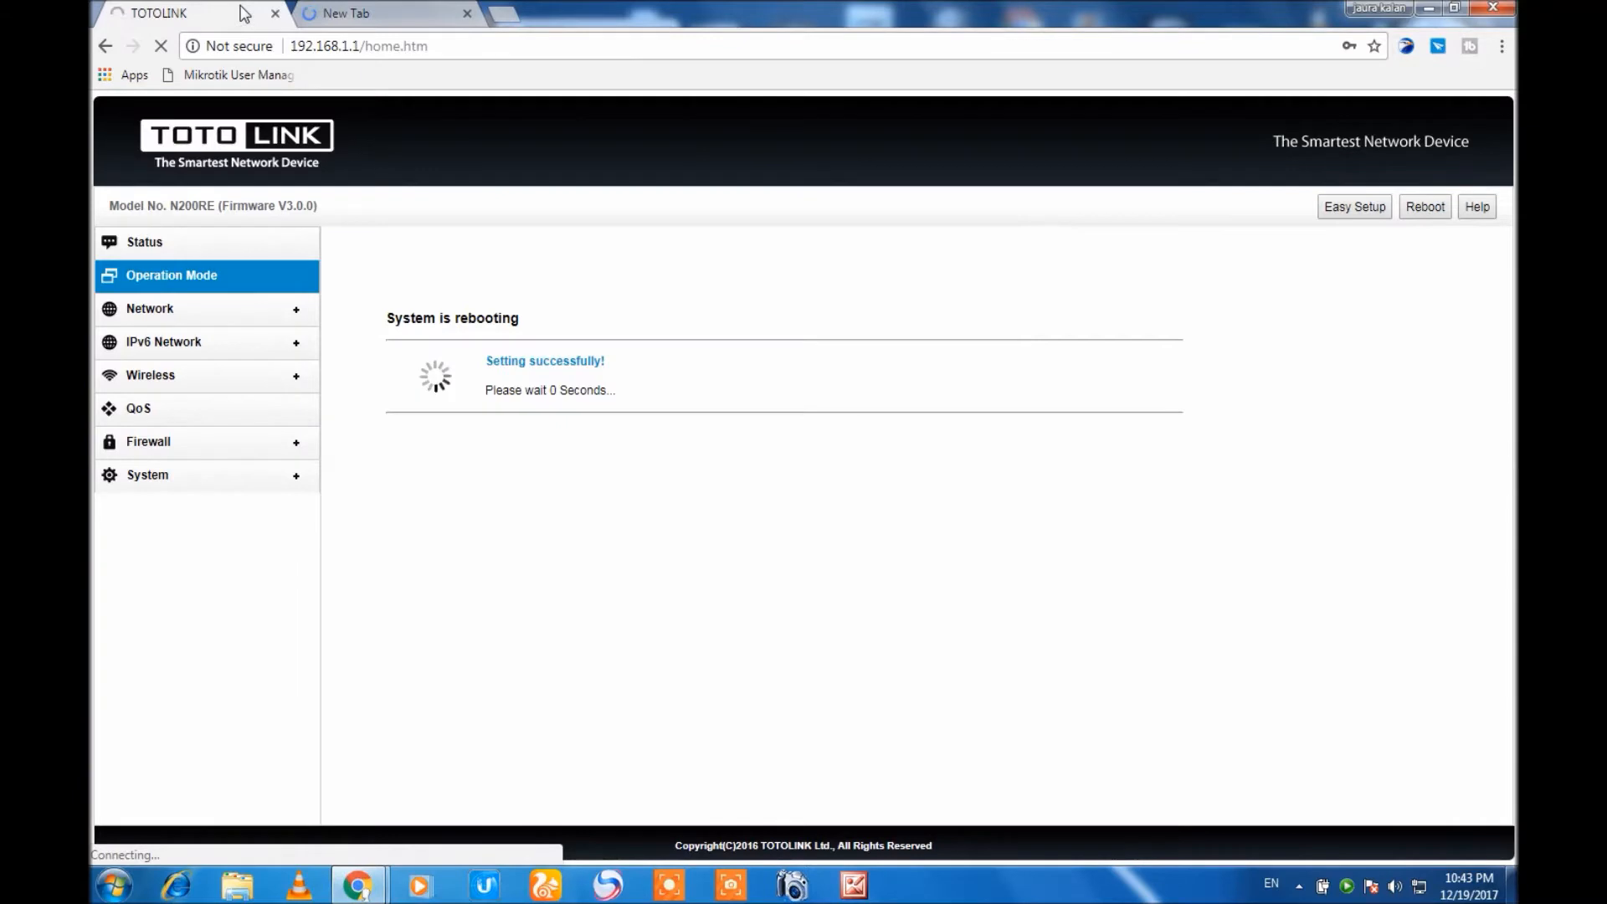
left_click(372, 11)
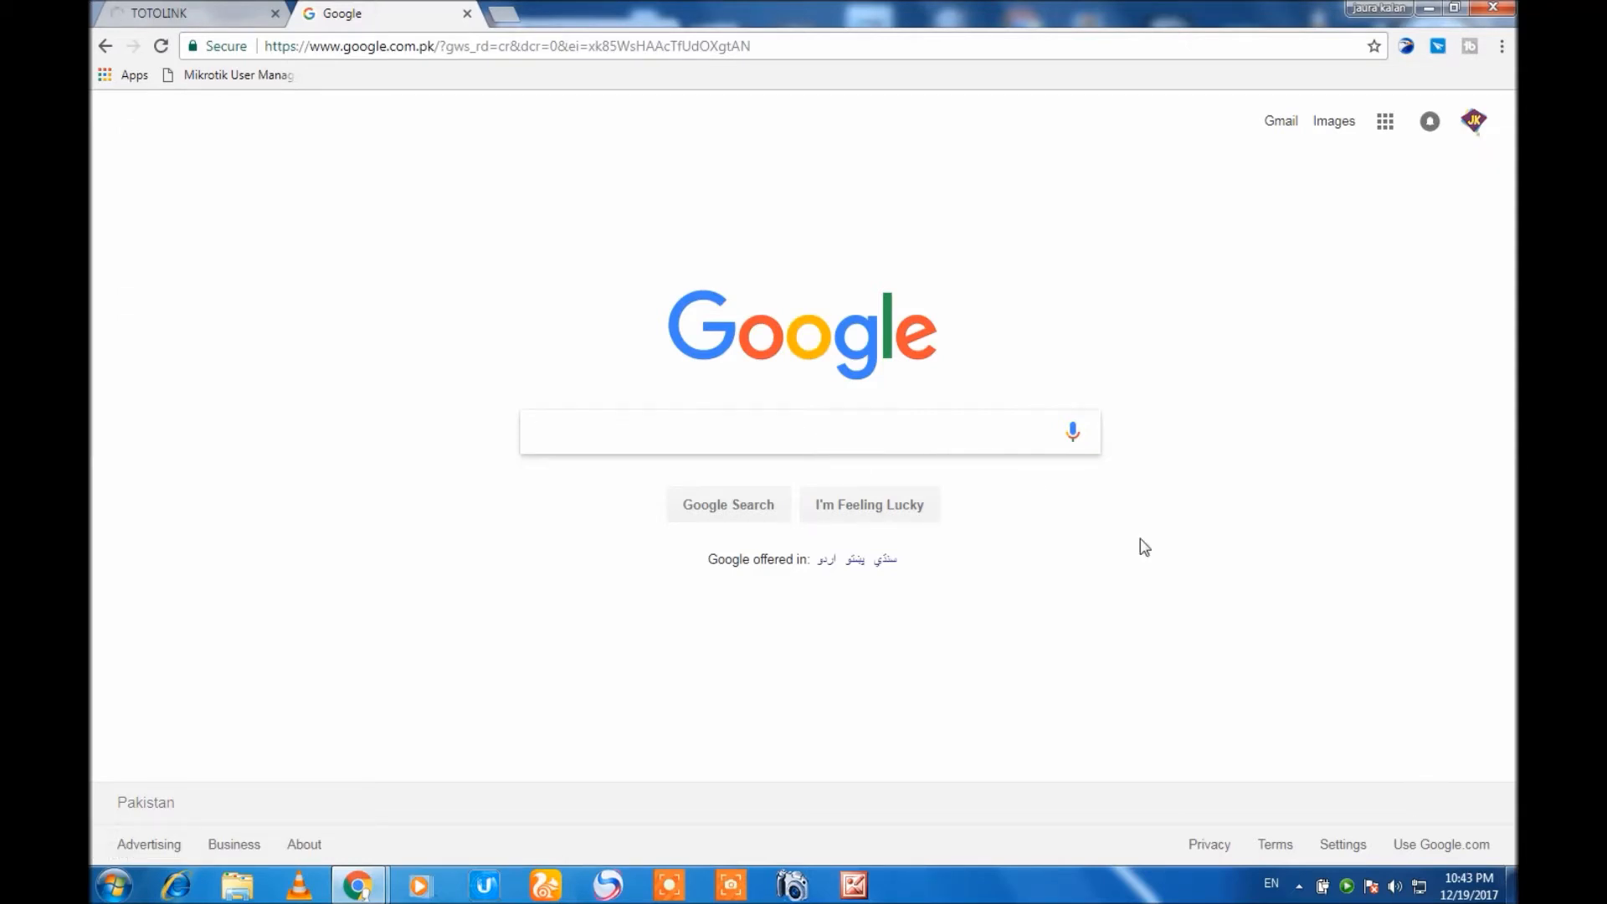
Return to the router tab and try reloading its page at 192.168.1.1.
left_click(201, 10)
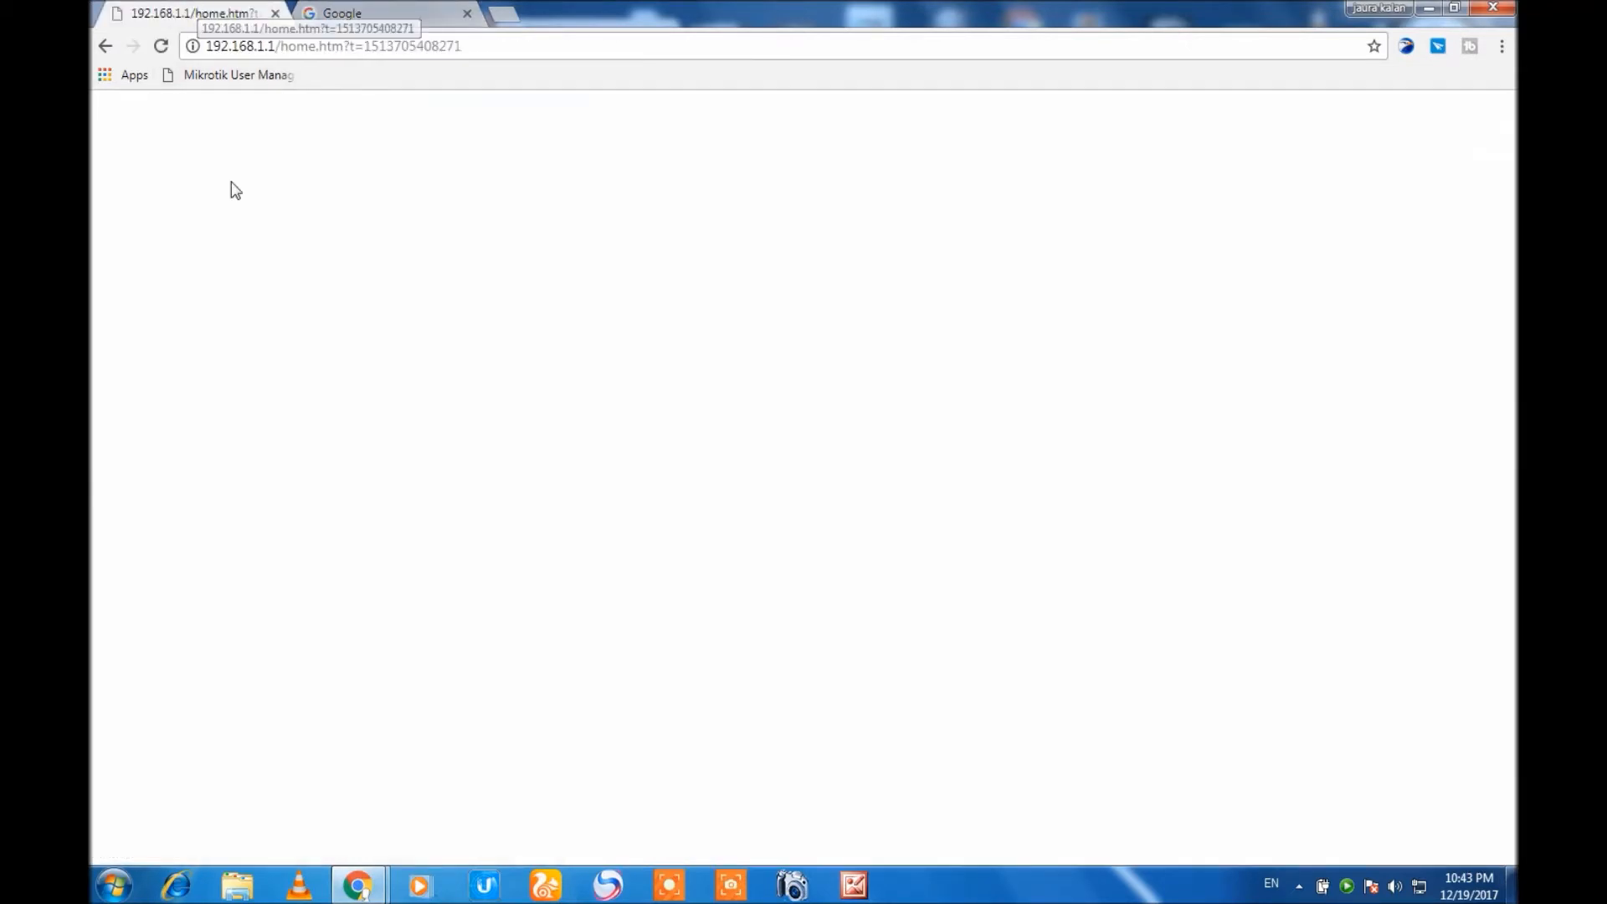
left_click(359, 12)
left_click(155, 13)
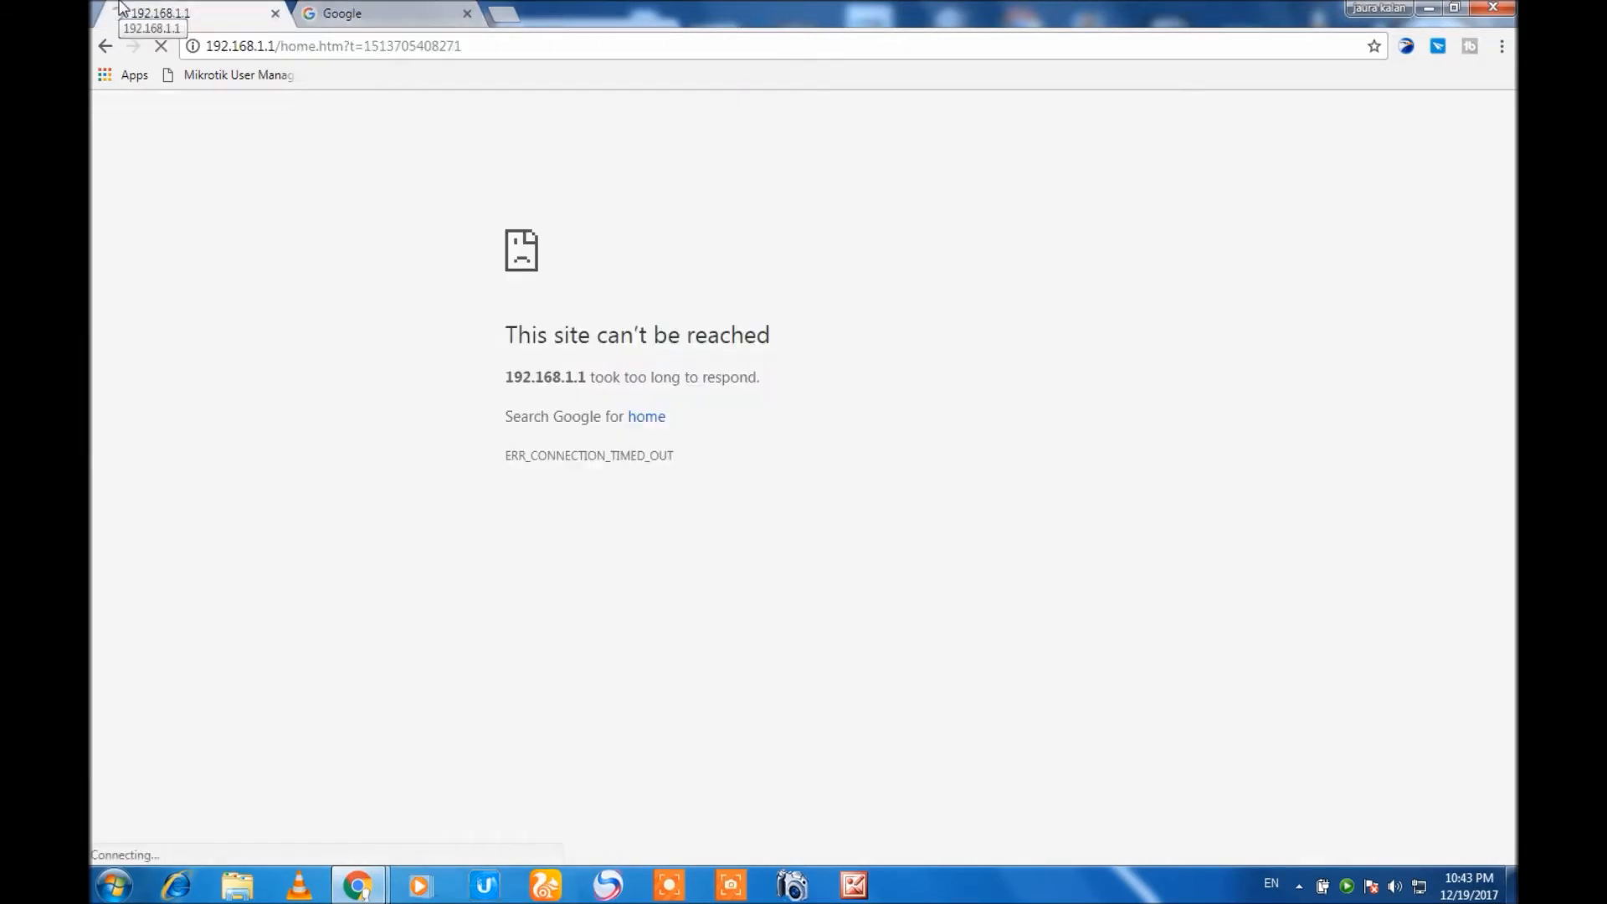
left_click(161, 50)
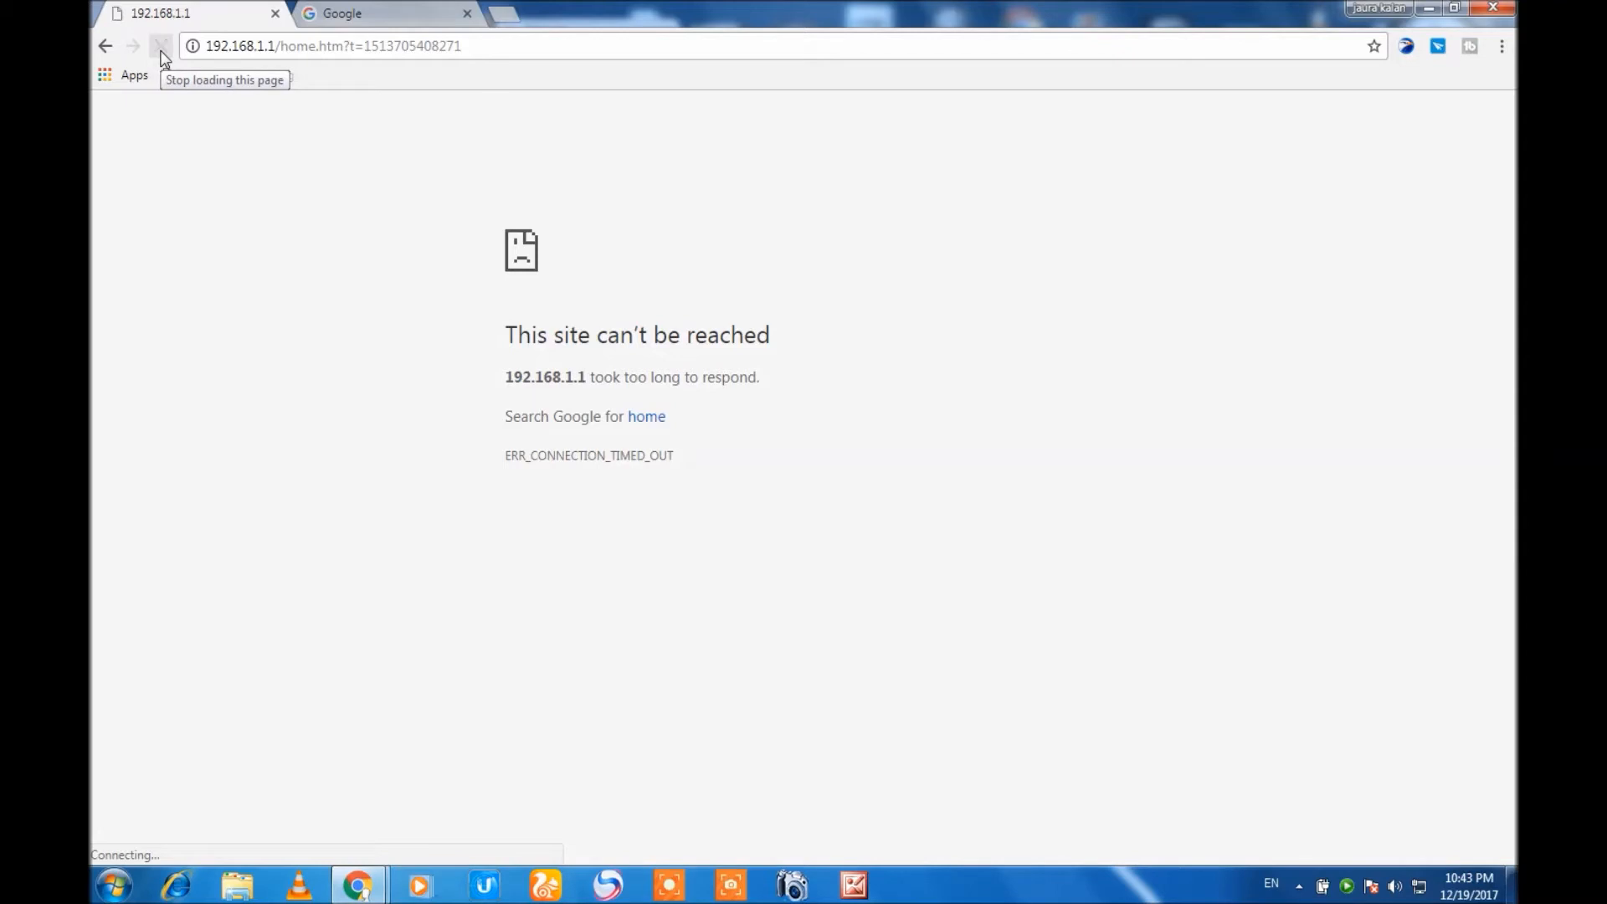
left_click(162, 52)
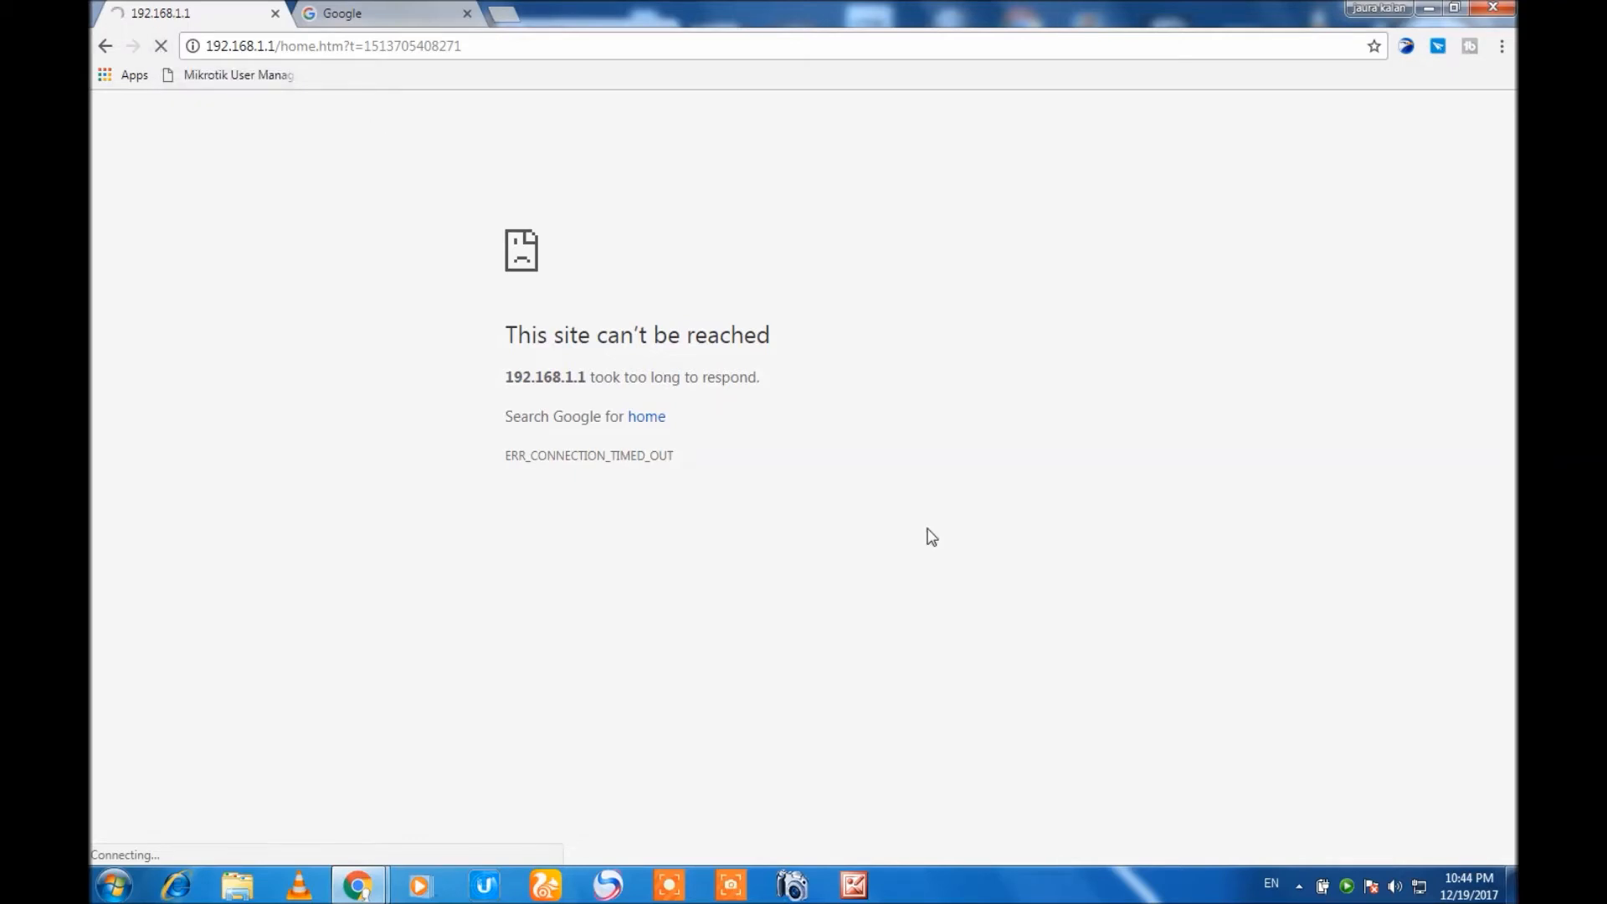
Open the computer's Network and Sharing Center and display its network adapter connections.
left_click(1426, 894)
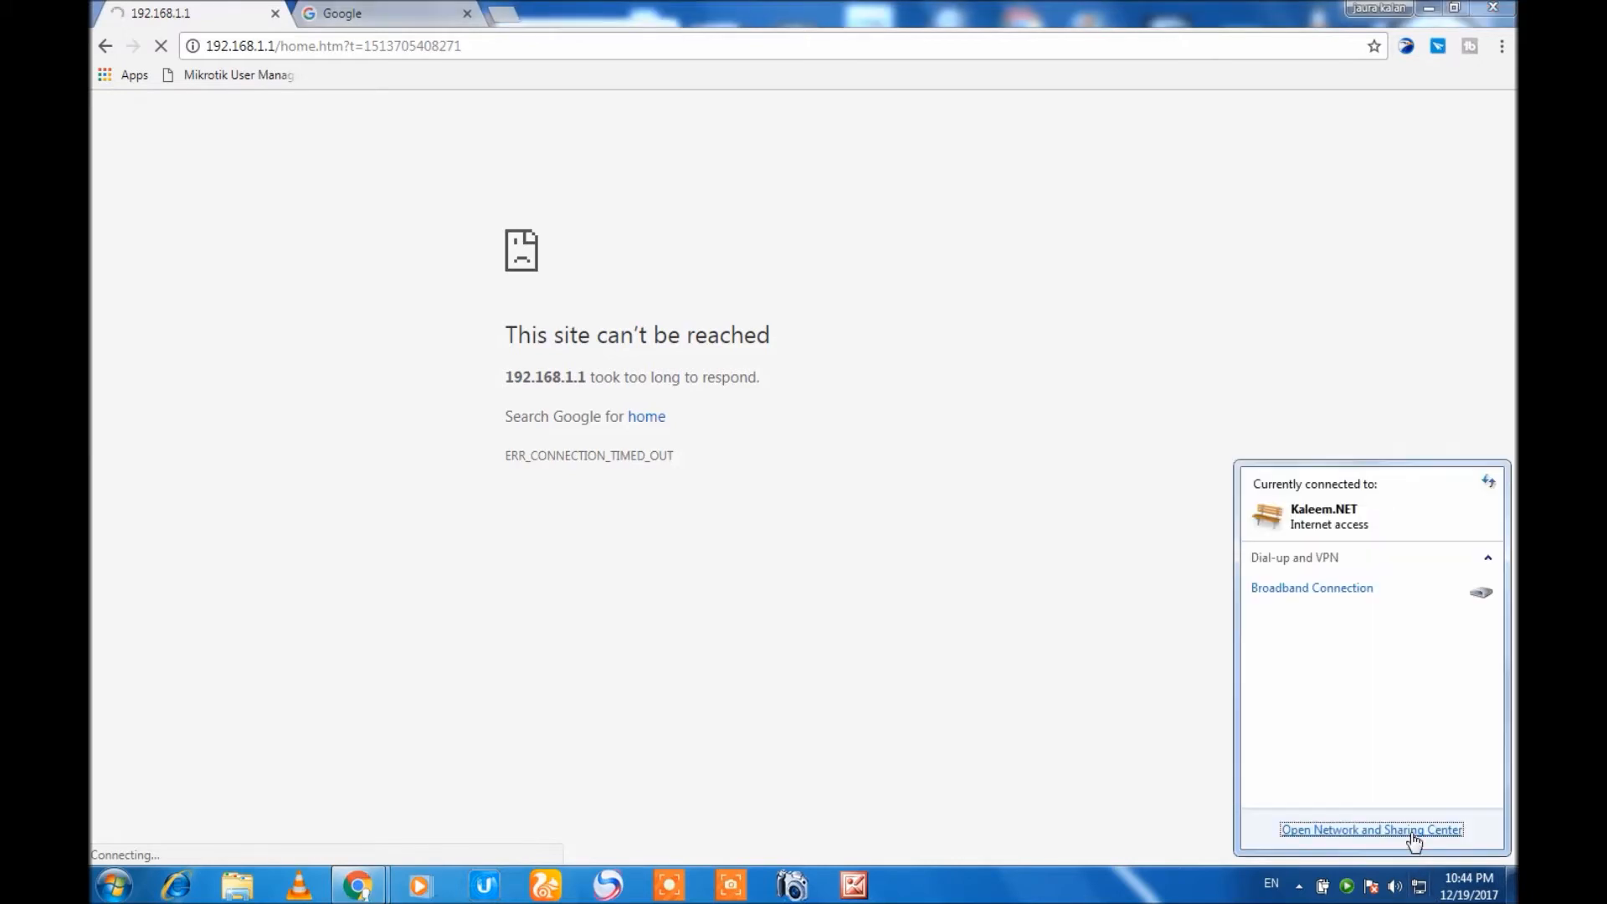
left_click(1413, 831)
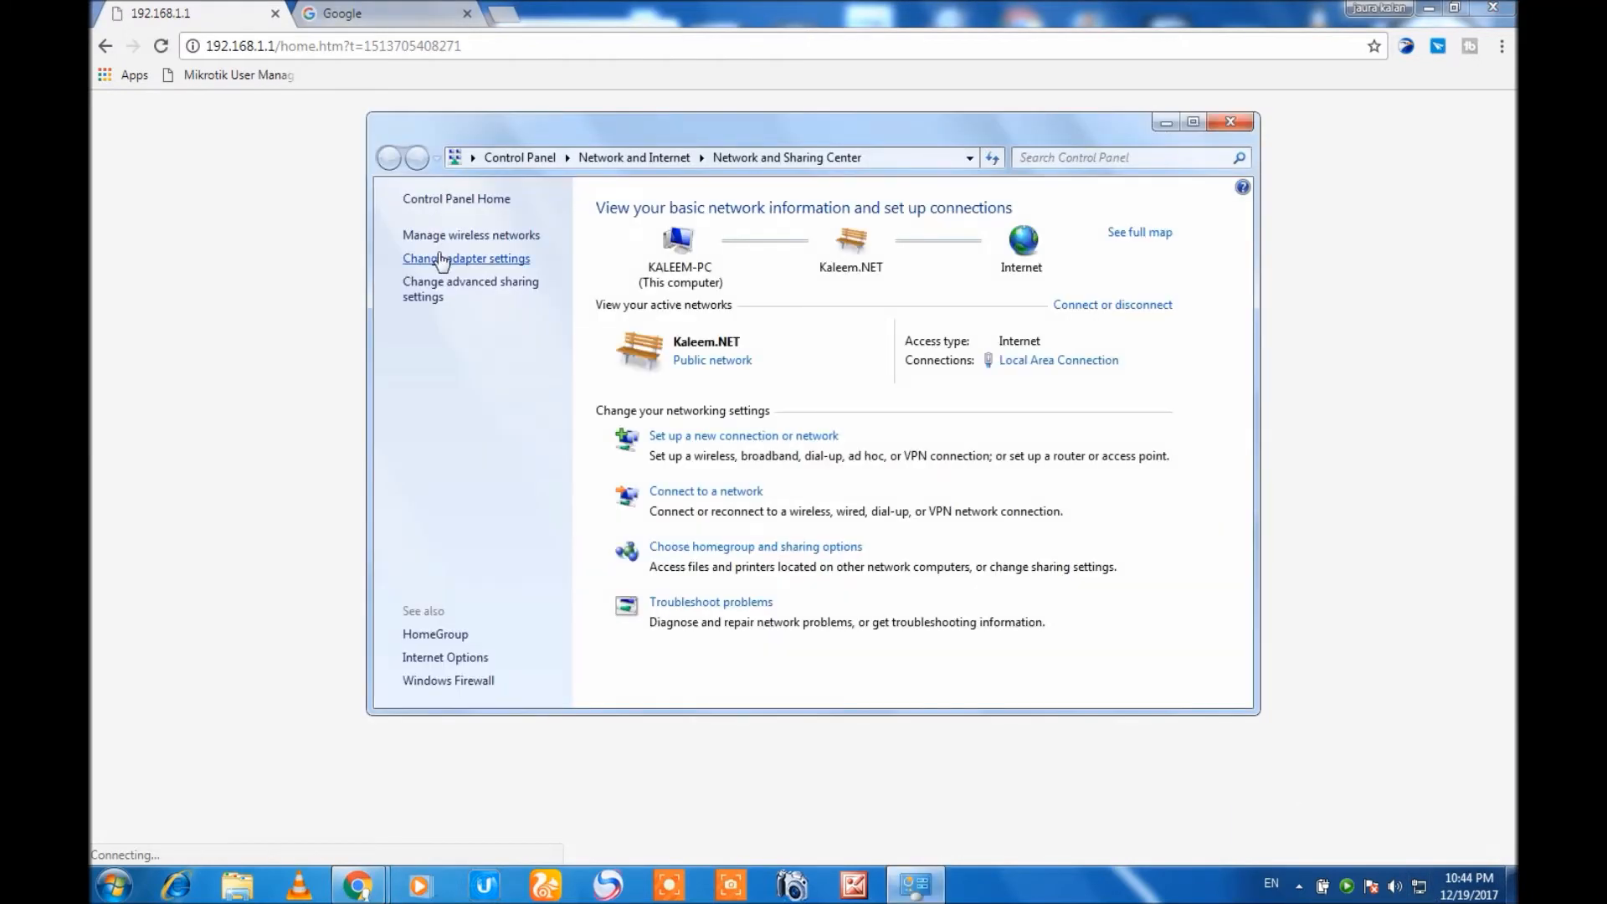
left_click(442, 259)
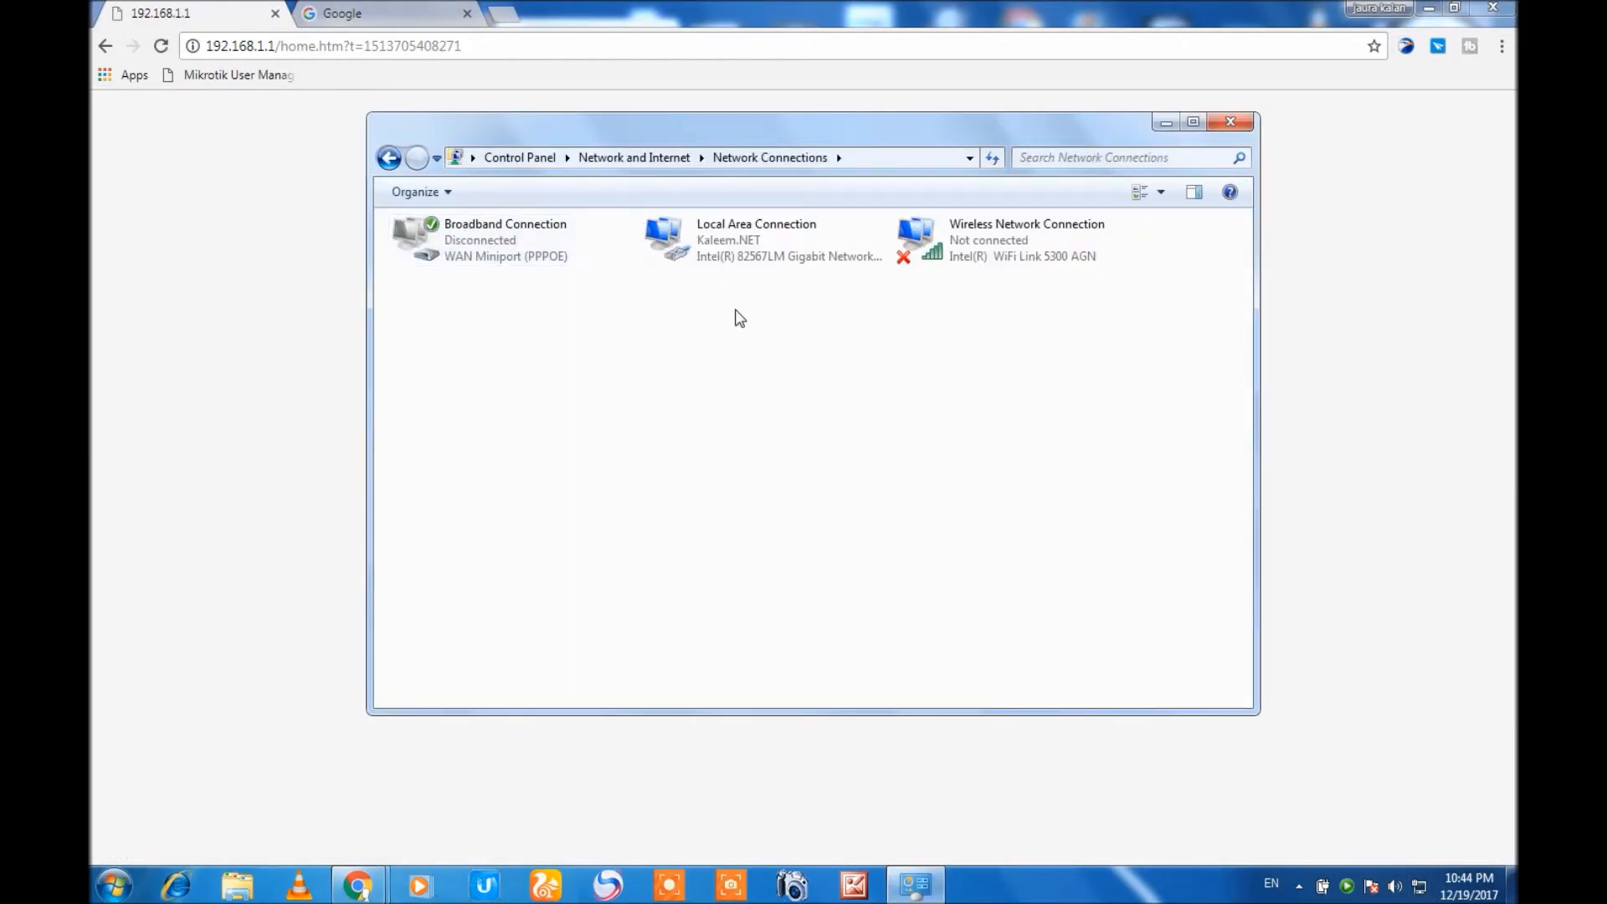
Open the Internet Protocol Version 4 properties of the Local Area Connection and switch to a manually specified IP address.
right_click(703, 243)
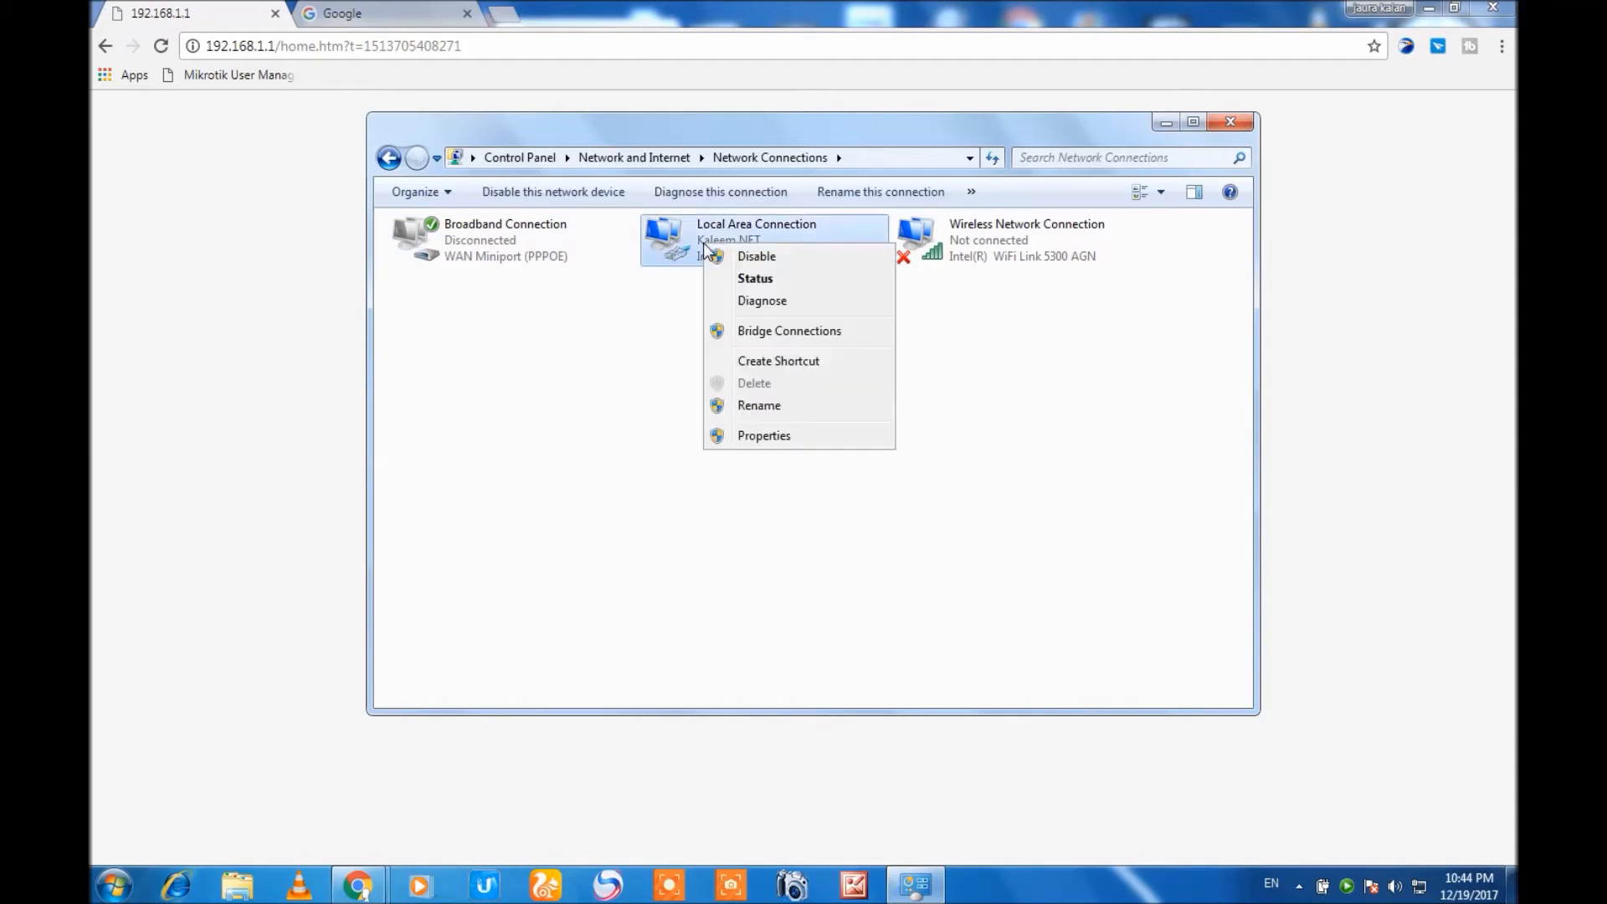
left_click(741, 442)
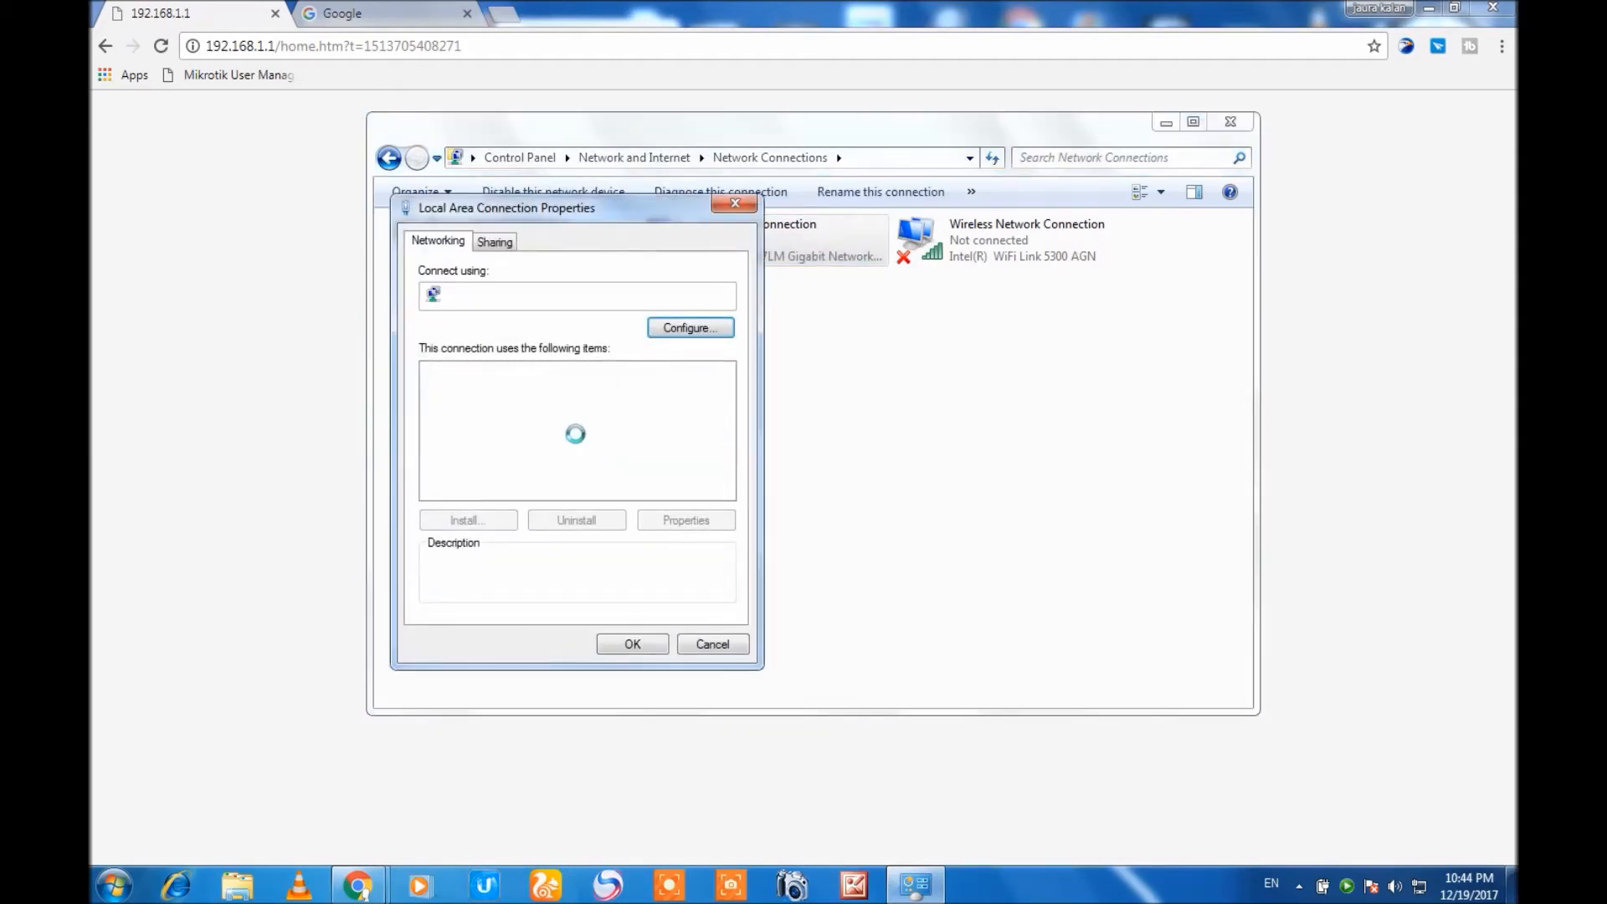
left_click(561, 440)
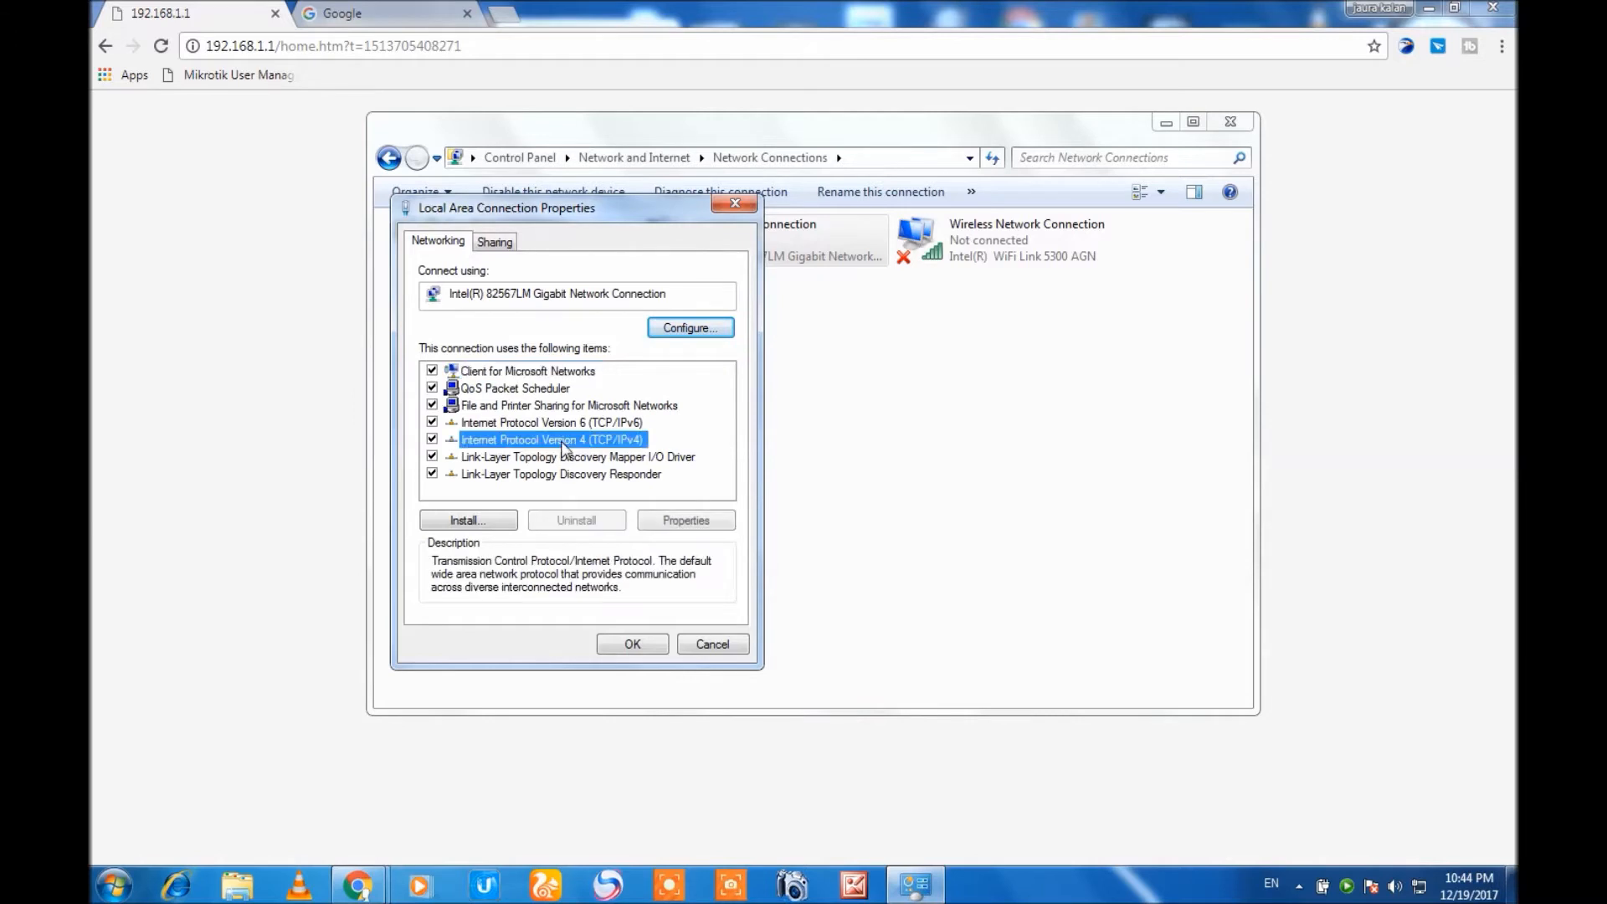
double_click(560, 440)
left_click(559, 431)
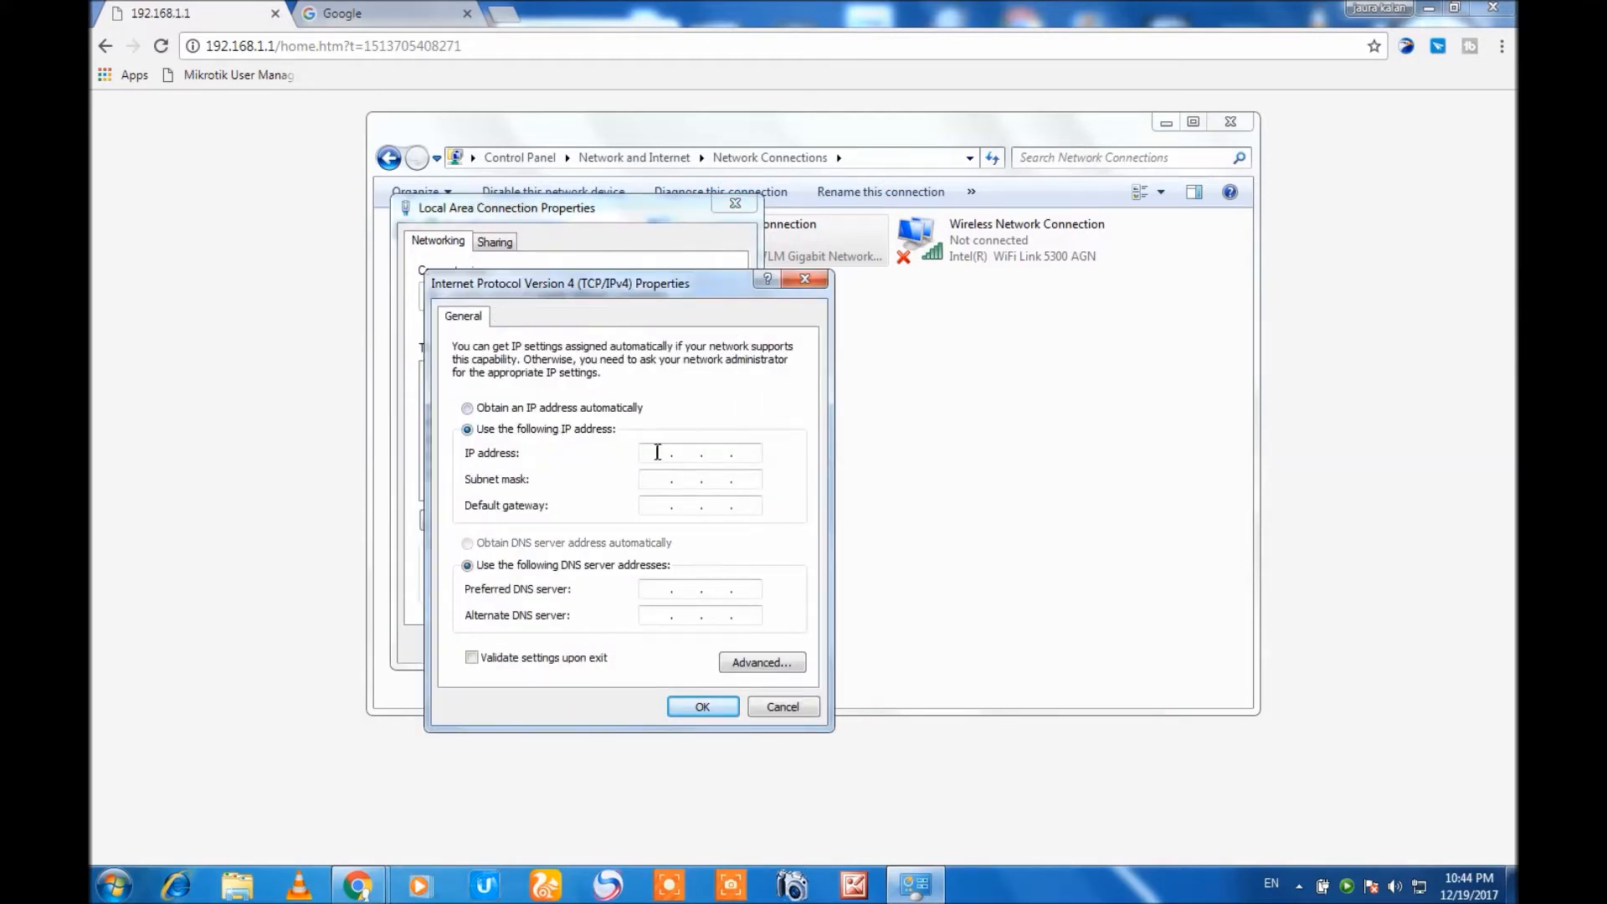
Set the connection's IP address to 192.168.1.10, fill in the default subnet mask, and save the adapter settings.
left_click(658, 452)
type("192 . 168 . 1 . 10")
left_click(660, 477)
left_click(702, 707)
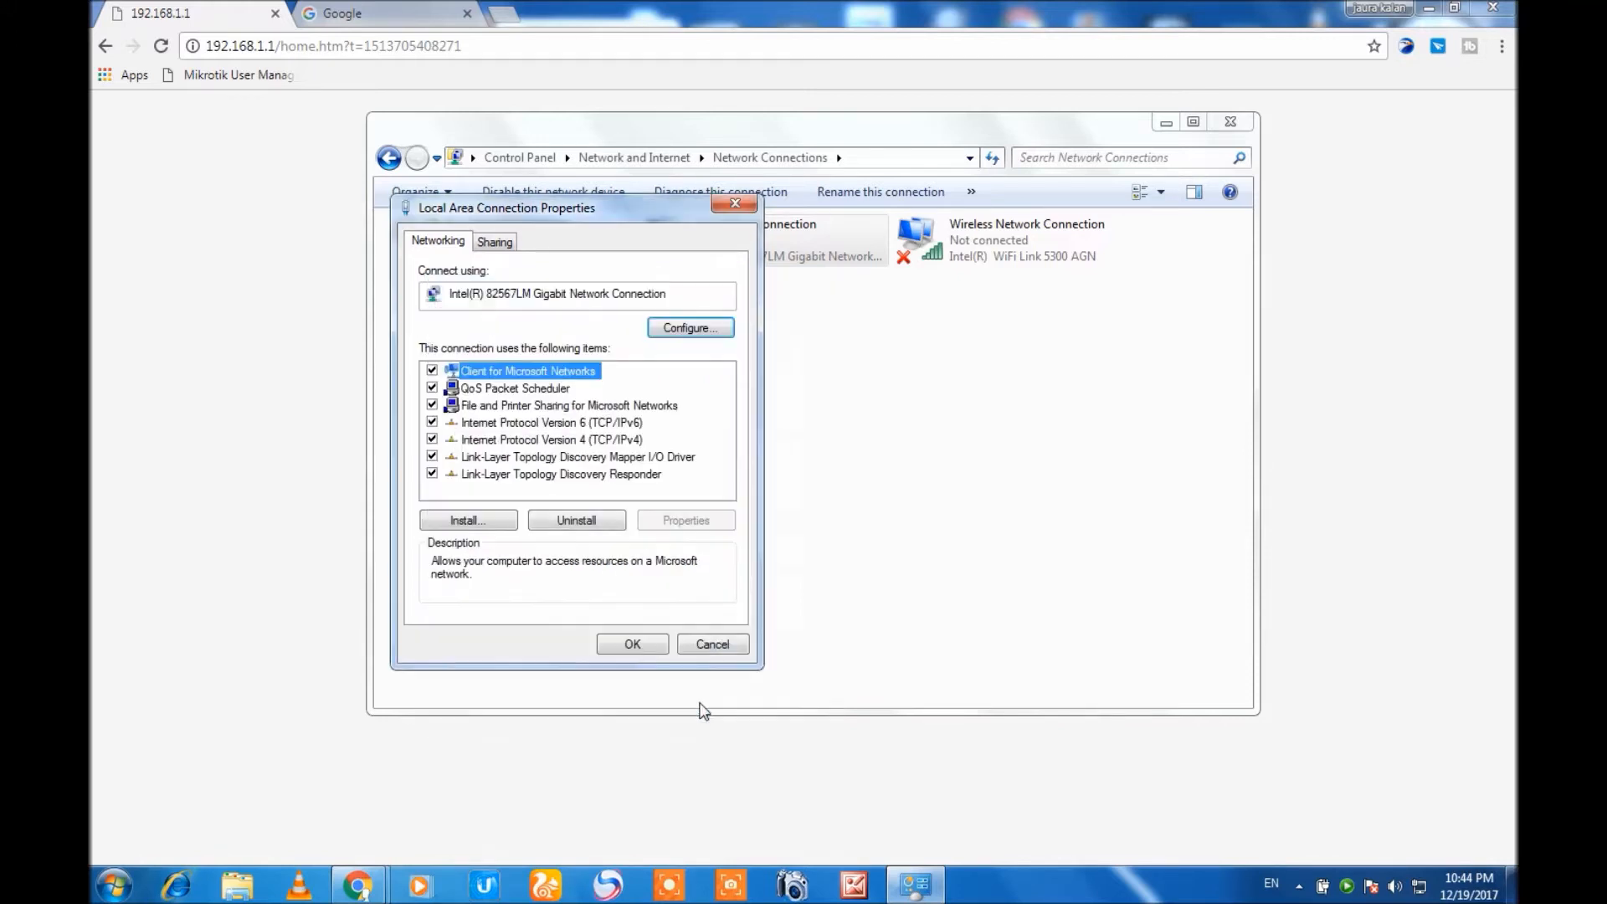
left_click(633, 645)
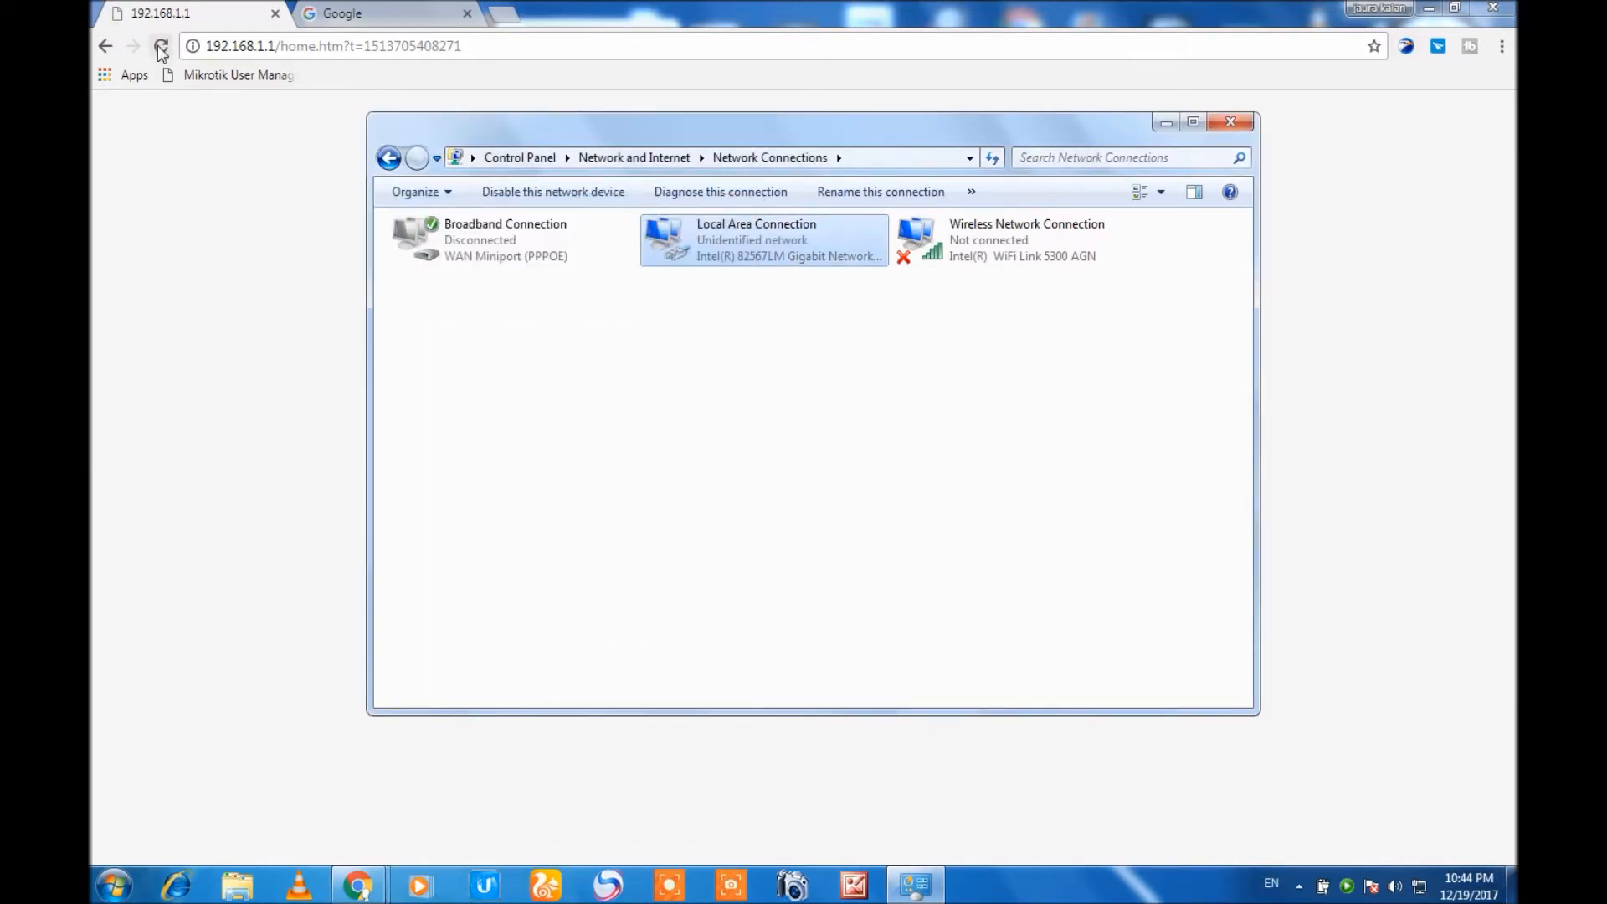
Reload the router's page at 192.168.1.1 and review the Wi-Fi, WISP, LAN and system details on its status page.
left_click(161, 46)
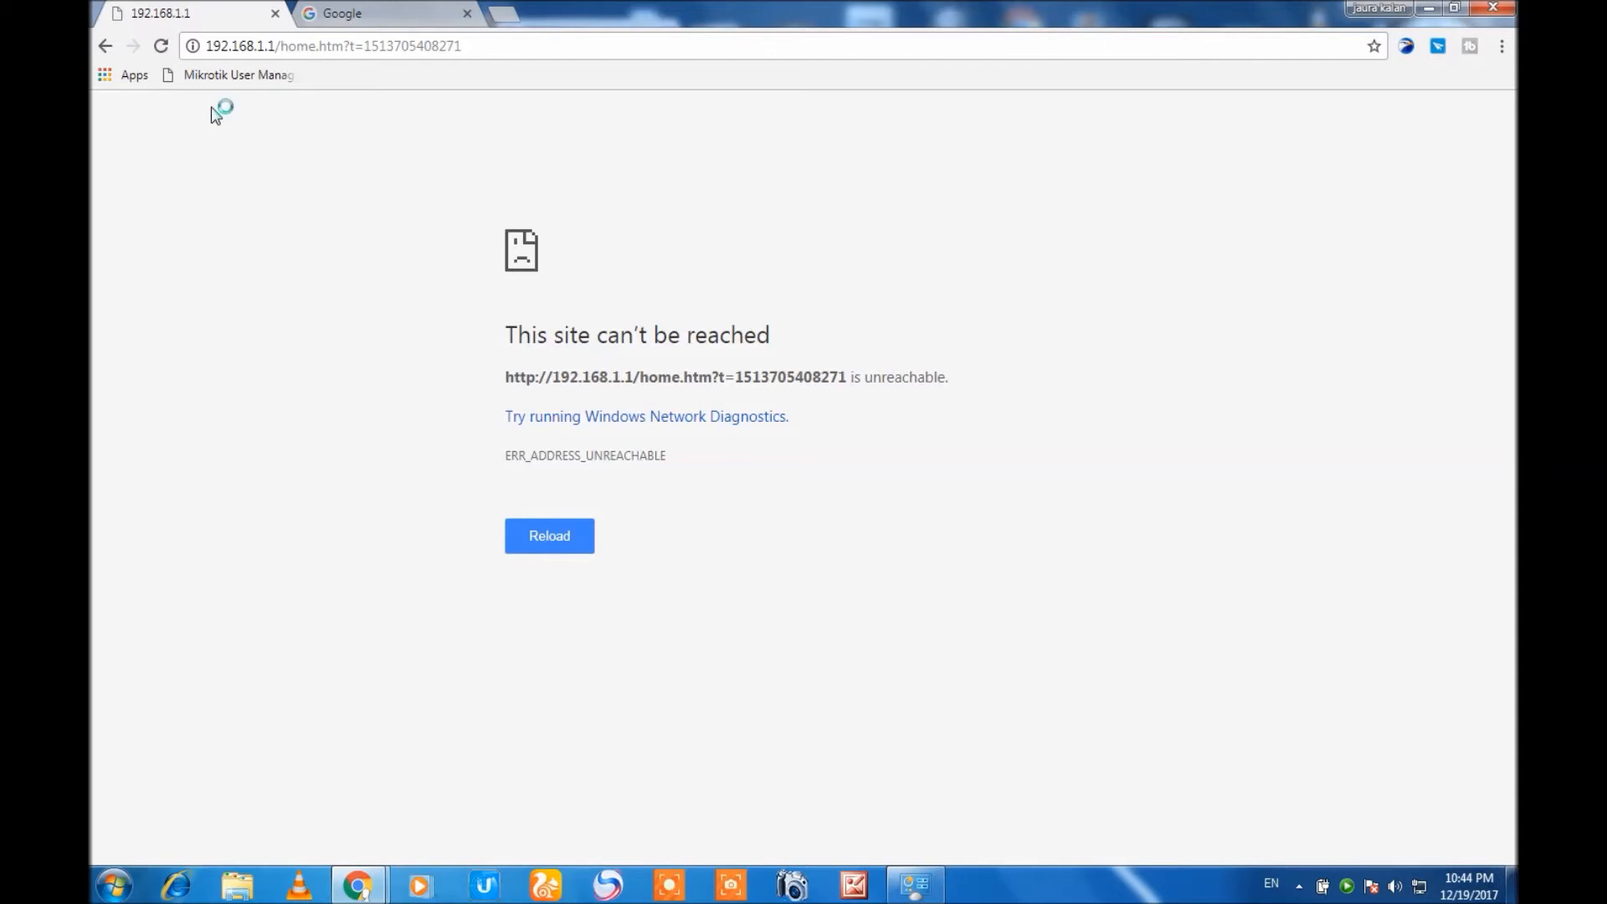
left_click(161, 46)
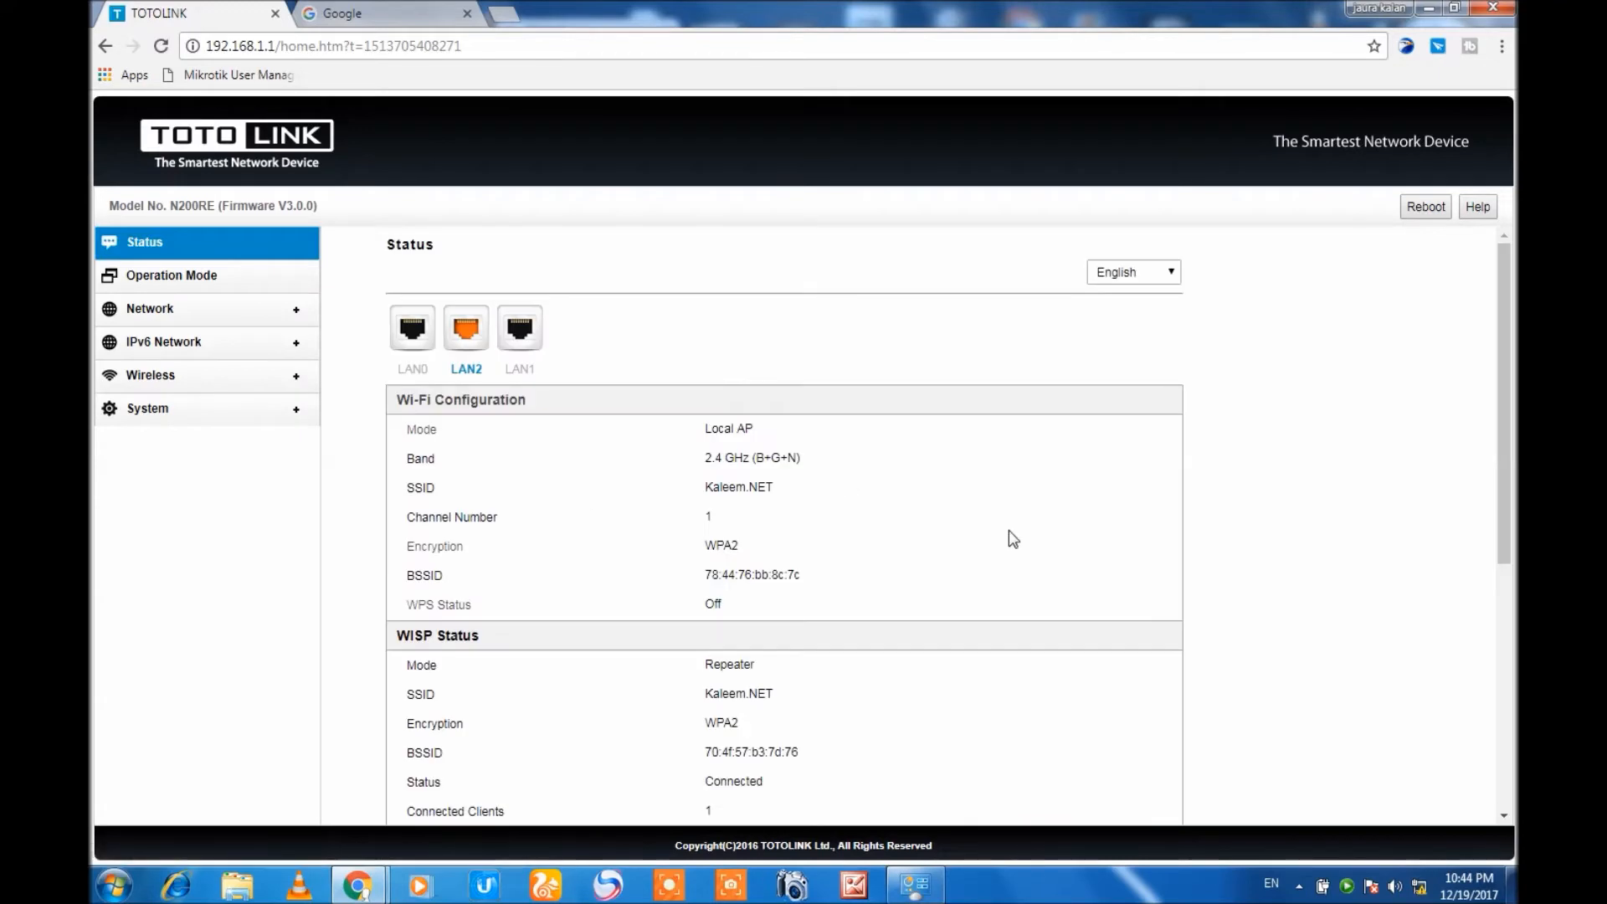
left_click_drag(1503, 384, 1504, 487)
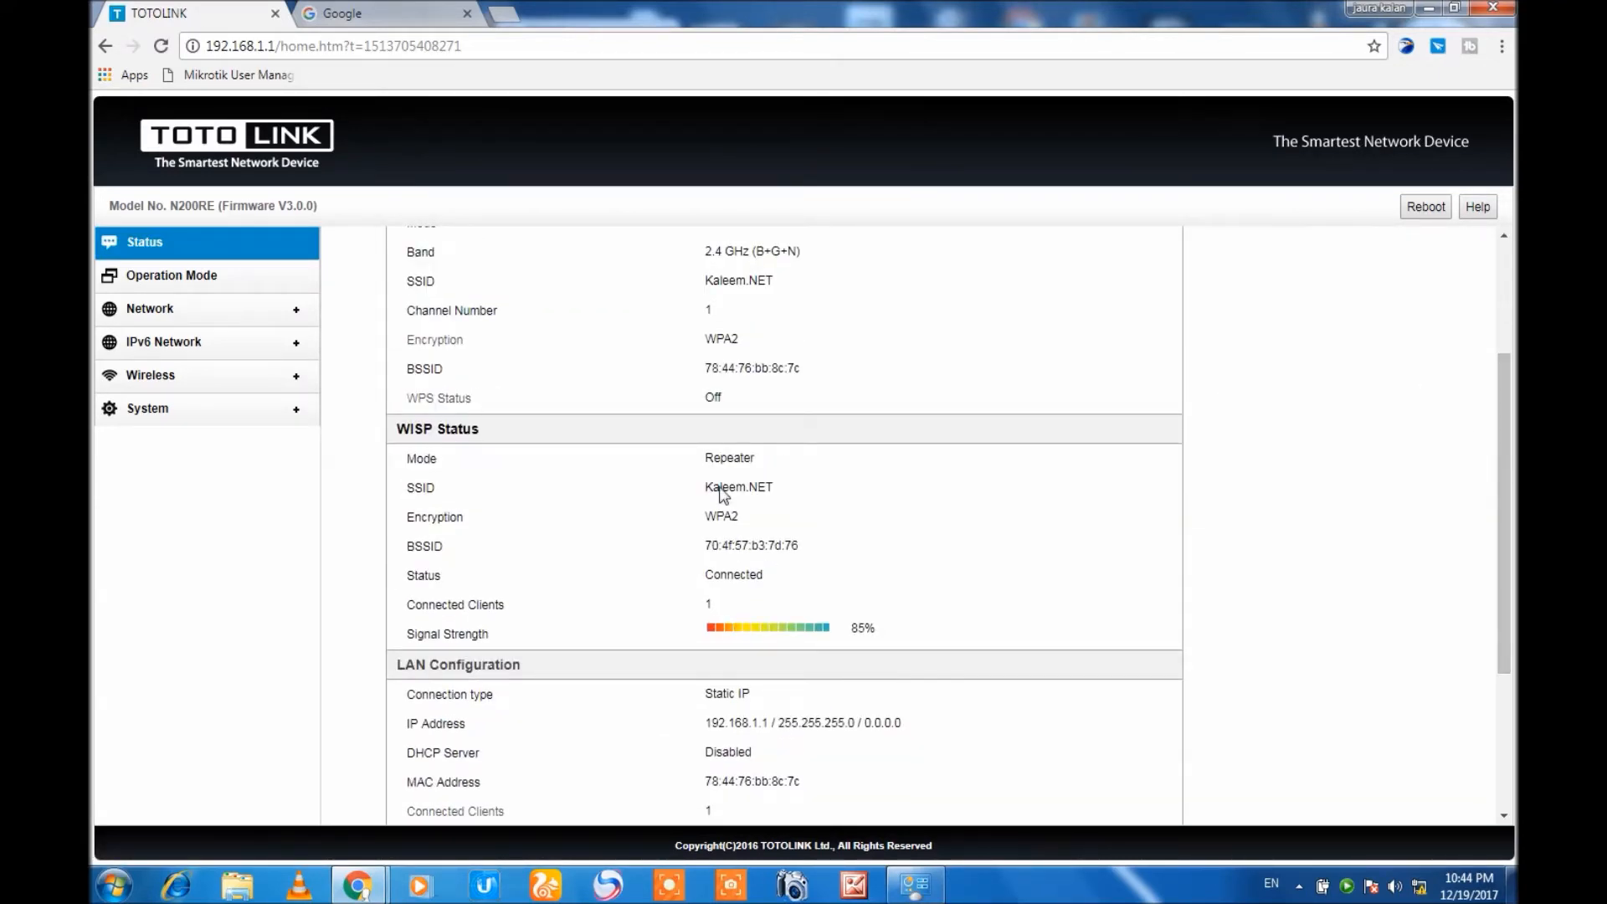
left_click_drag(699, 458, 802, 452)
left_click_drag(696, 499, 842, 507)
left_click_drag(1509, 514, 1517, 679)
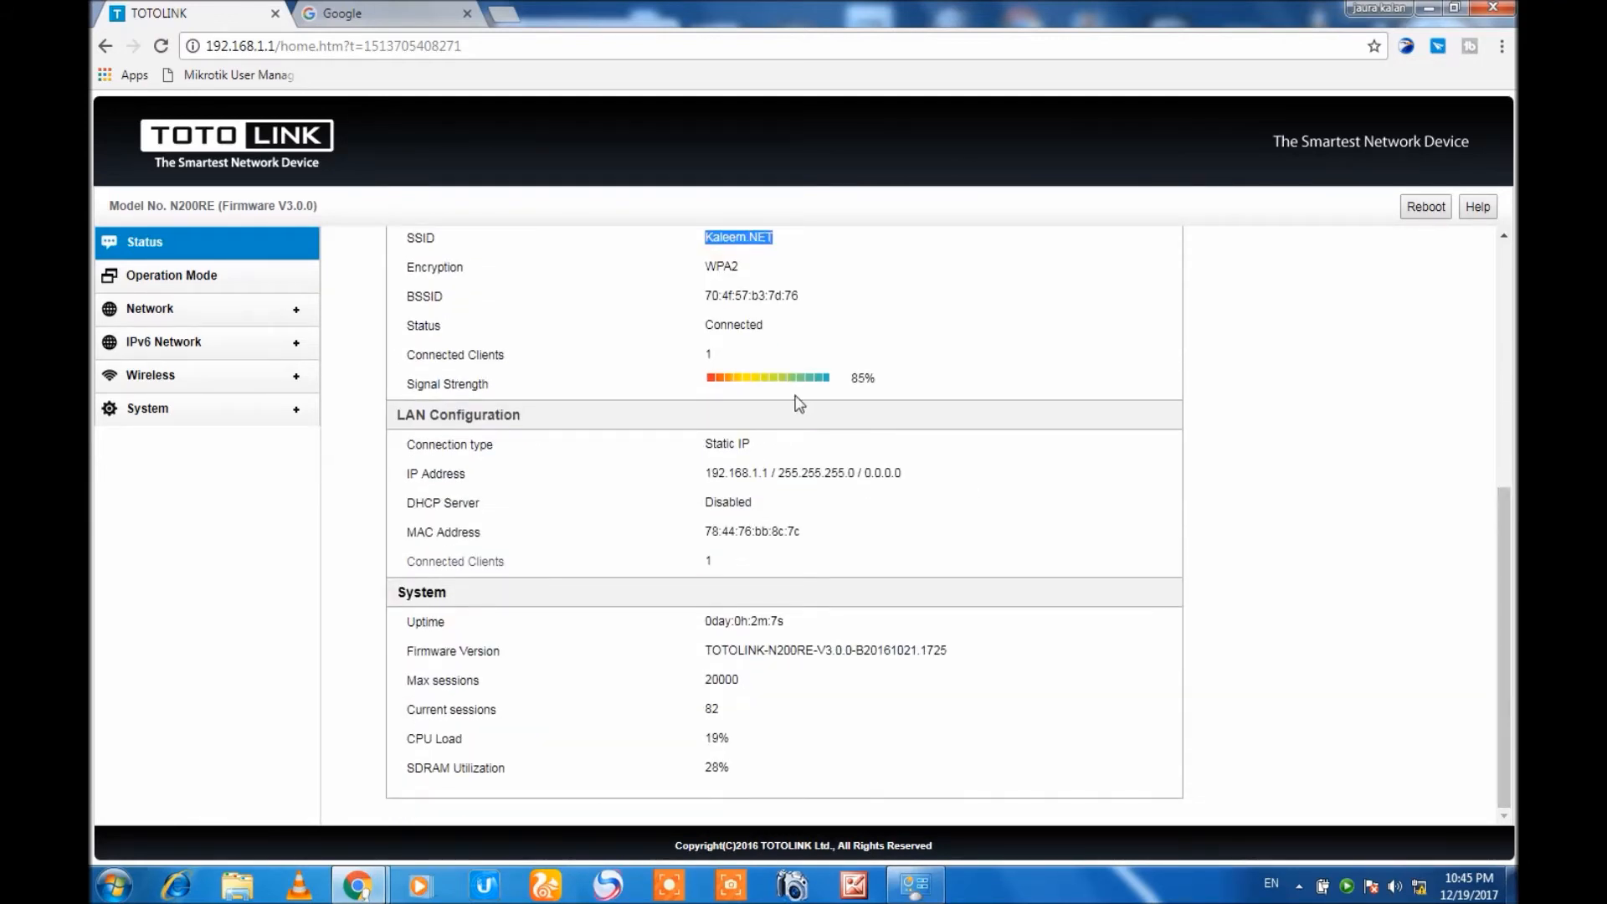
left_click_drag(1500, 544, 1499, 315)
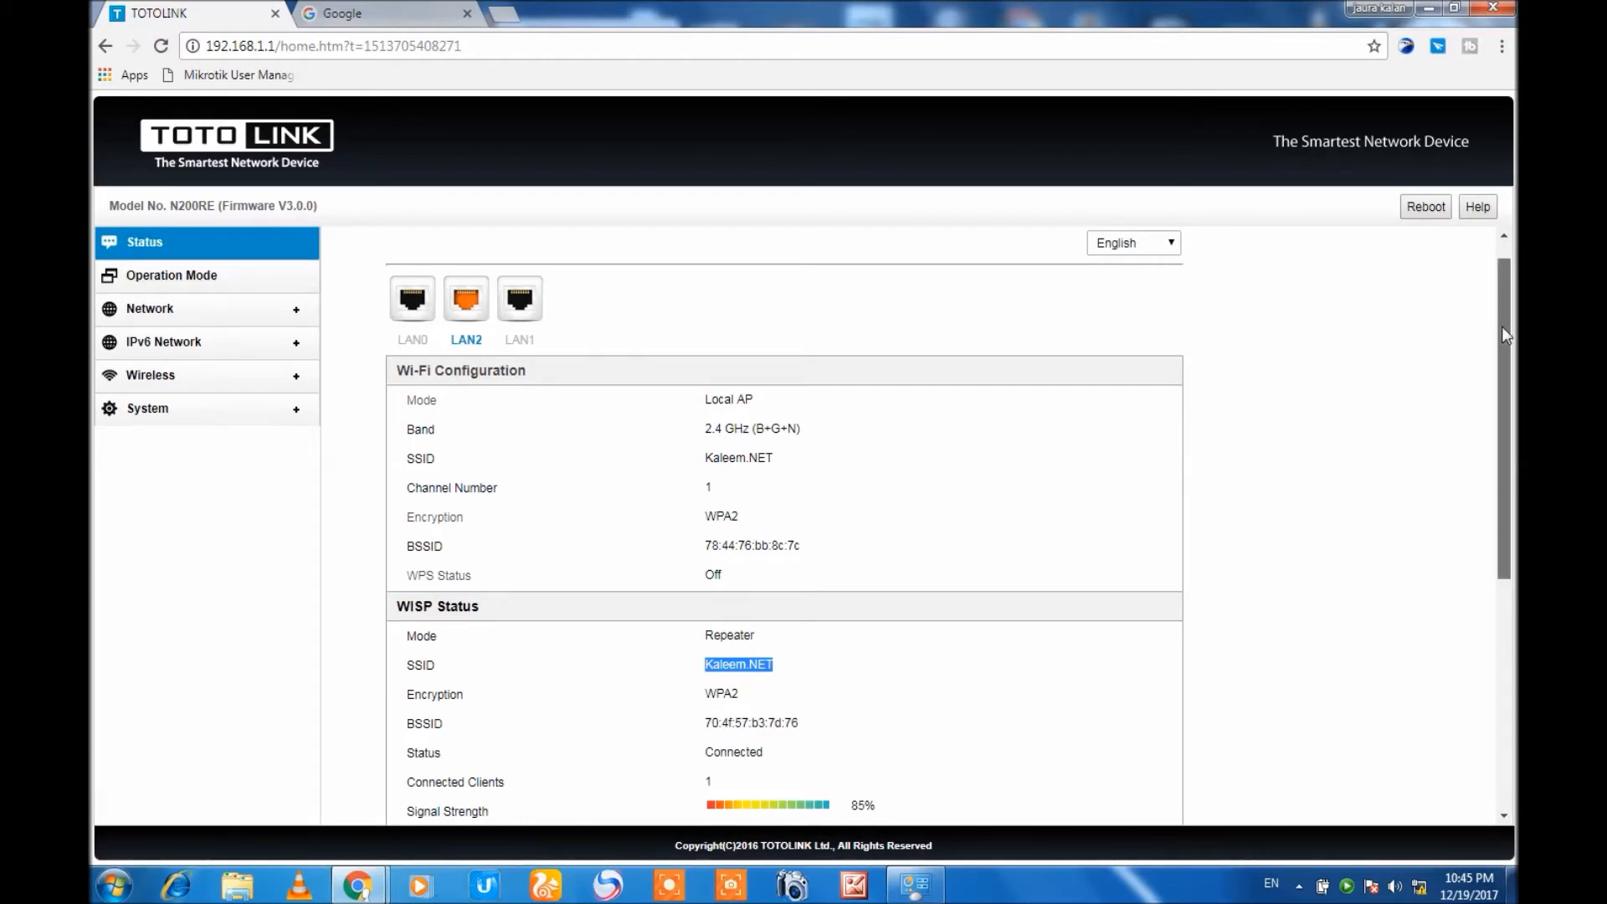
left_click_drag(1501, 326, 1500, 390)
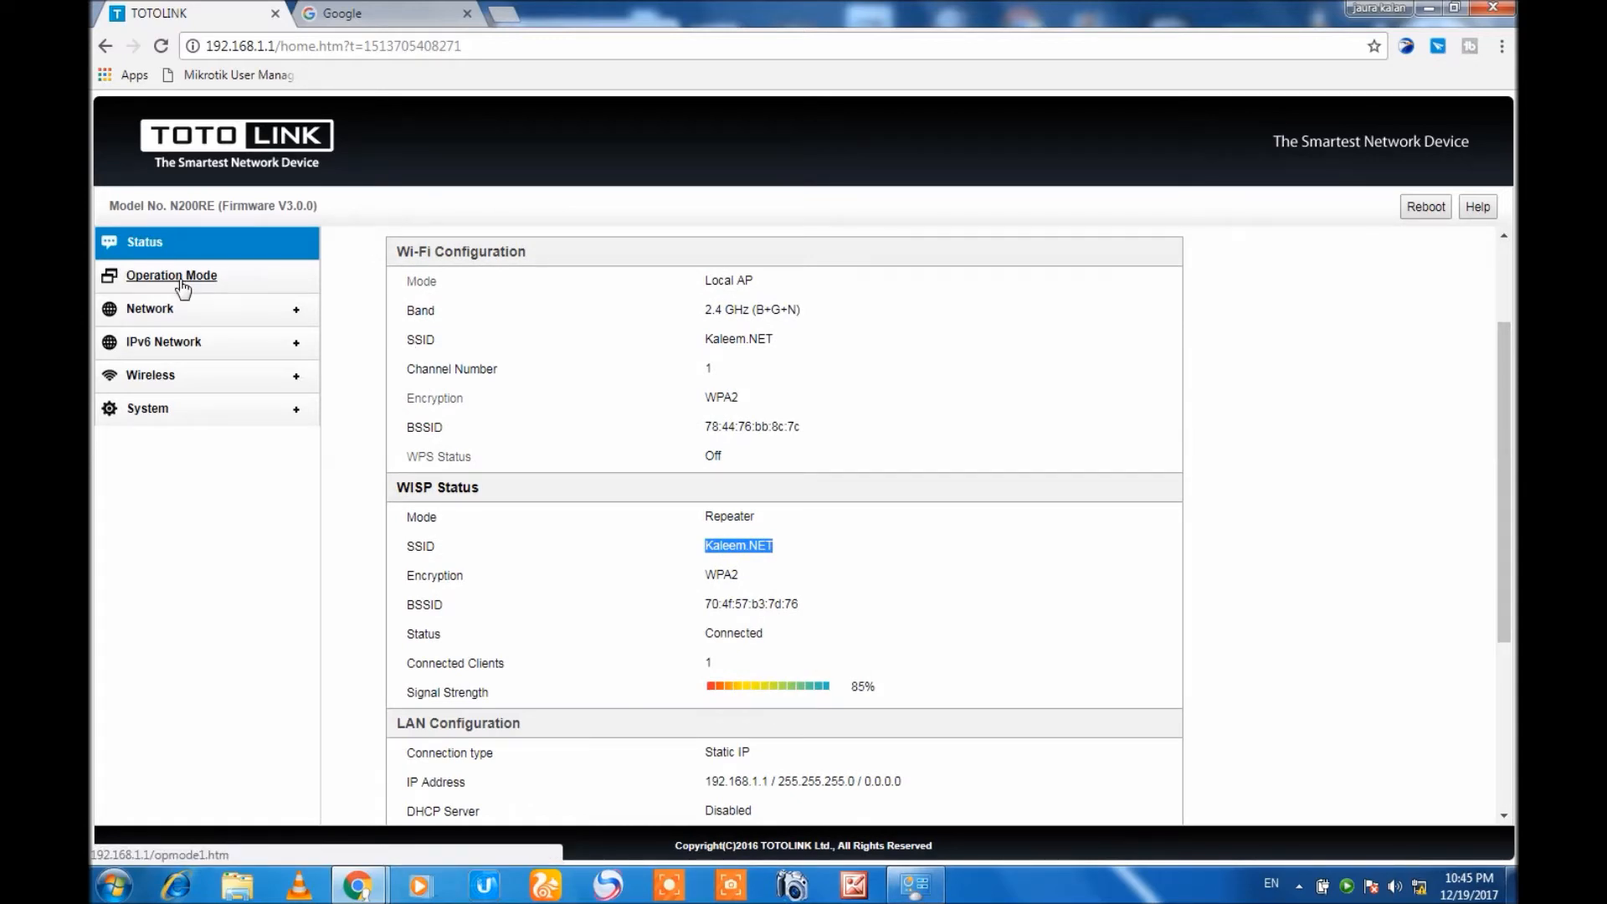
Set the router's operation mode to Wireless ISP Client and scan for nearby networks in its wireless repeater settings.
left_click(140, 309)
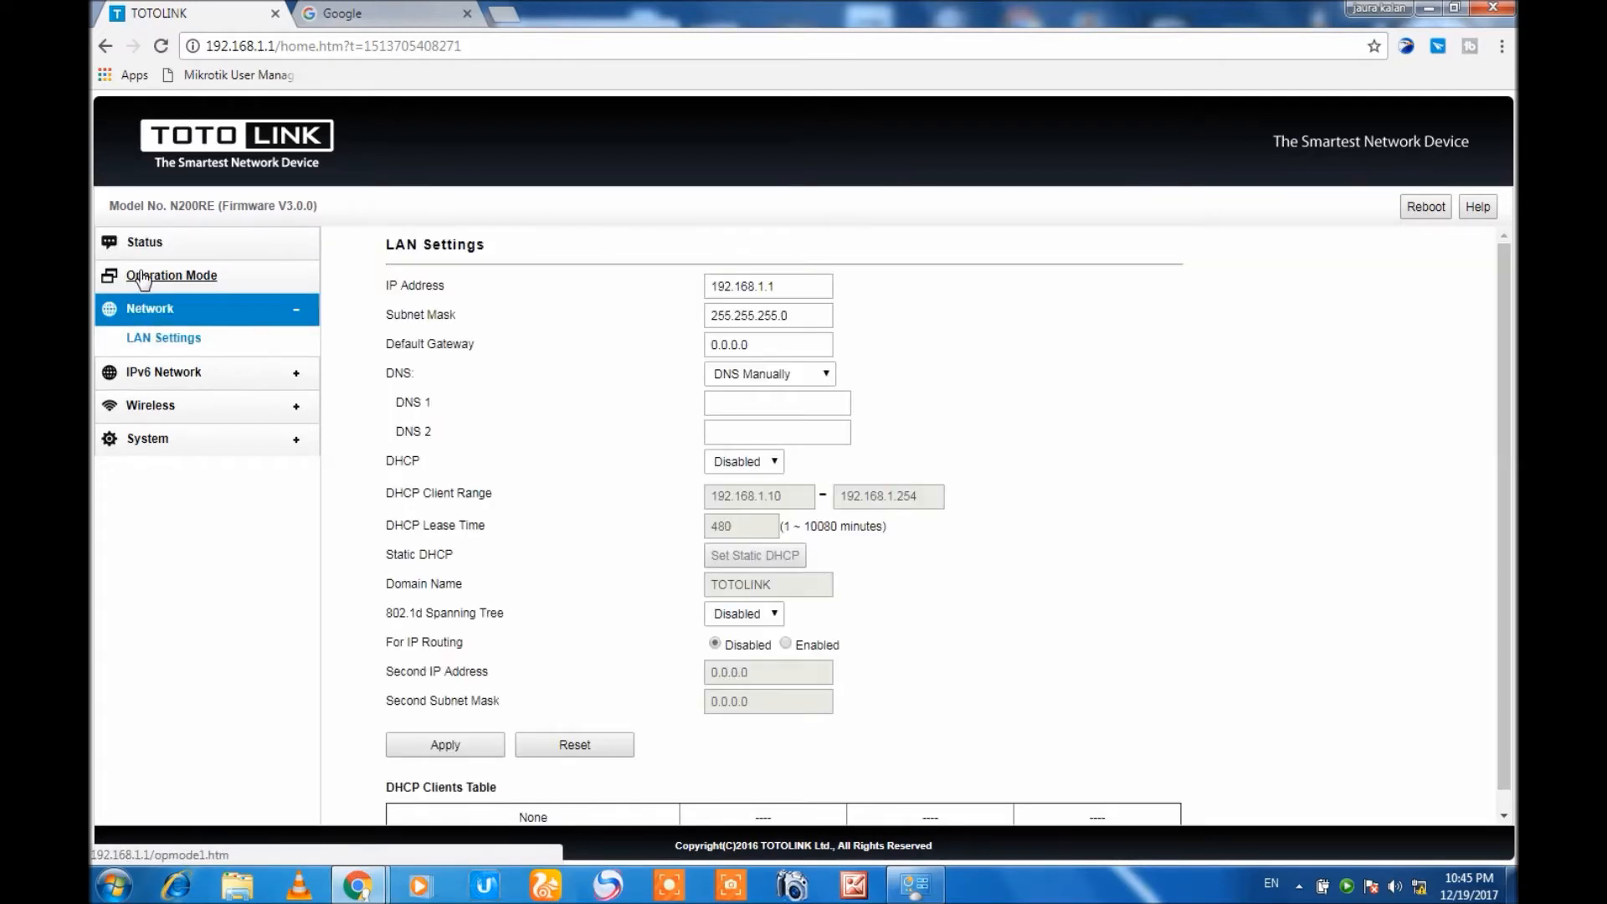
left_click(139, 276)
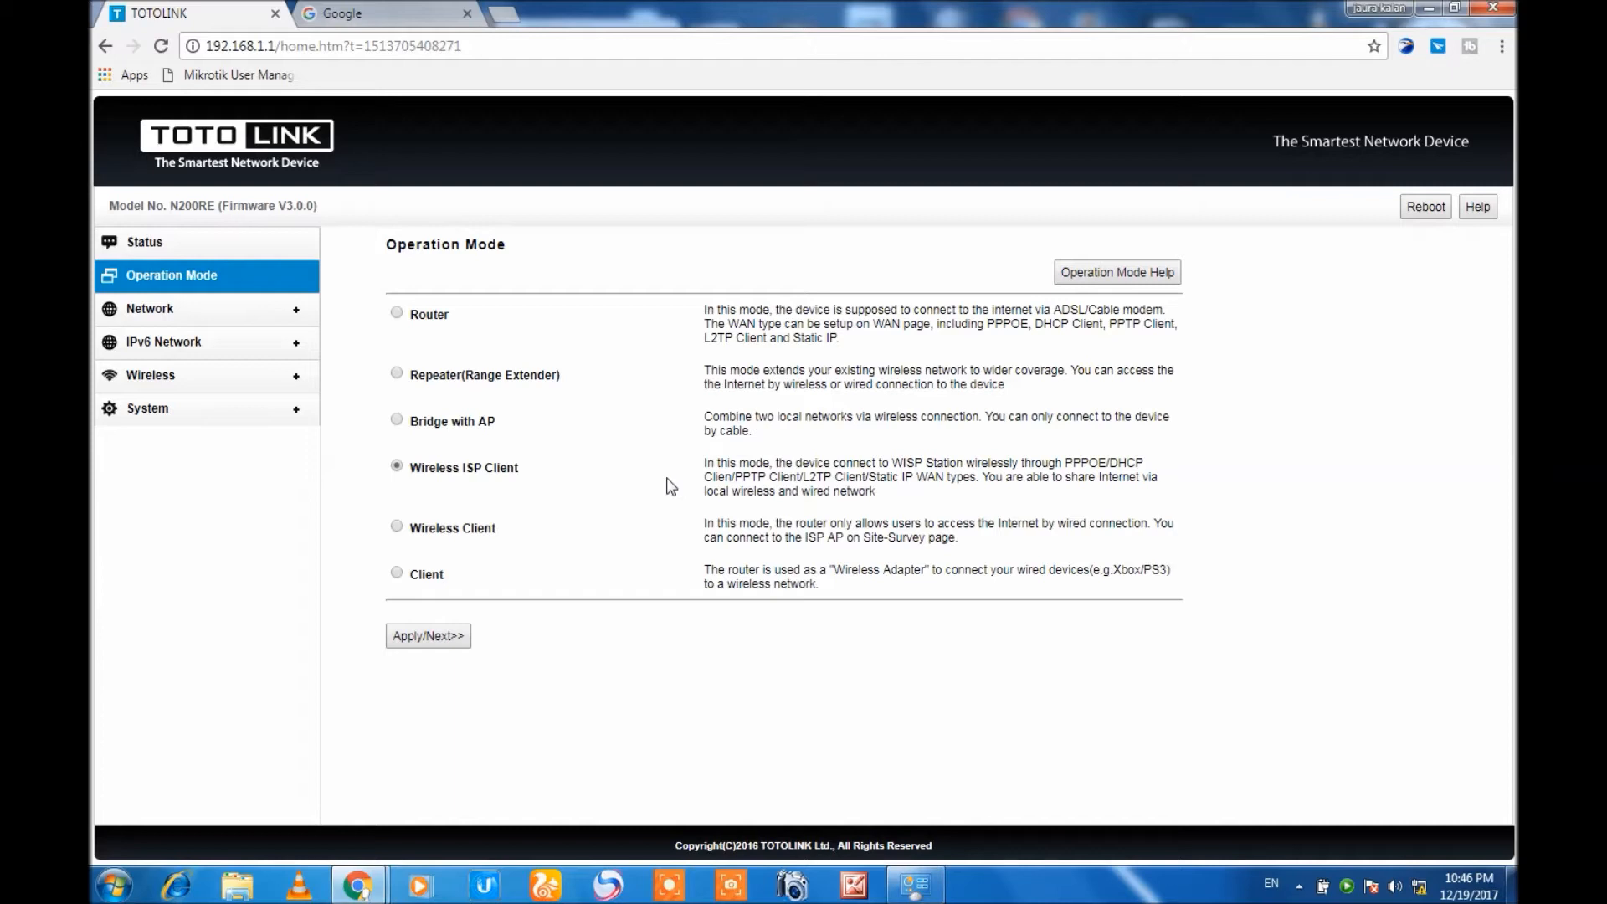
left_click(426, 634)
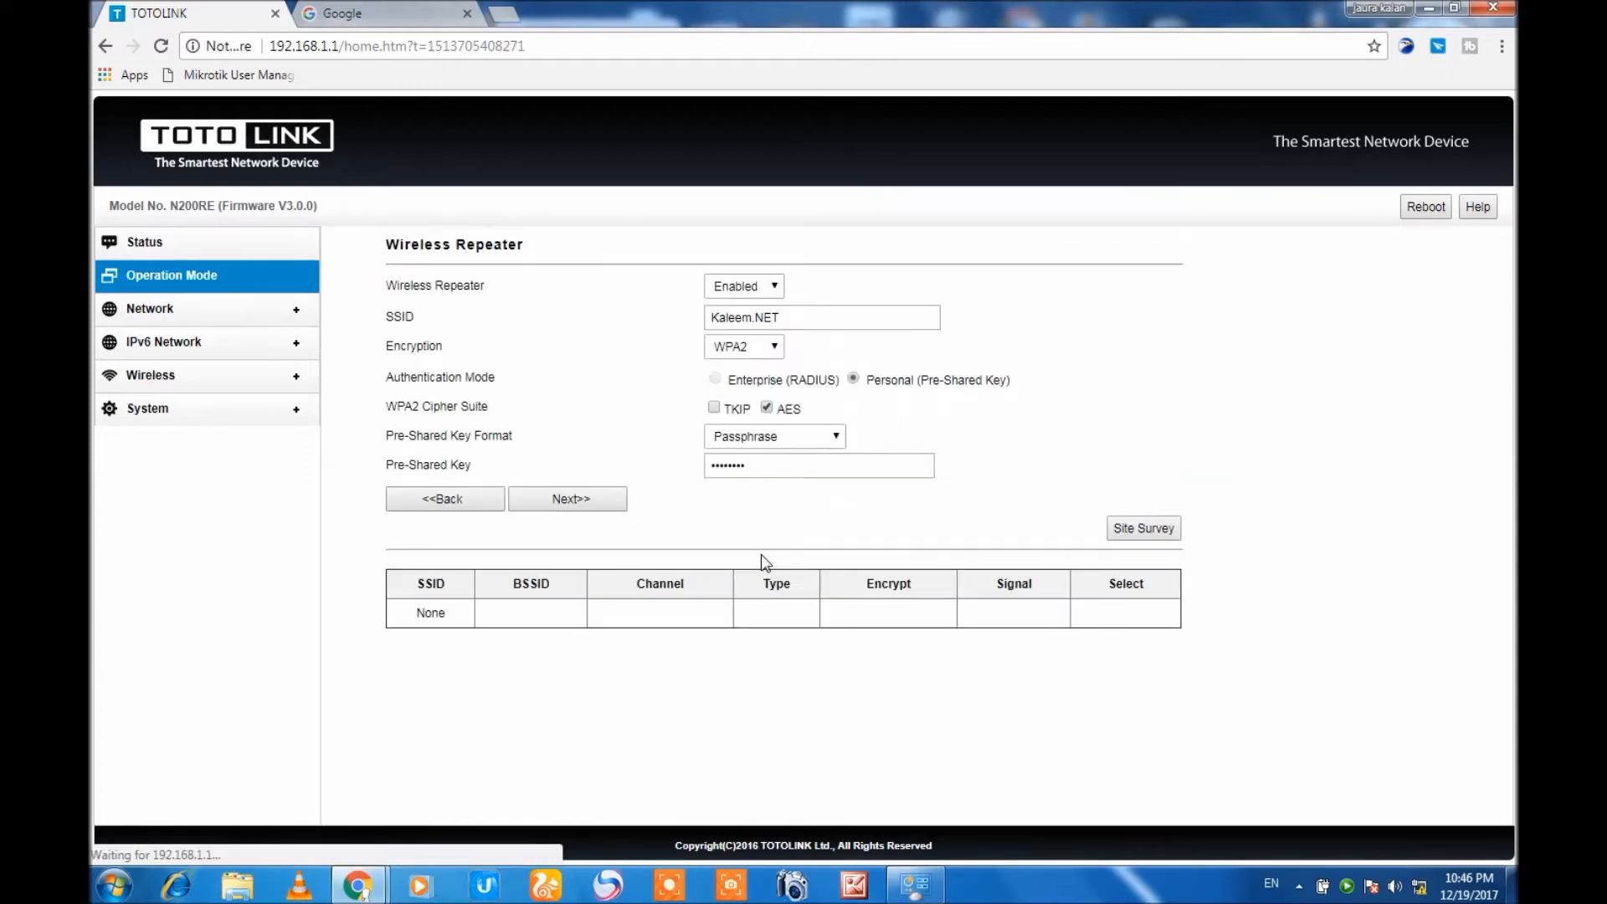
left_click(1134, 532)
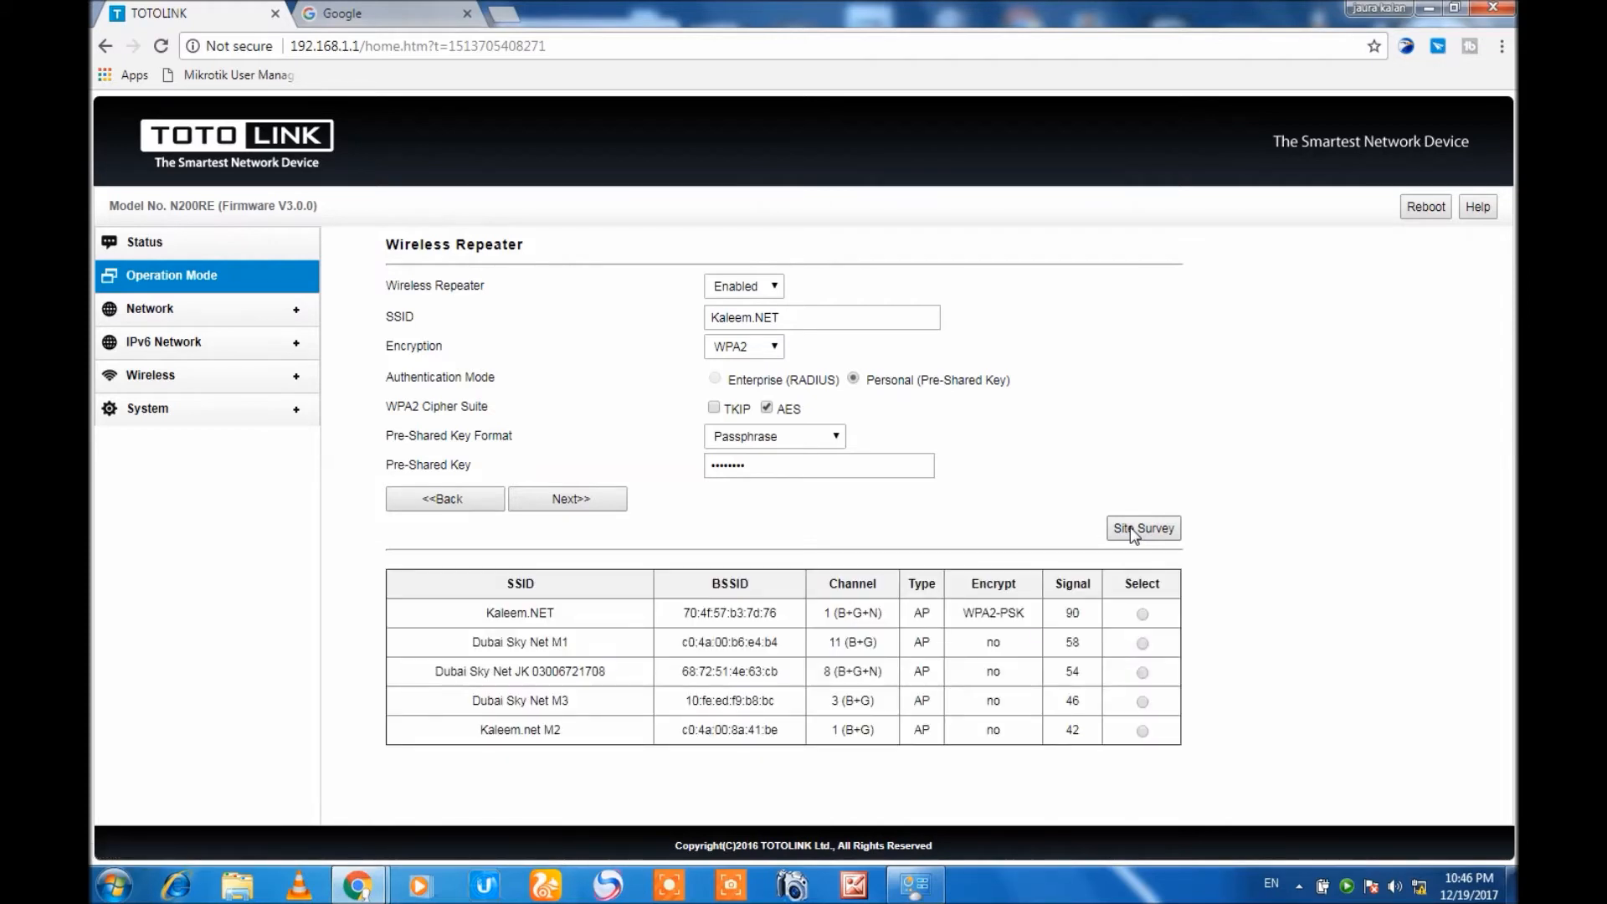
Select the WPA2-PSK access point Kaleem.NET from the survey results and continue to the basic settings.
left_click(1144, 614)
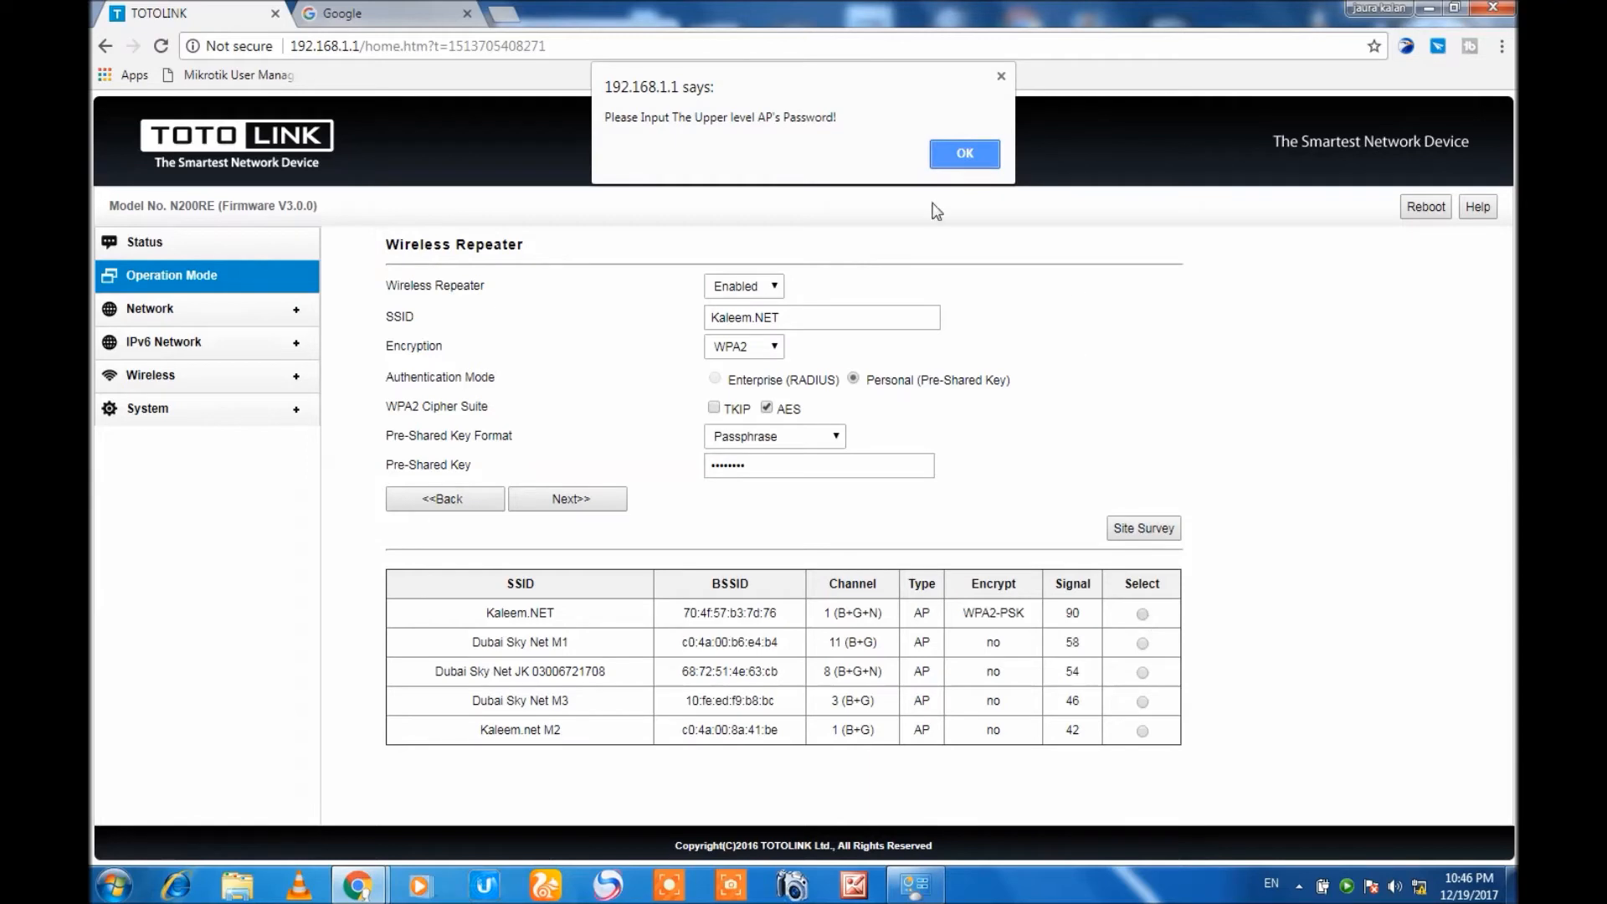
left_click(949, 163)
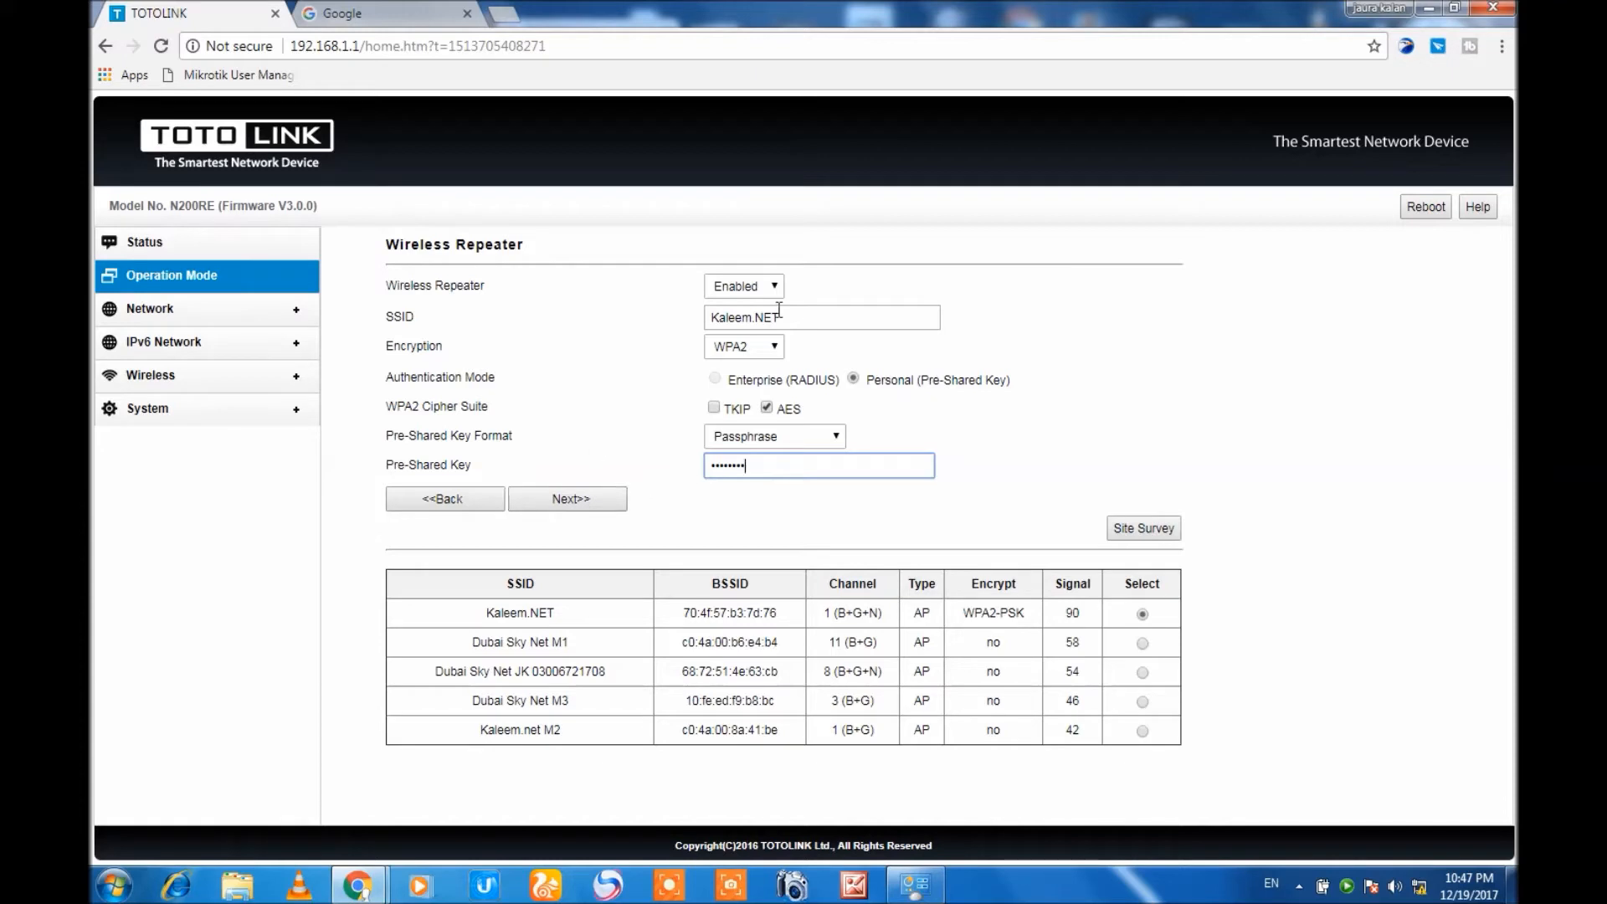
left_click_drag(797, 317, 693, 339)
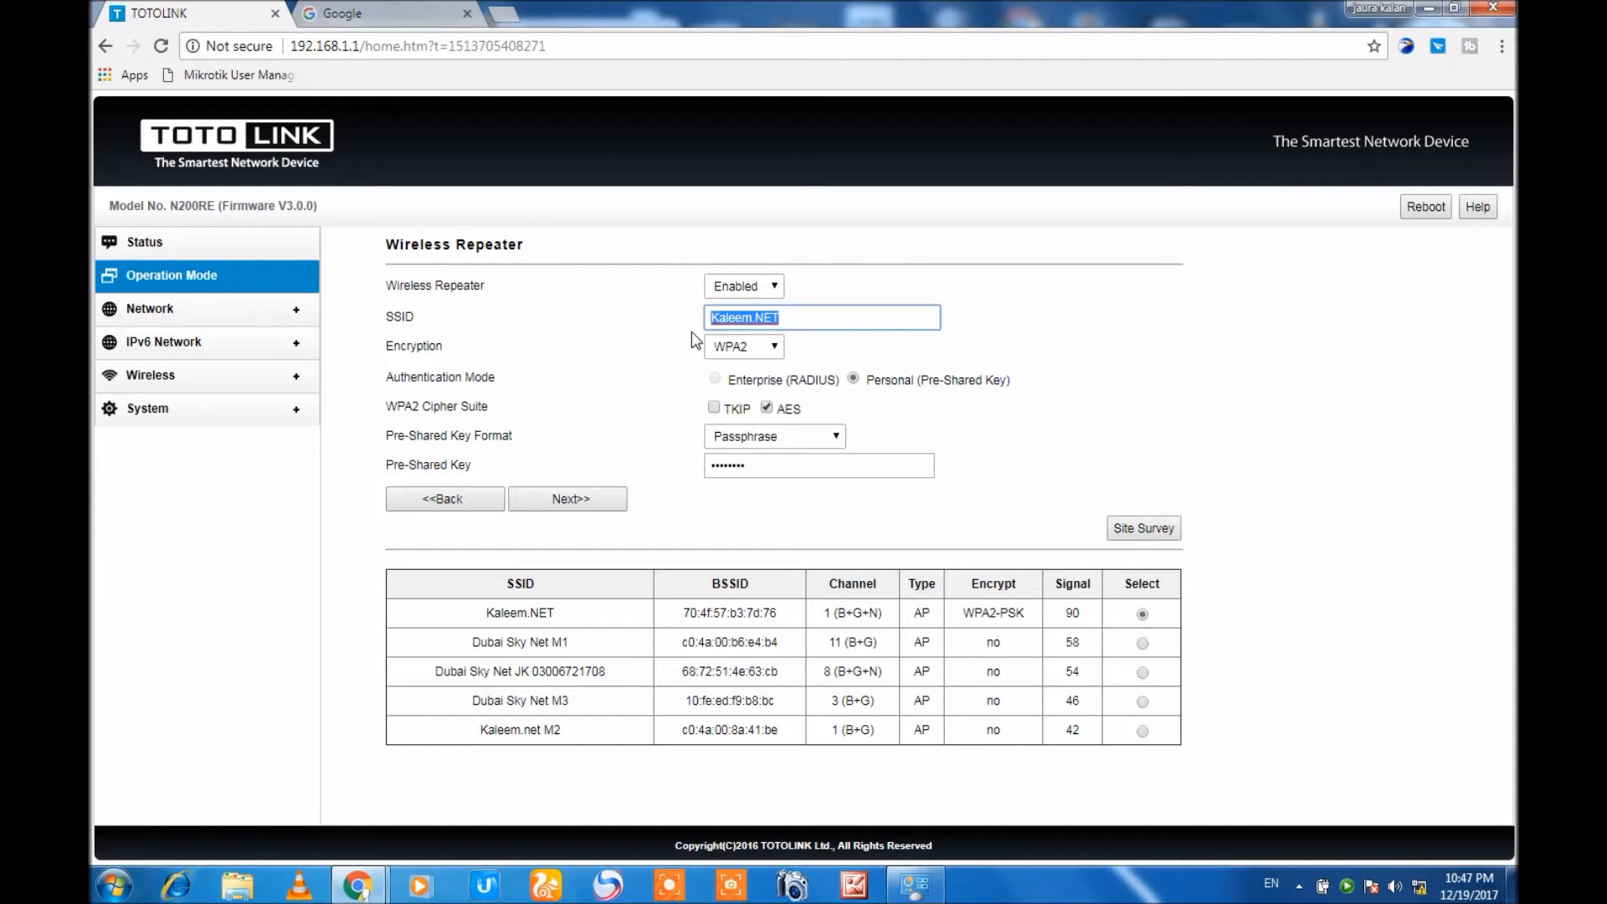
left_click(598, 502)
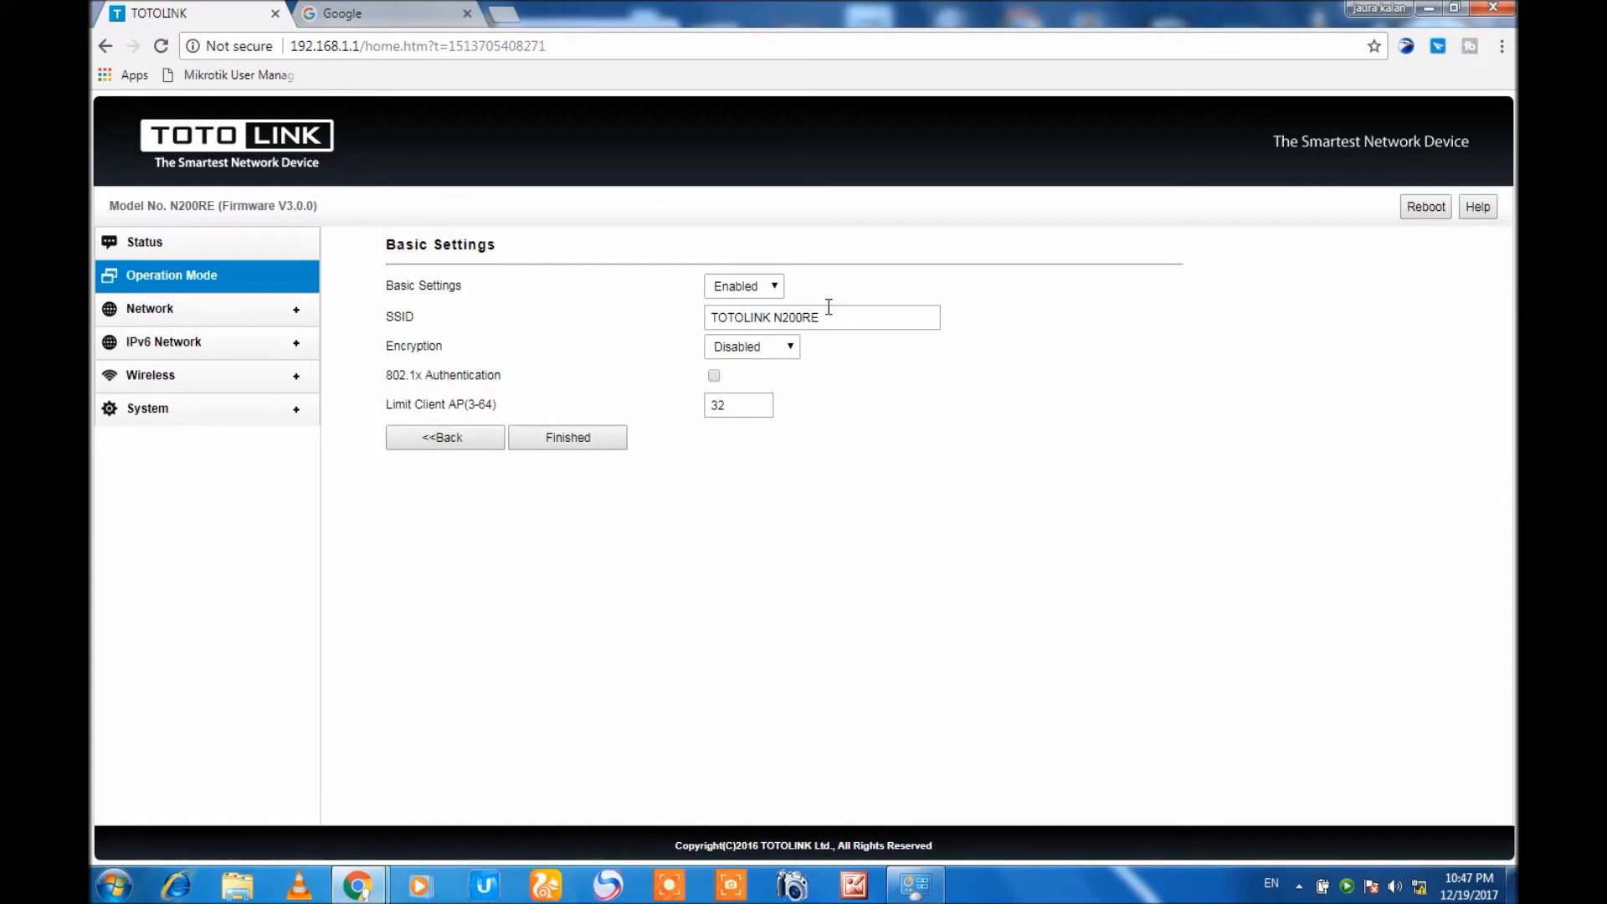
Review the router's own SSID and client limit in the basic settings, and go back without finishing.
left_click_drag(829, 316, 705, 308)
mouse_move(727, 312)
left_mouse_down()
mouse_move(740, 316)
mouse_move(709, 333)
left_mouse_up()
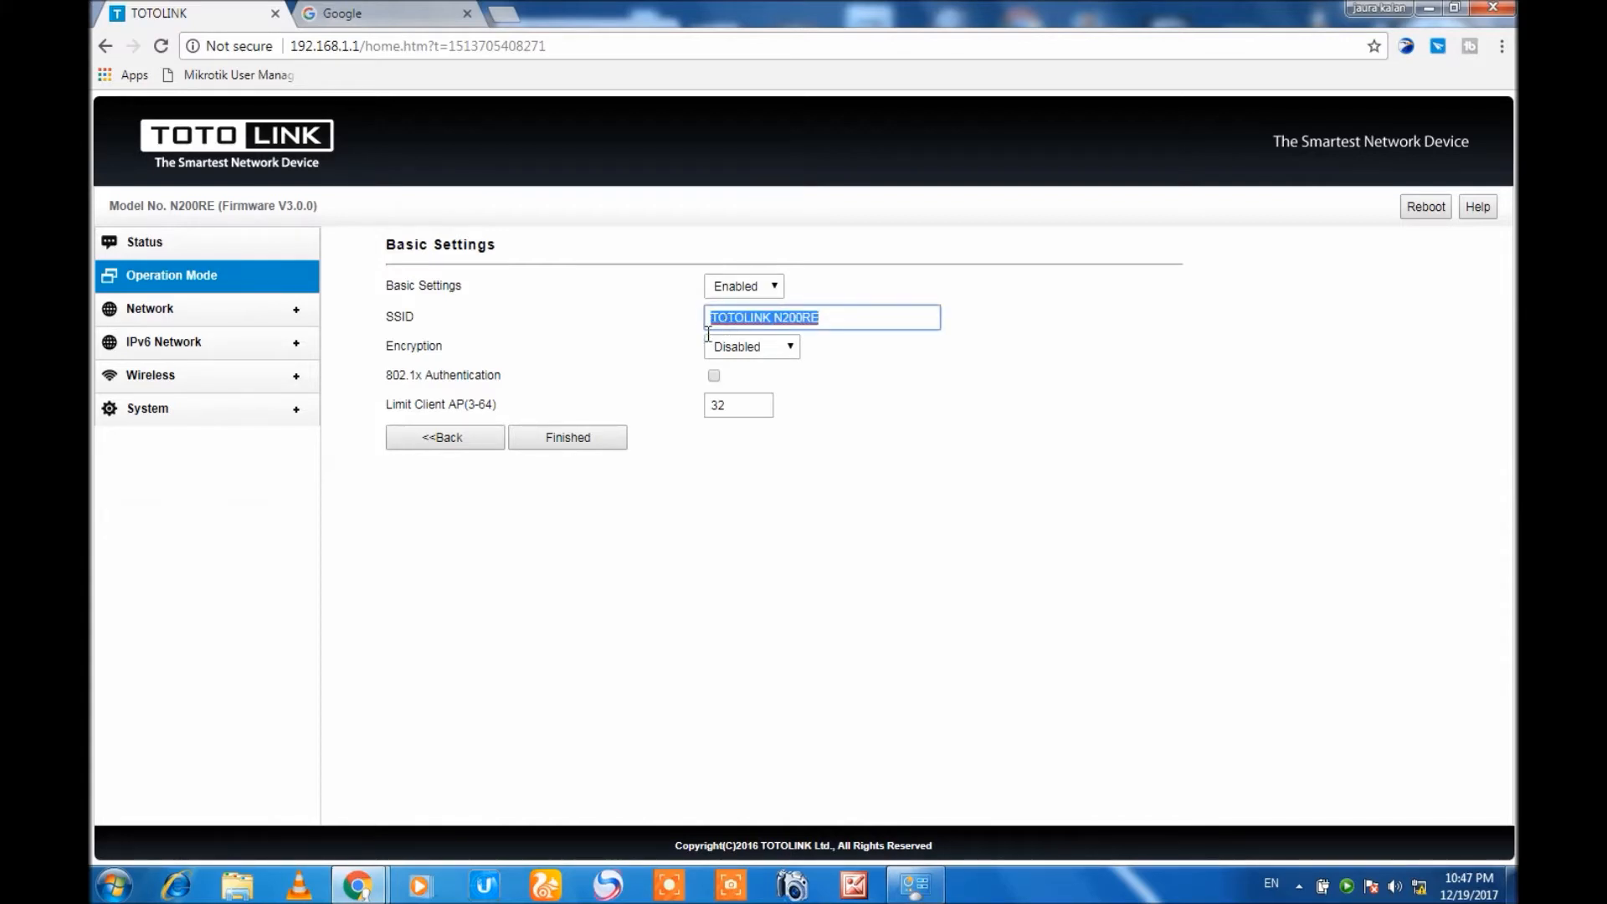
left_click_drag(741, 413, 707, 410)
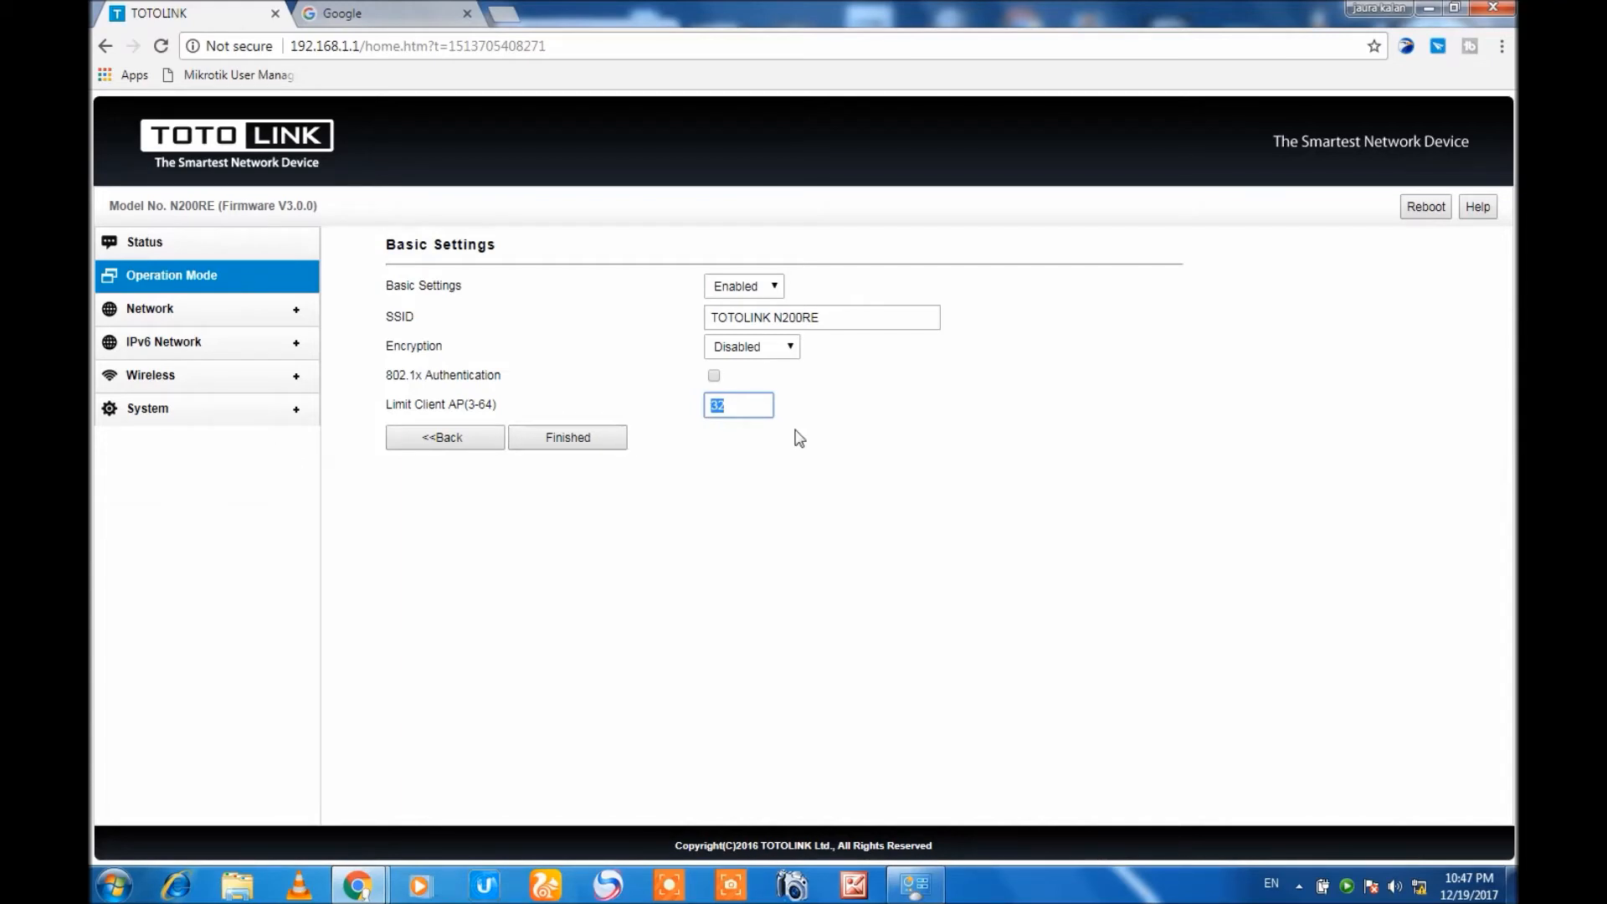
left_click(105, 47)
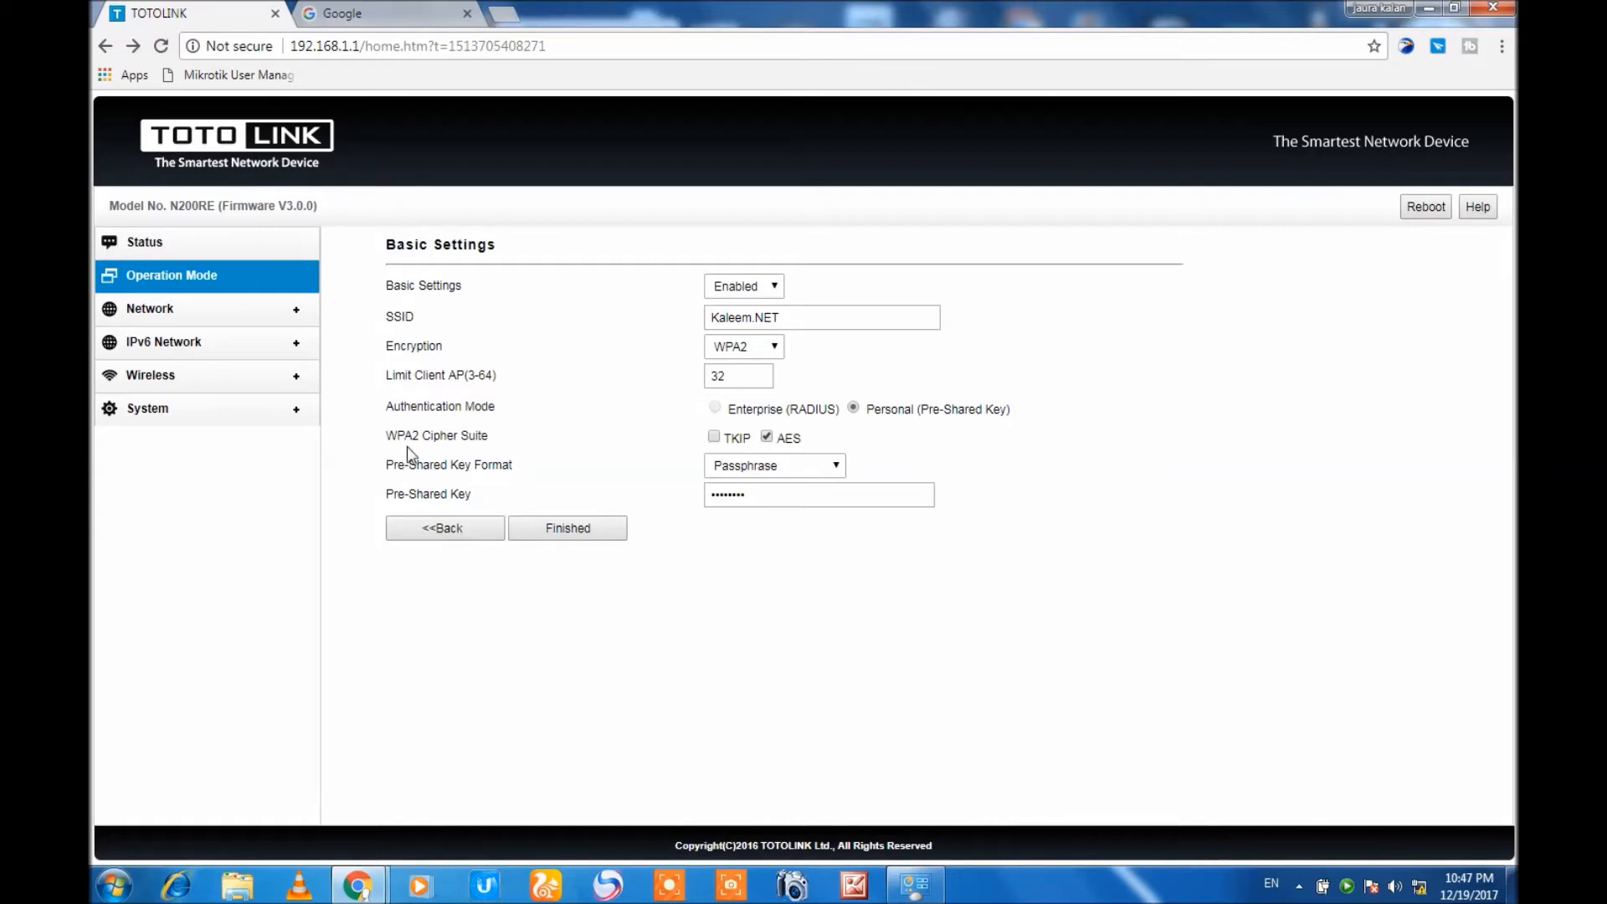
Restart the Wireless ISP Client setup, choose the unencrypted network Dubai Sky Net M1, and finish with the default basic settings.
left_click(132, 279)
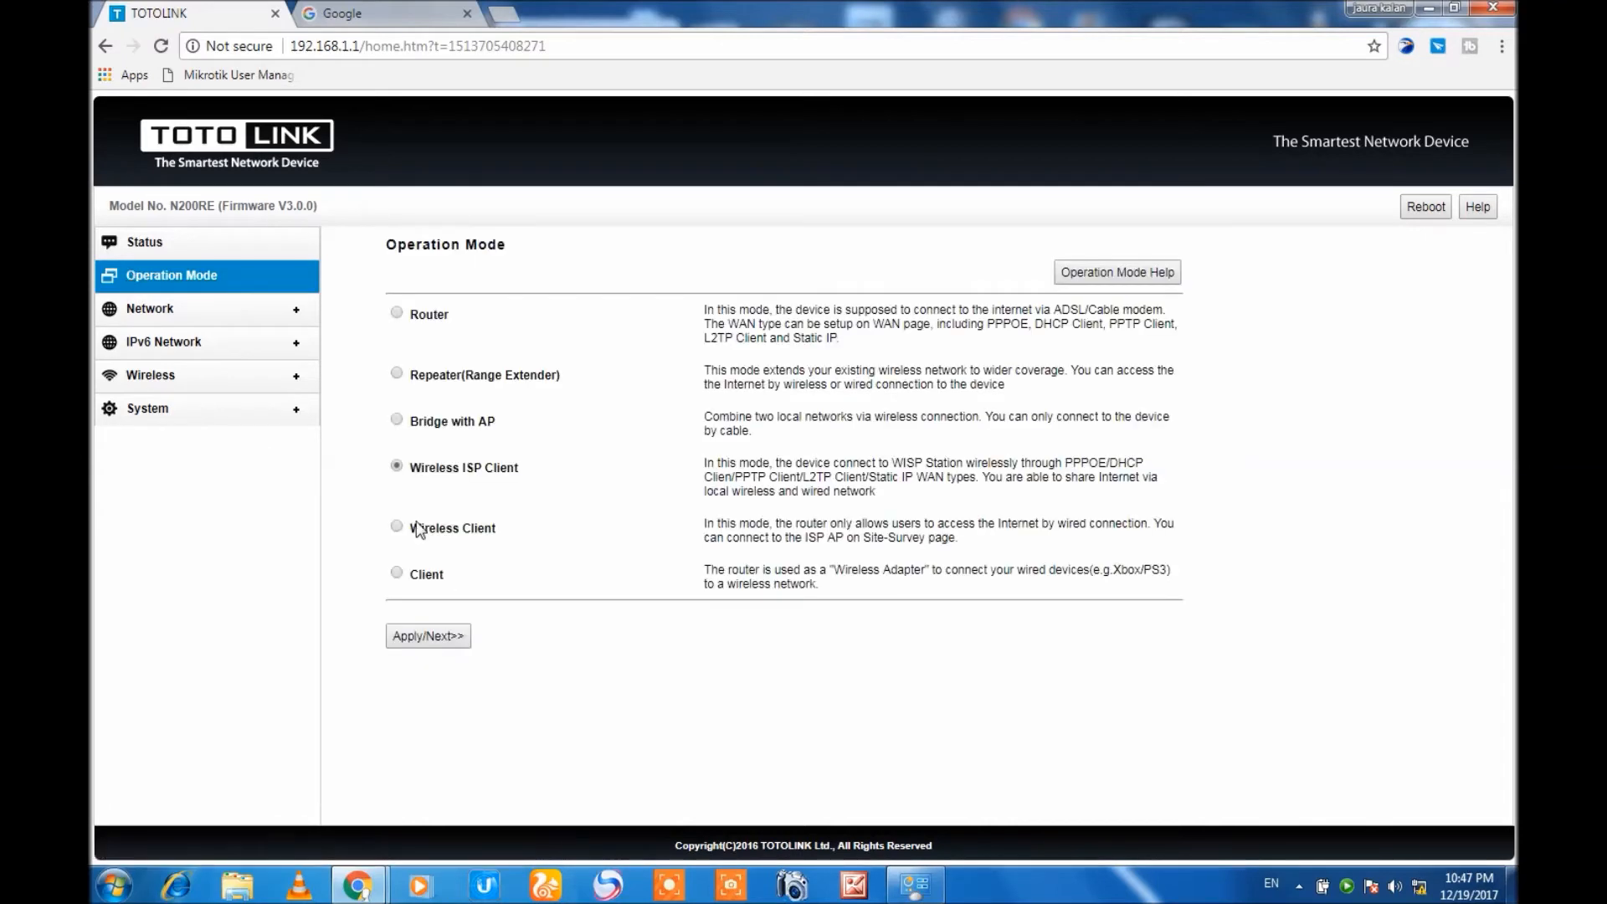
left_click(450, 645)
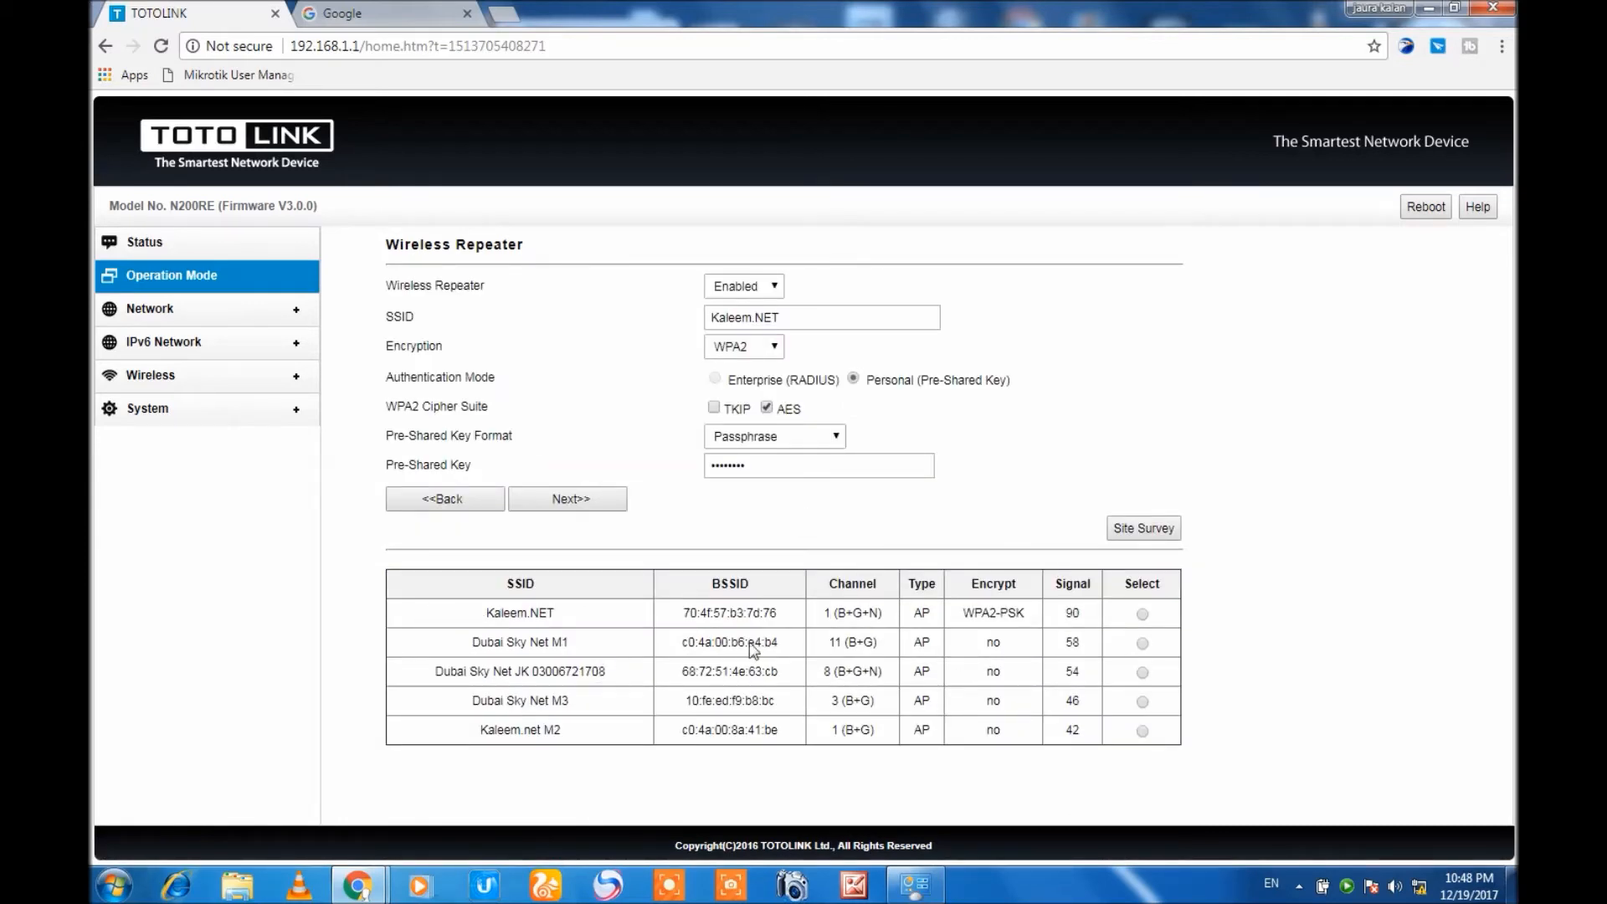
left_click(1143, 643)
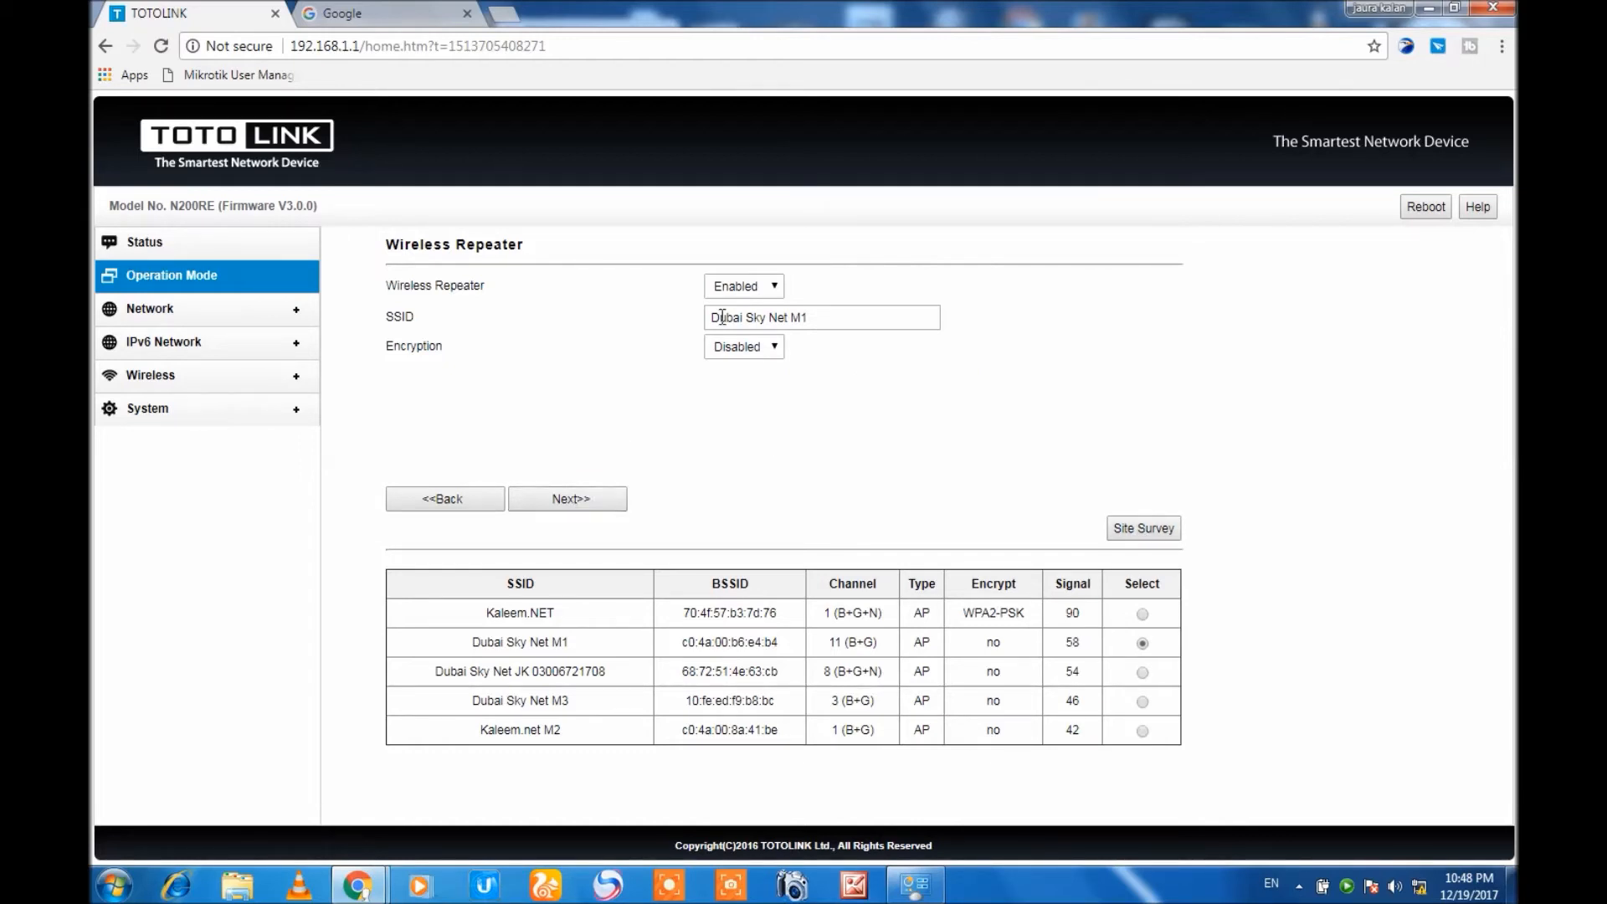
left_click(576, 497)
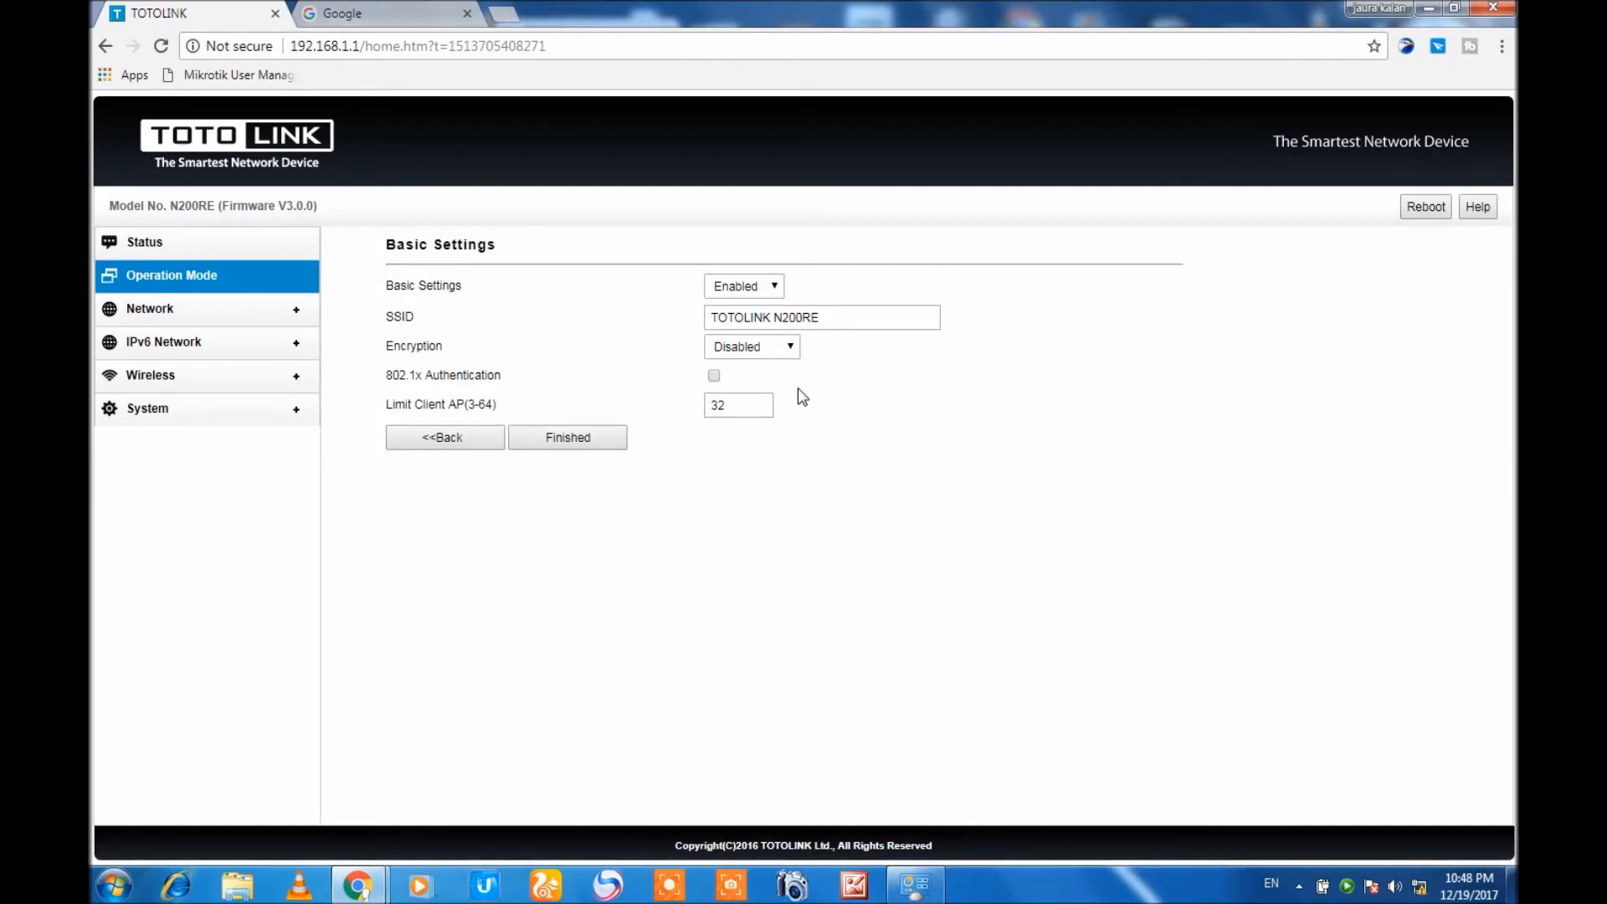
left_click(575, 452)
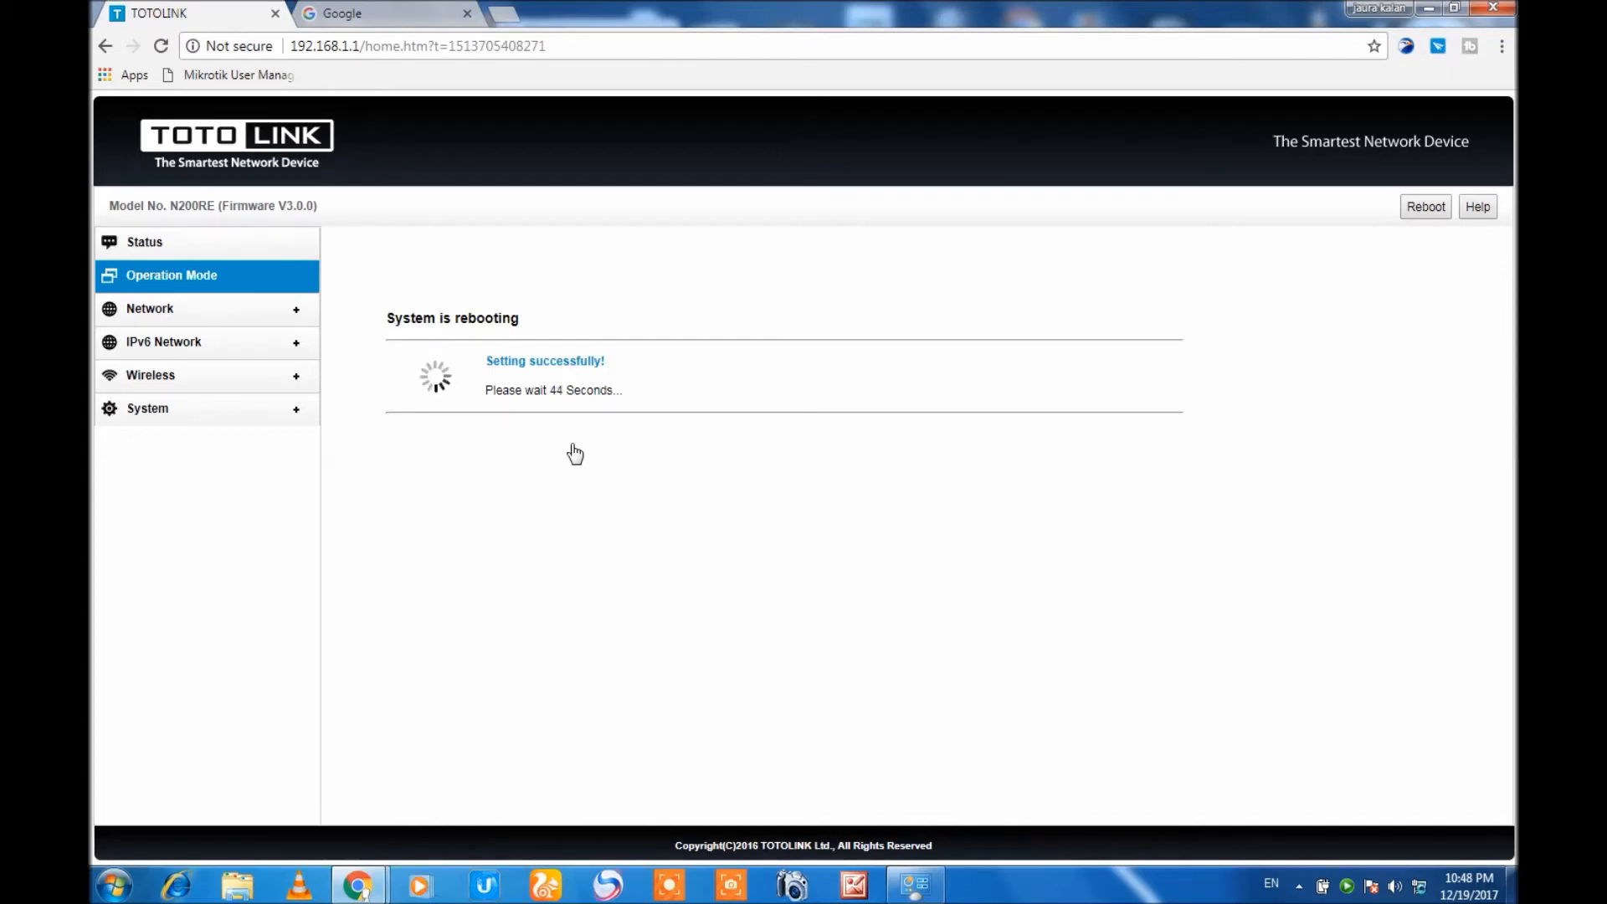
right_click(1348, 884)
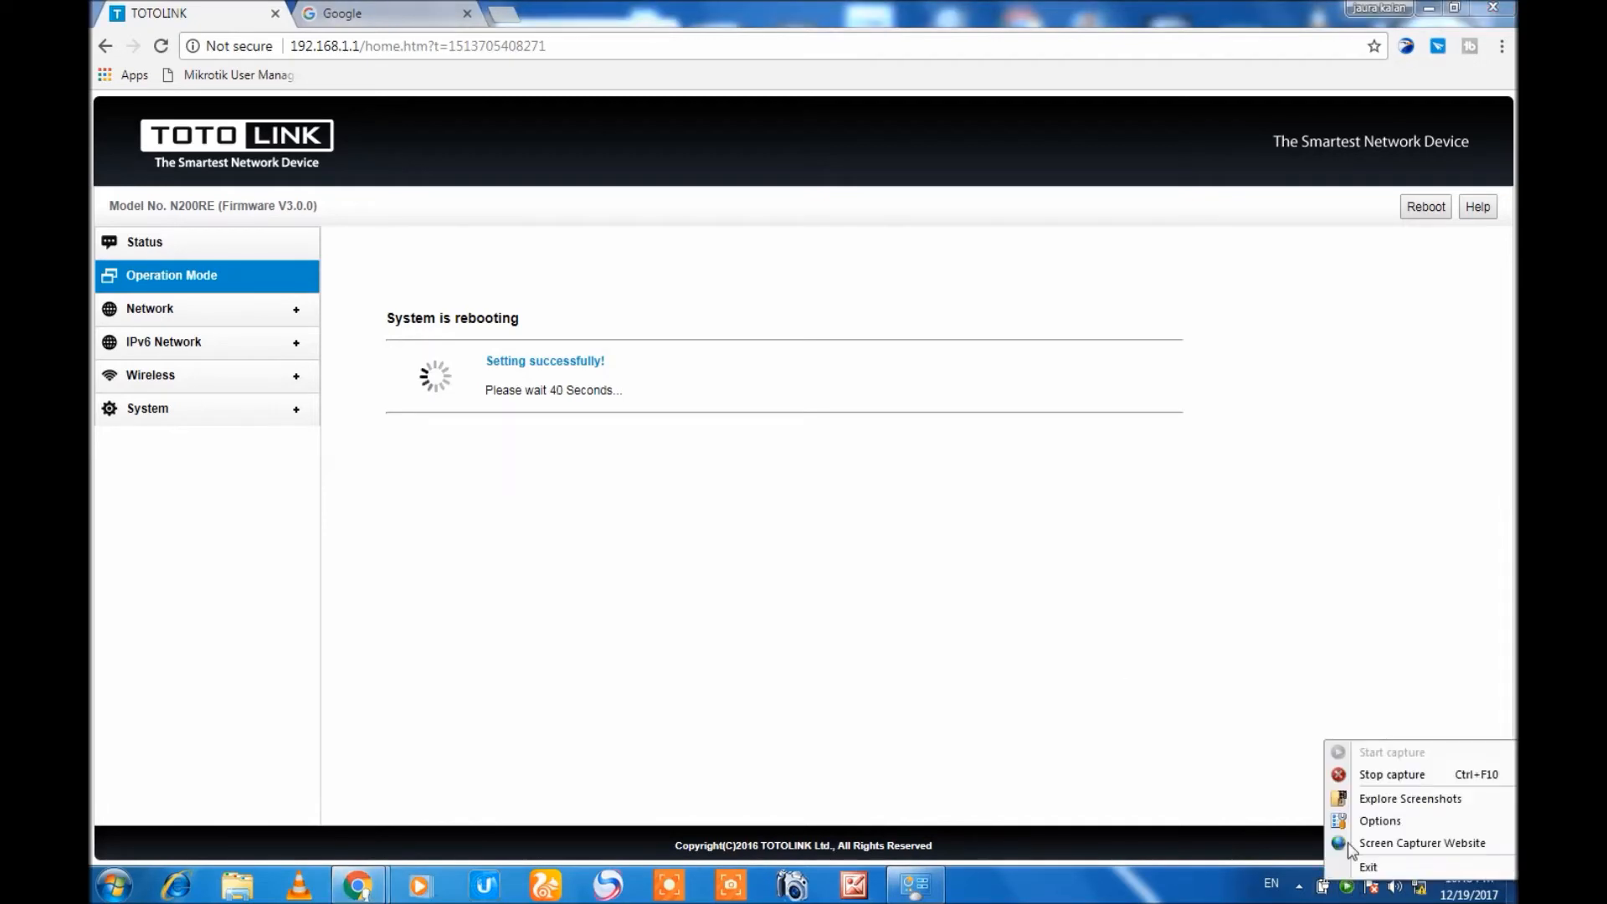
left_click(1357, 776)
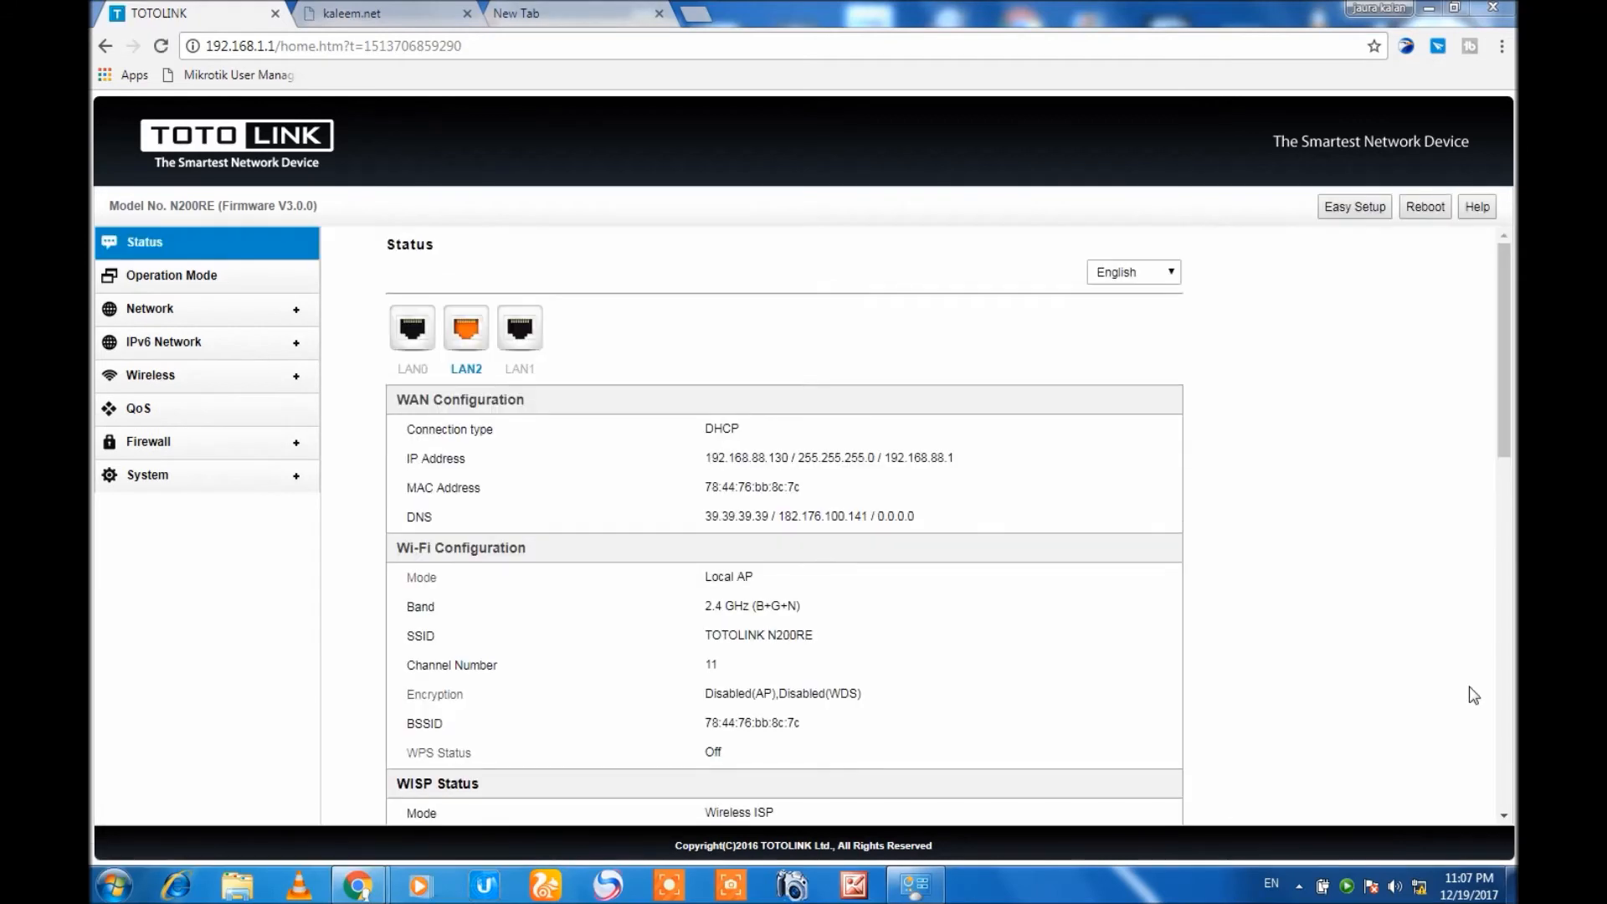
Review the Wi-Fi and WISP connection details on the router's status page and check the selected operation mode.
left_click_drag(1495, 380, 1499, 524)
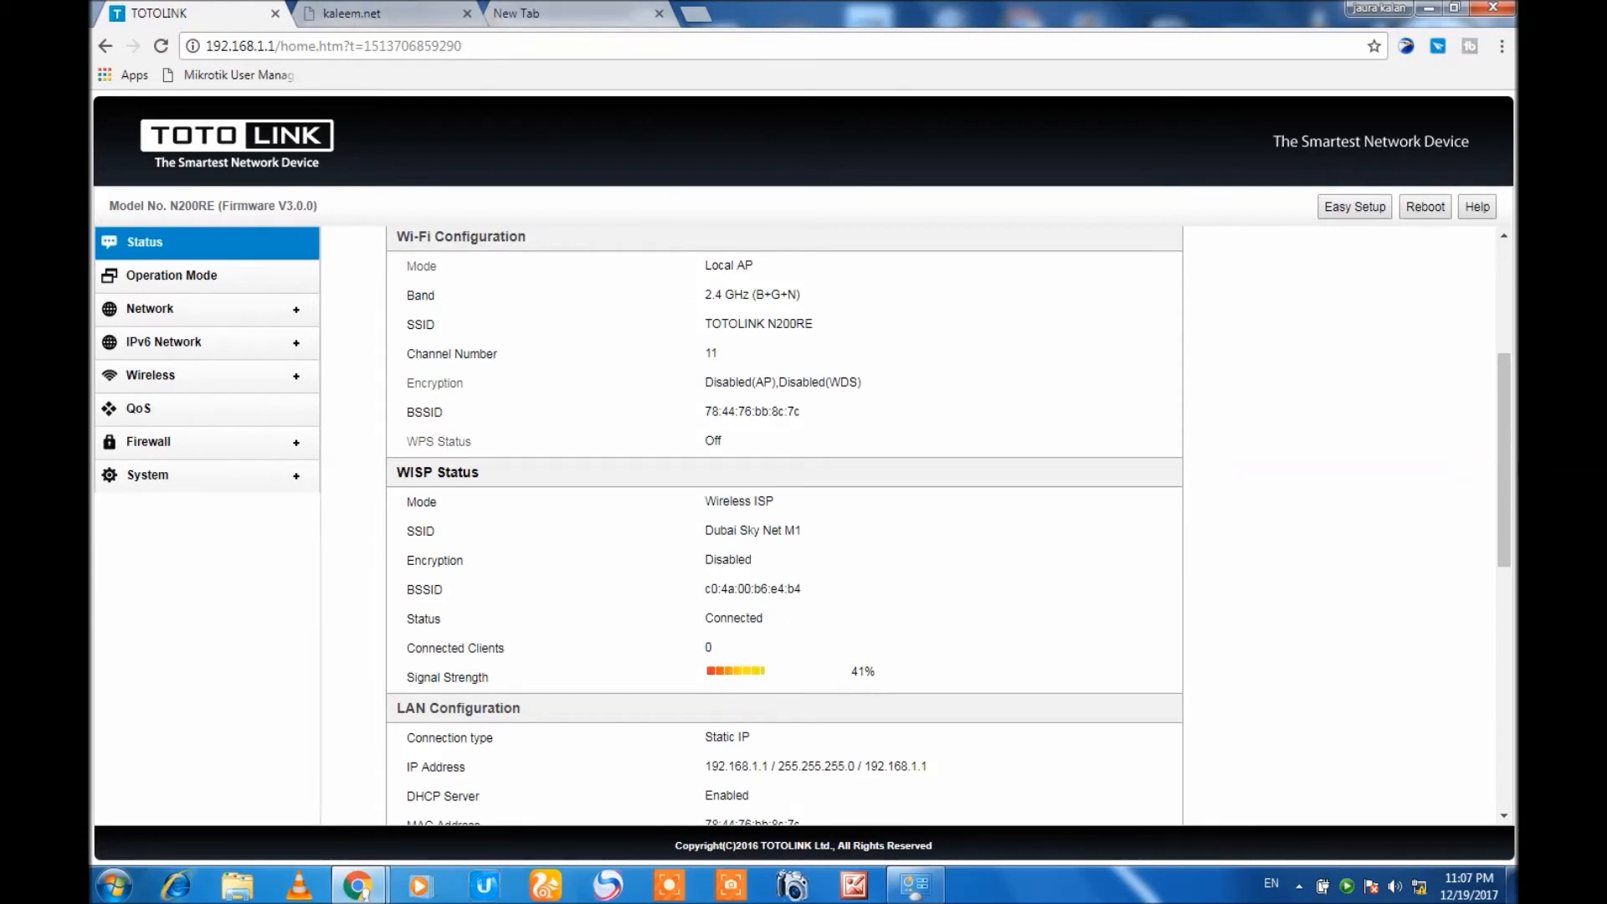
mouse_move(1500, 432)
left_mouse_down()
mouse_move(1499, 481)
mouse_move(1497, 412)
left_mouse_up()
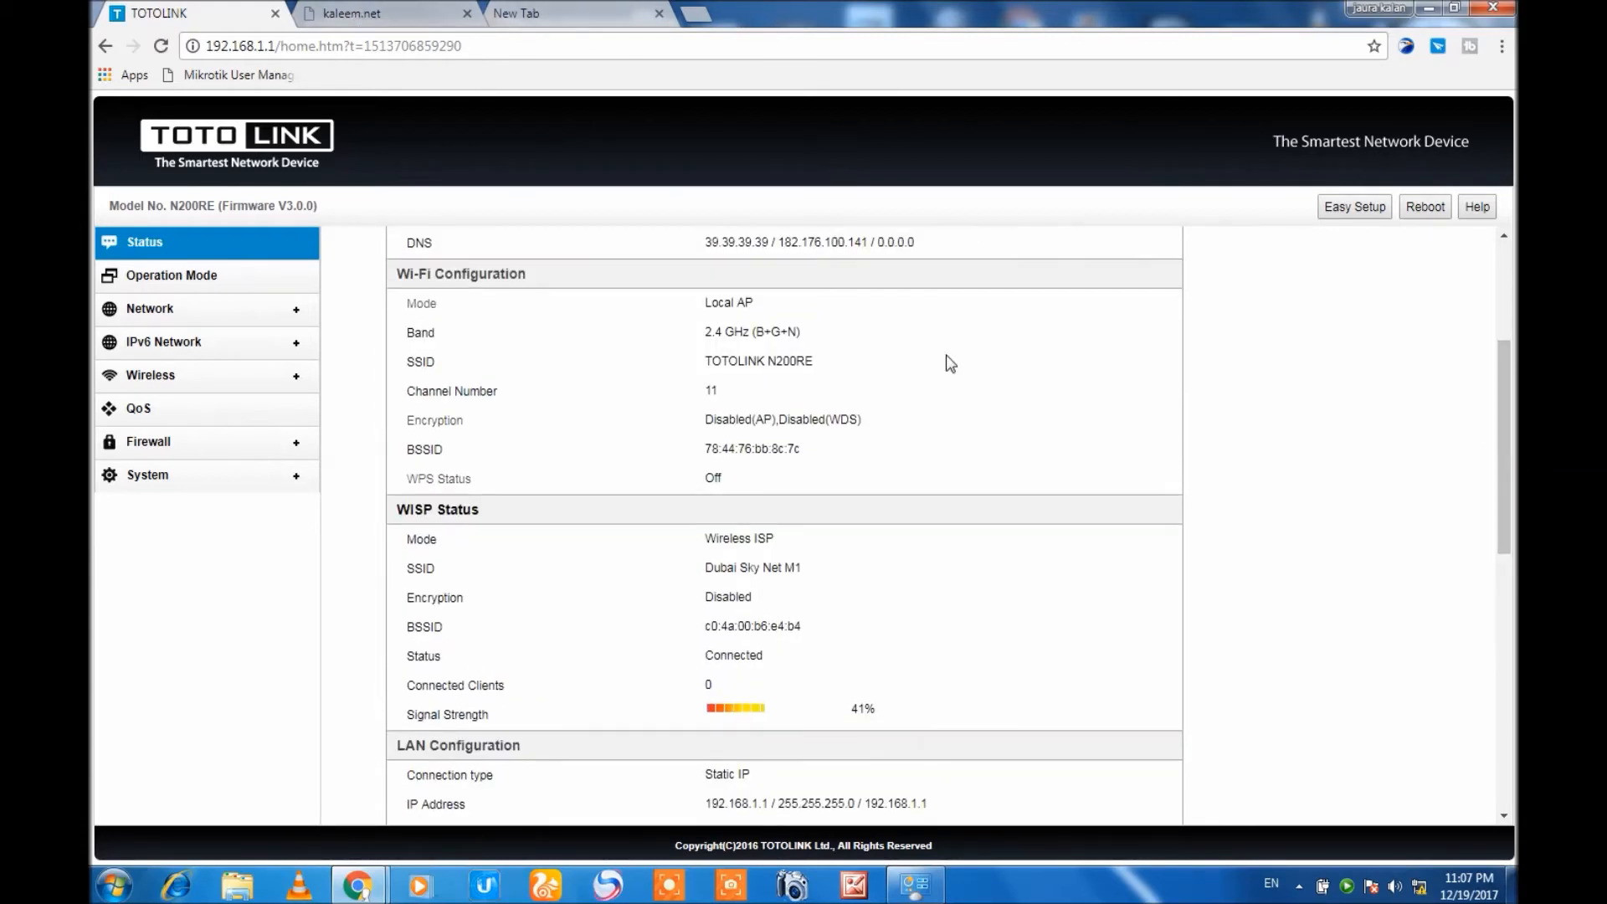
left_click(177, 275)
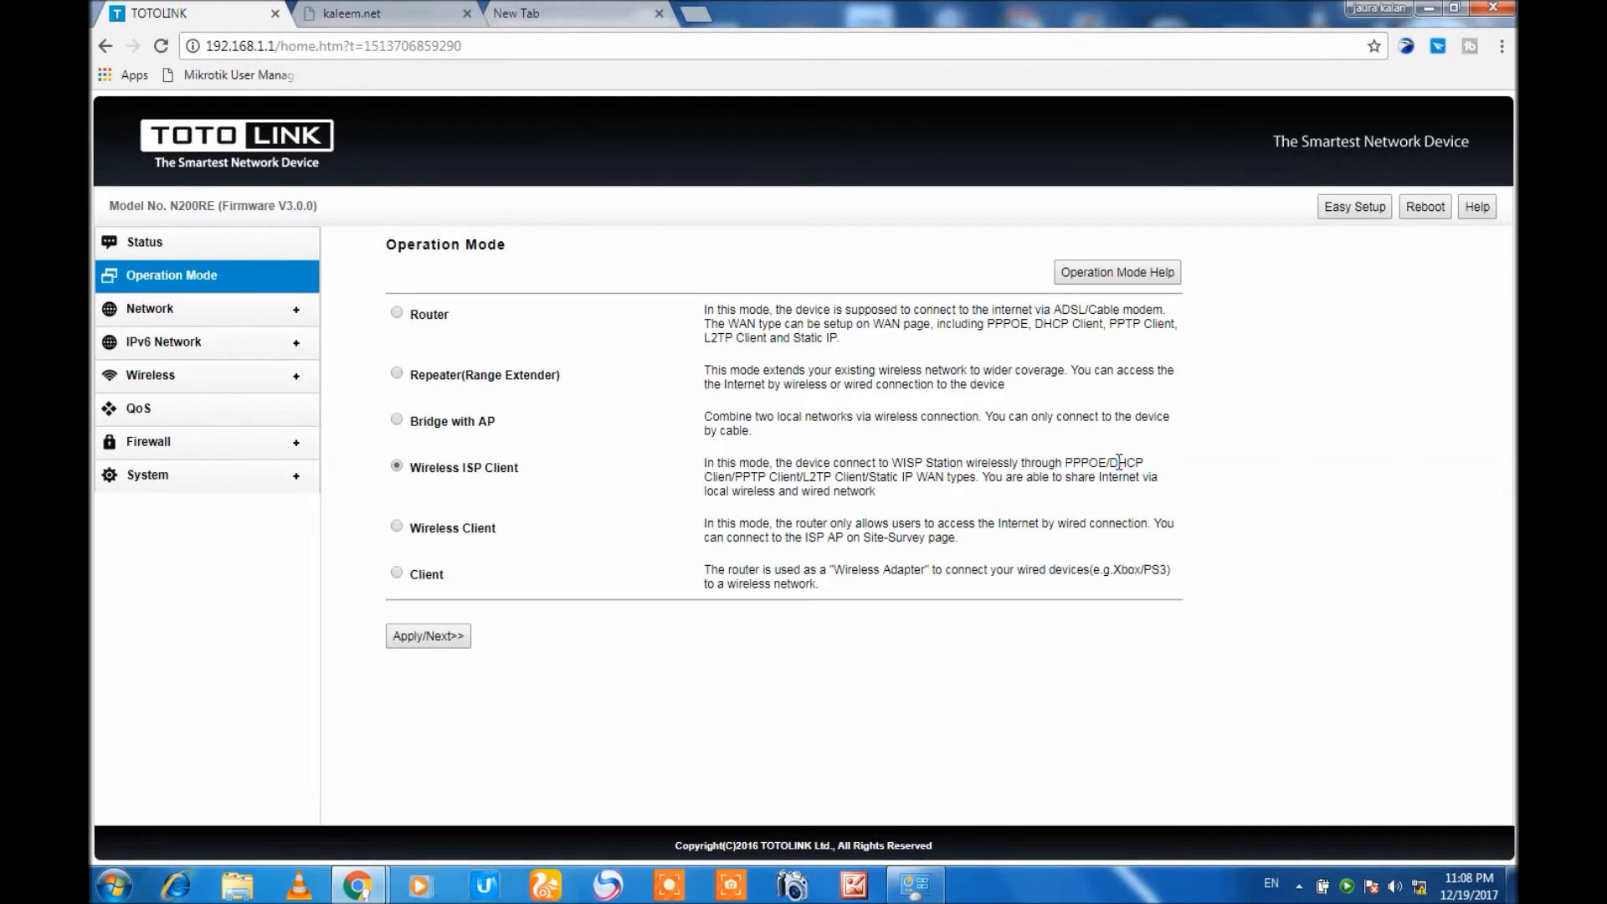
Switch to the kaleem.net browser tab and reload it to reach the customer login page.
left_click(379, 10)
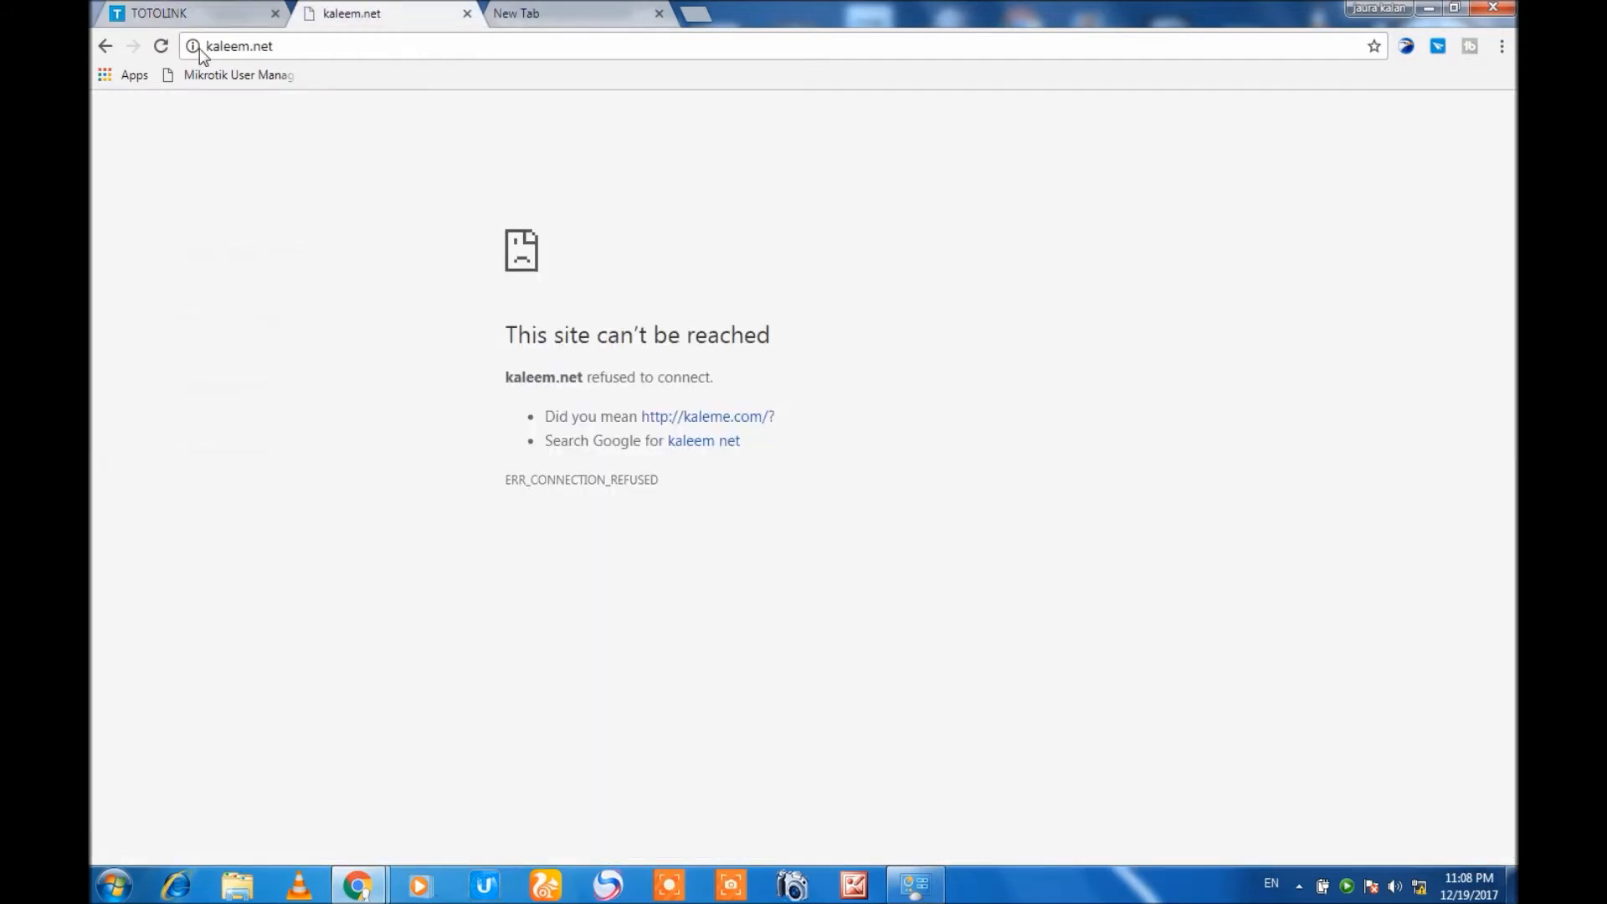
left_click(162, 47)
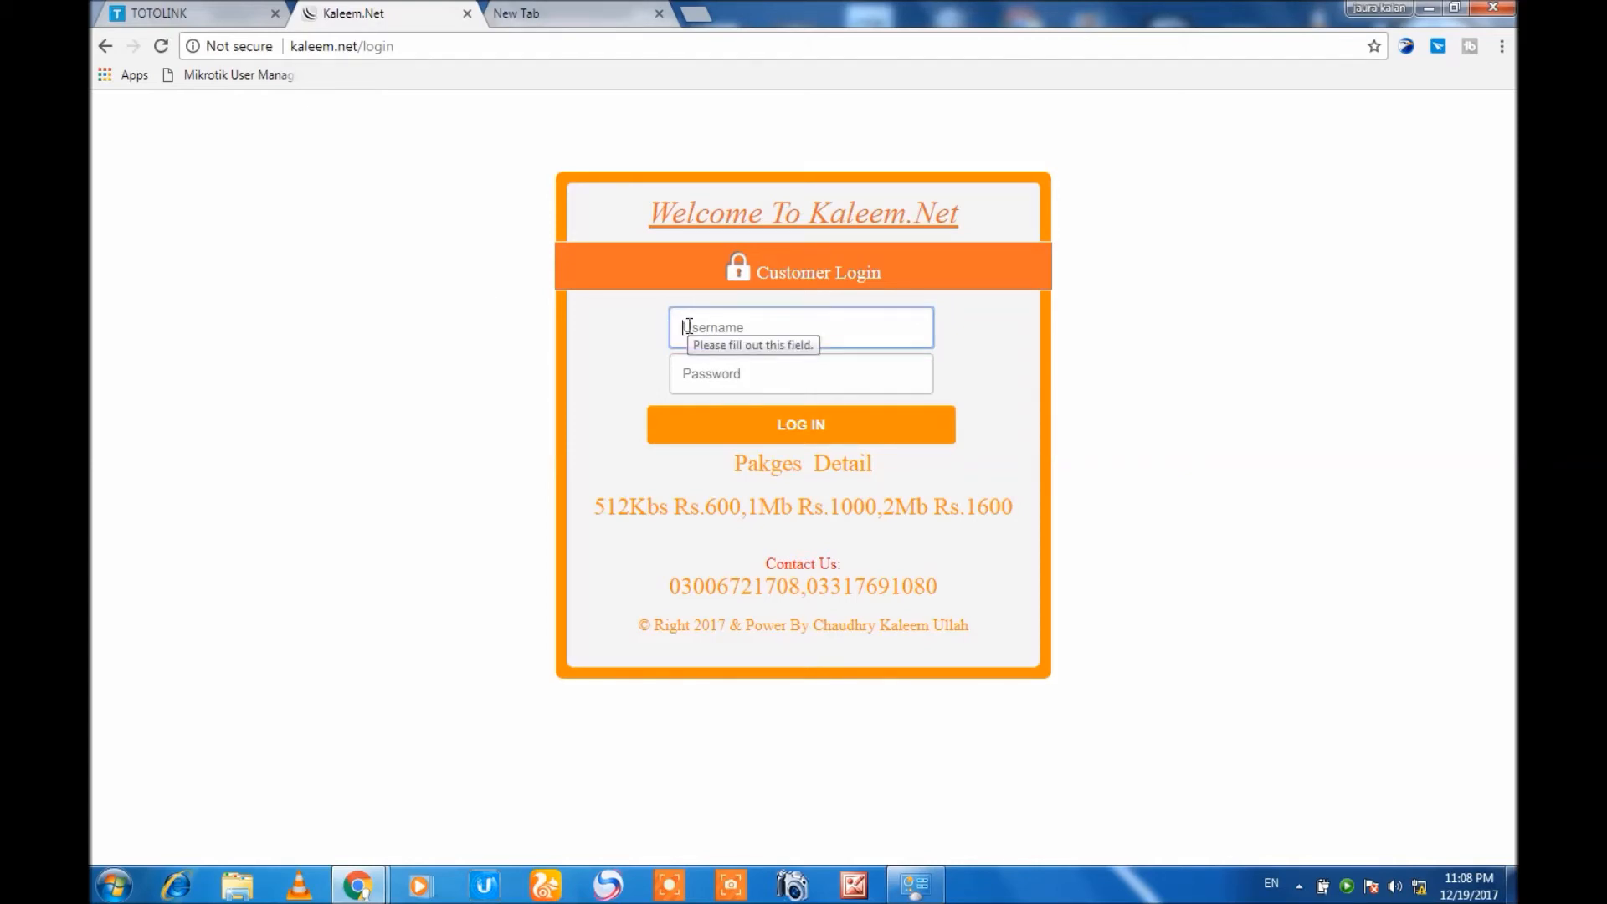
Fill in the customer login form with the username admin and the account password.
type("admin")
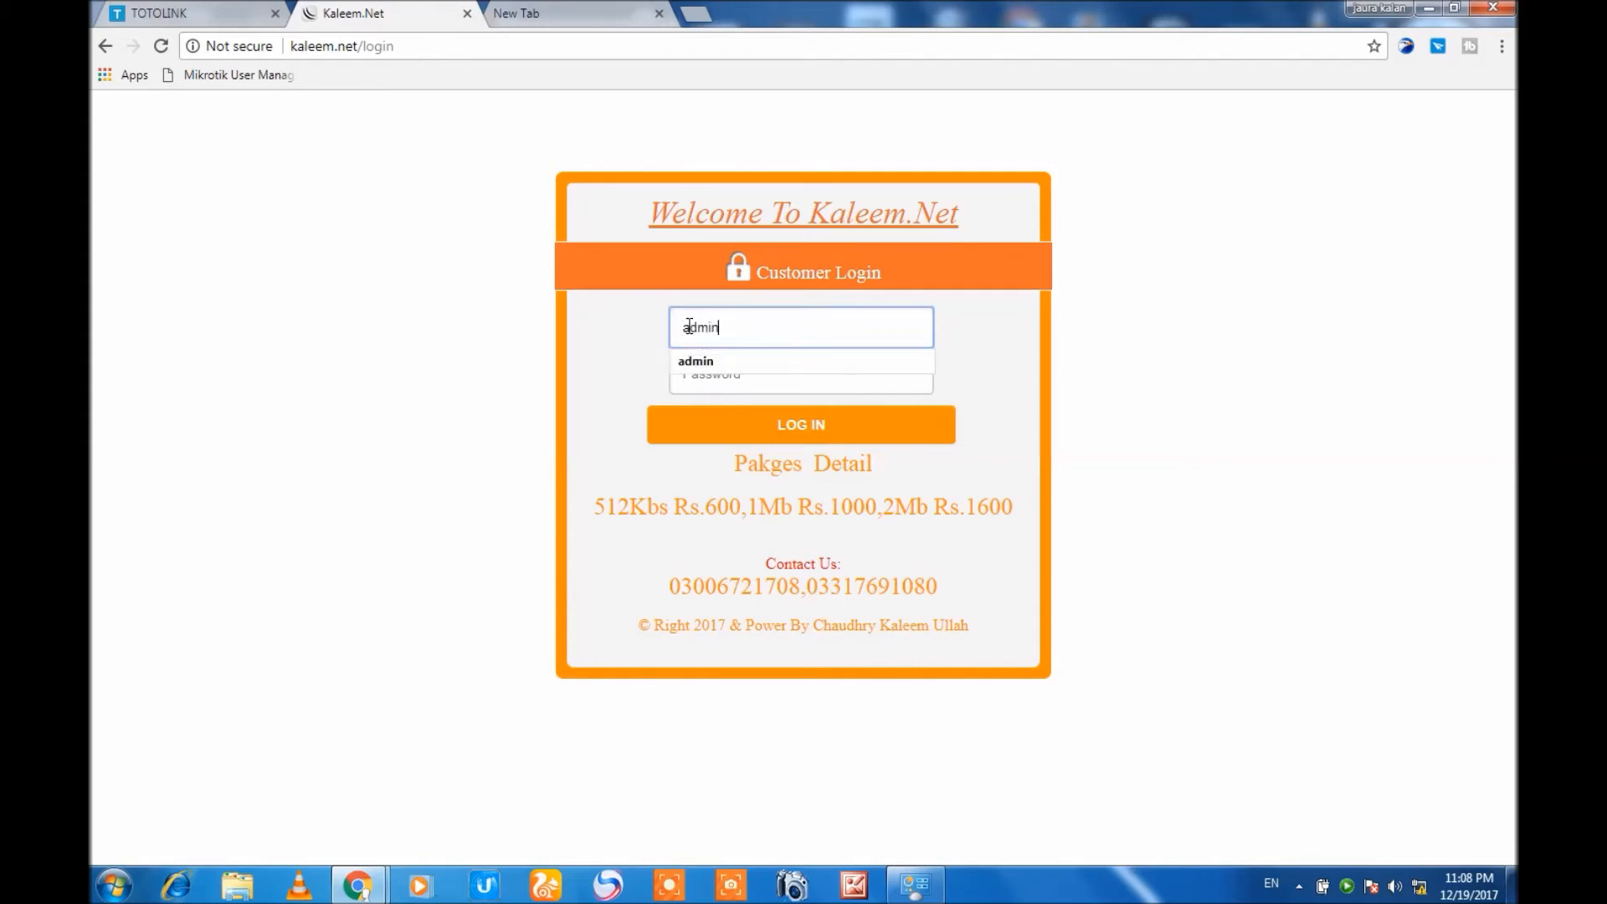
left_click(700, 362)
left_click(698, 381)
type("12345")
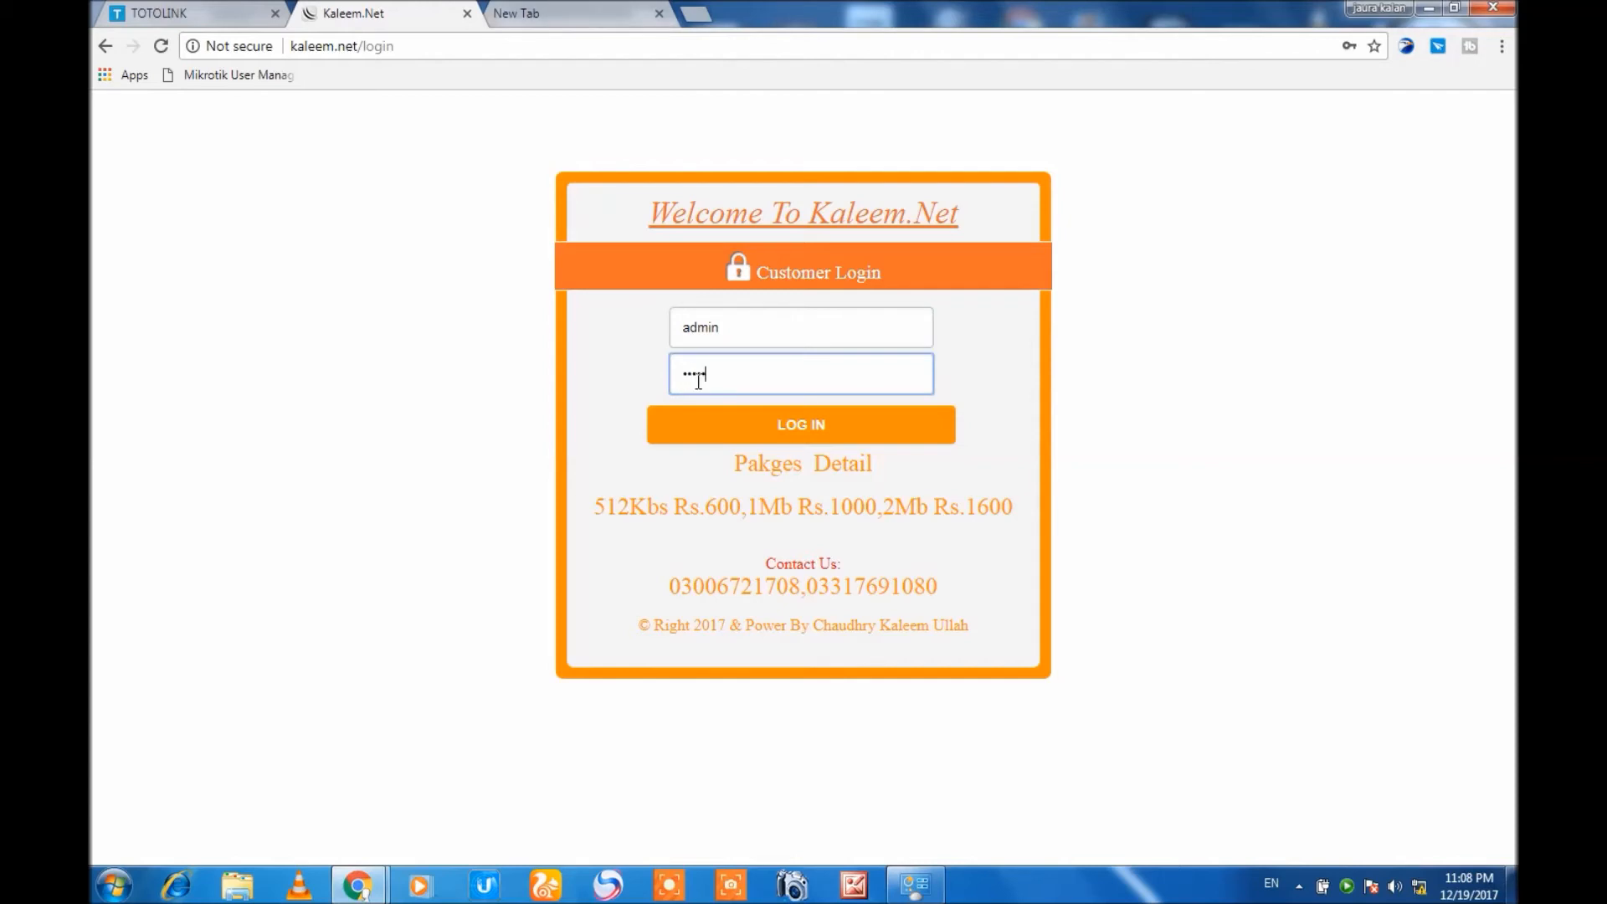
type("6")
In the router's WAN settings, set the WAN type to PPPoE/Dual WAN Access PPPoE and apply it with the stored credentials.
left_click(224, 10)
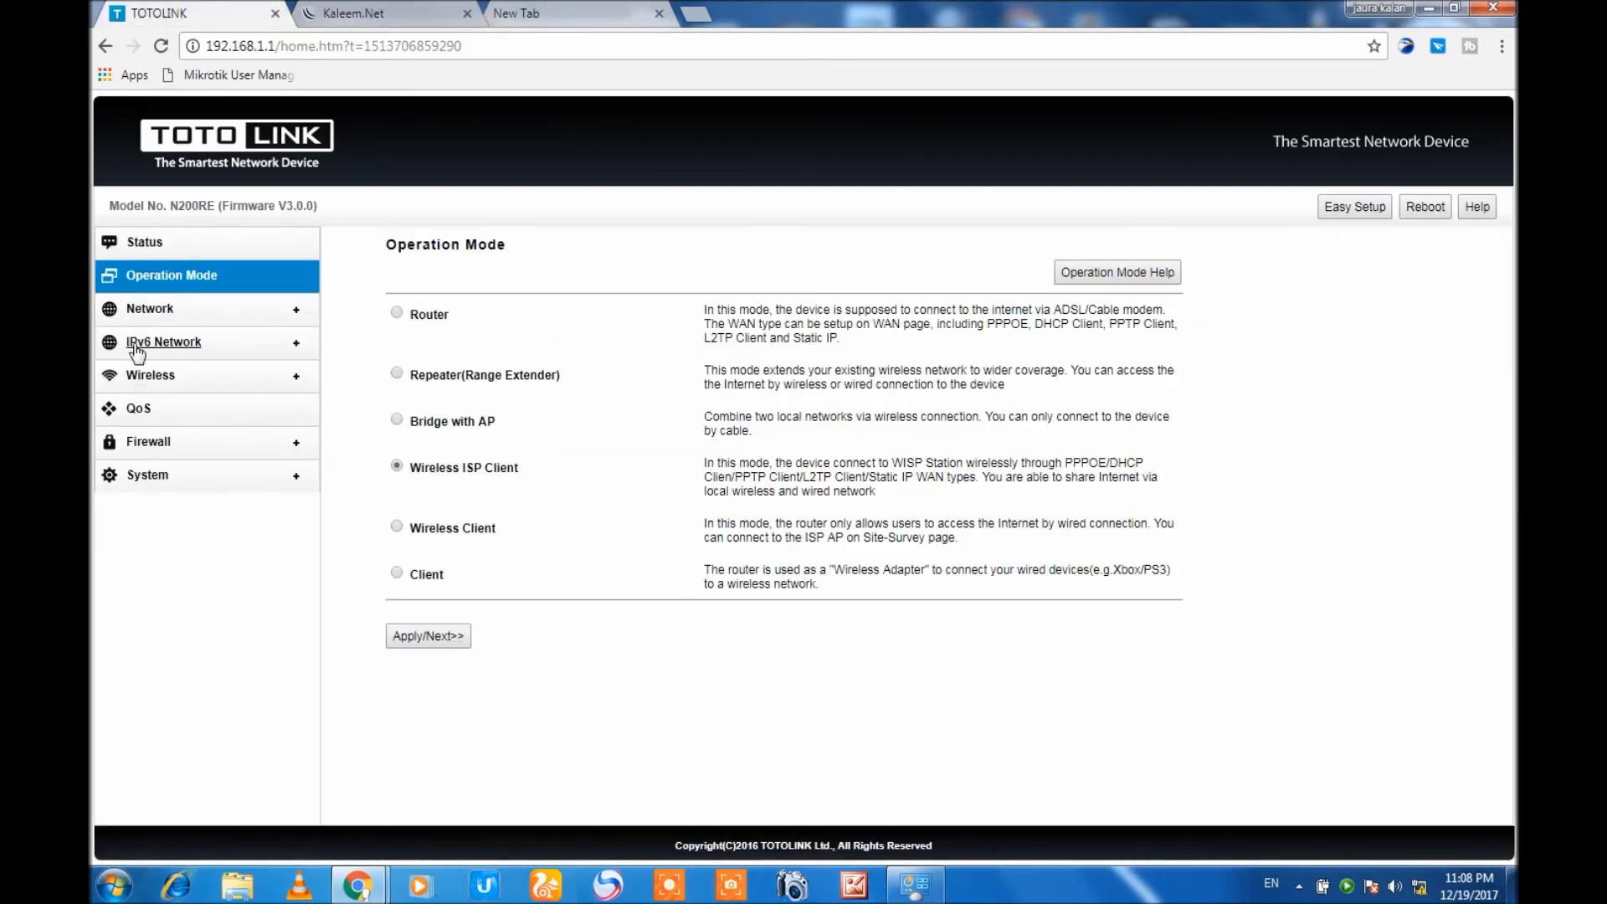
left_click(134, 312)
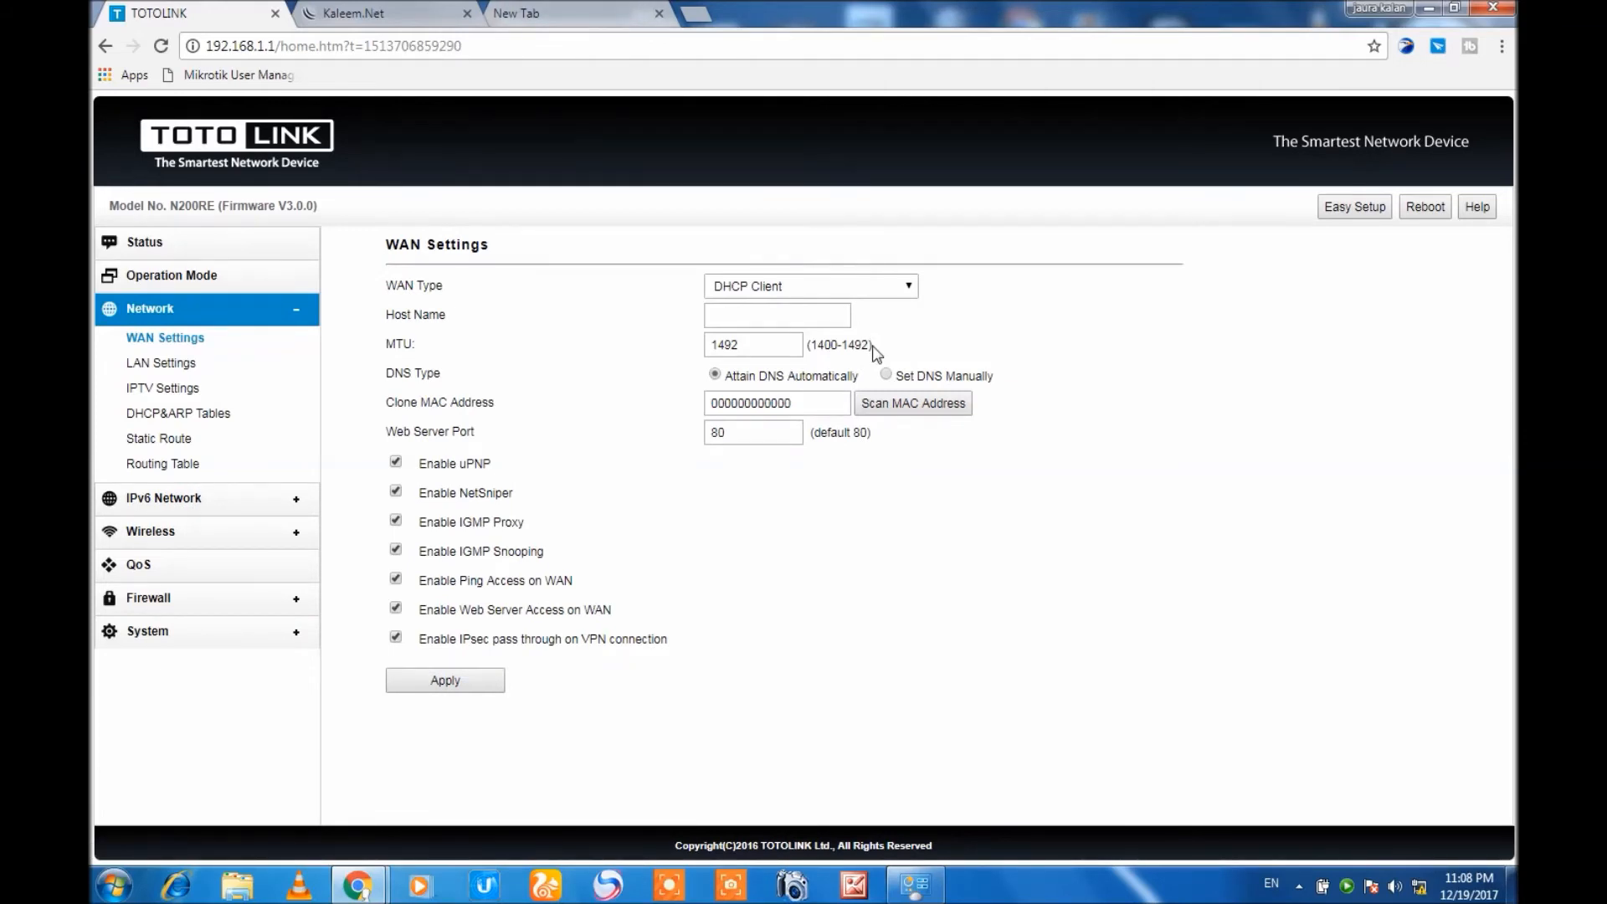
left_click(903, 288)
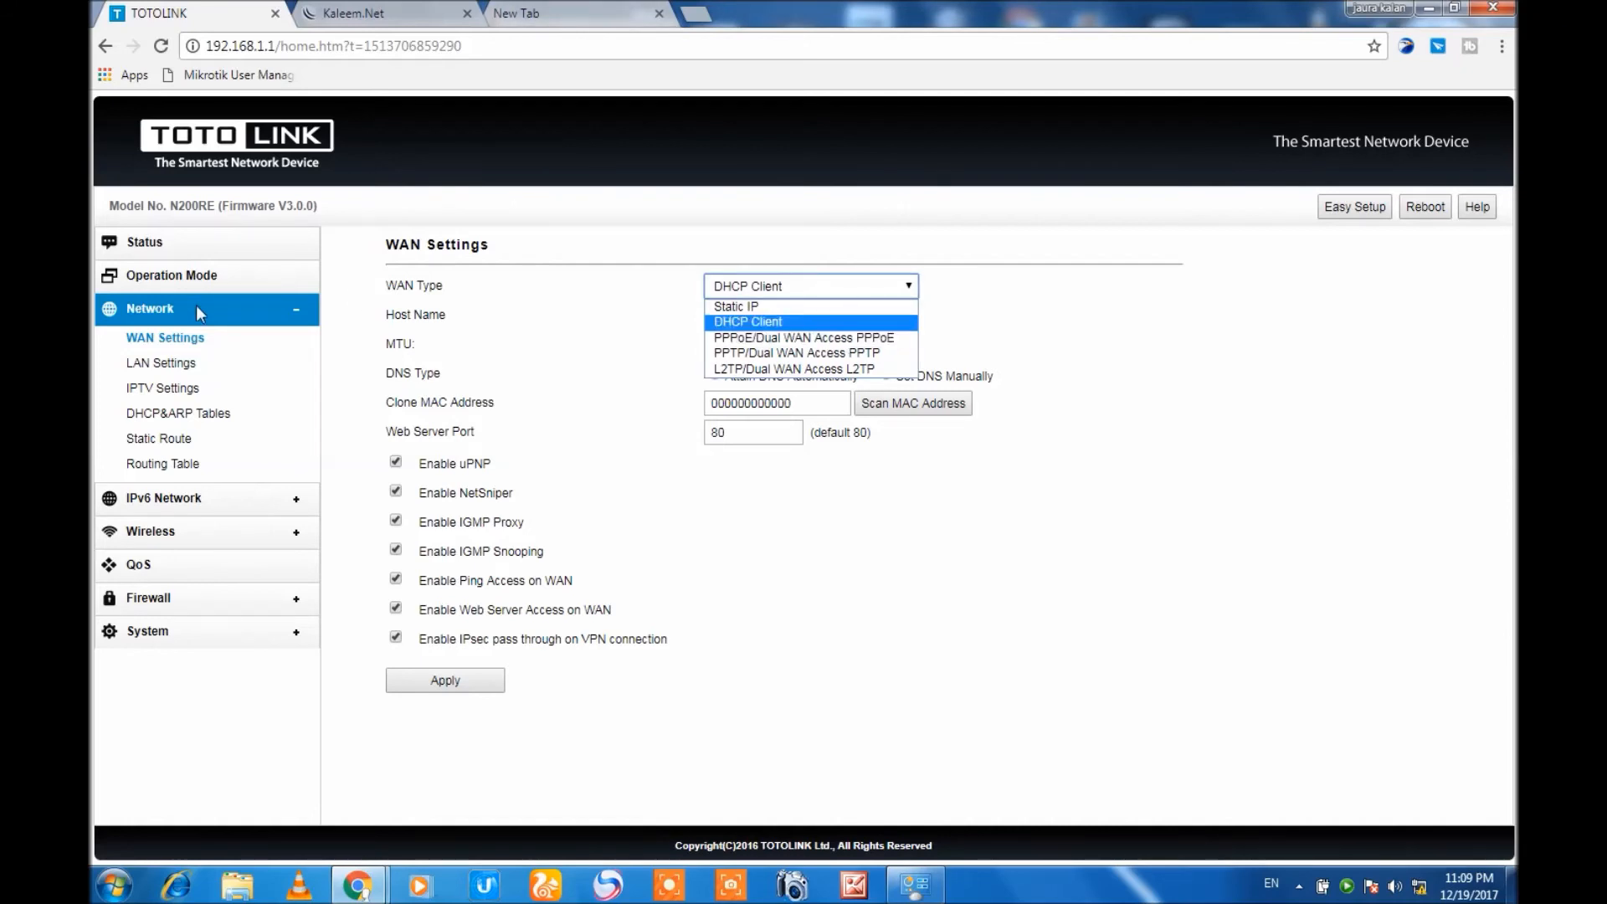
left_click(795, 339)
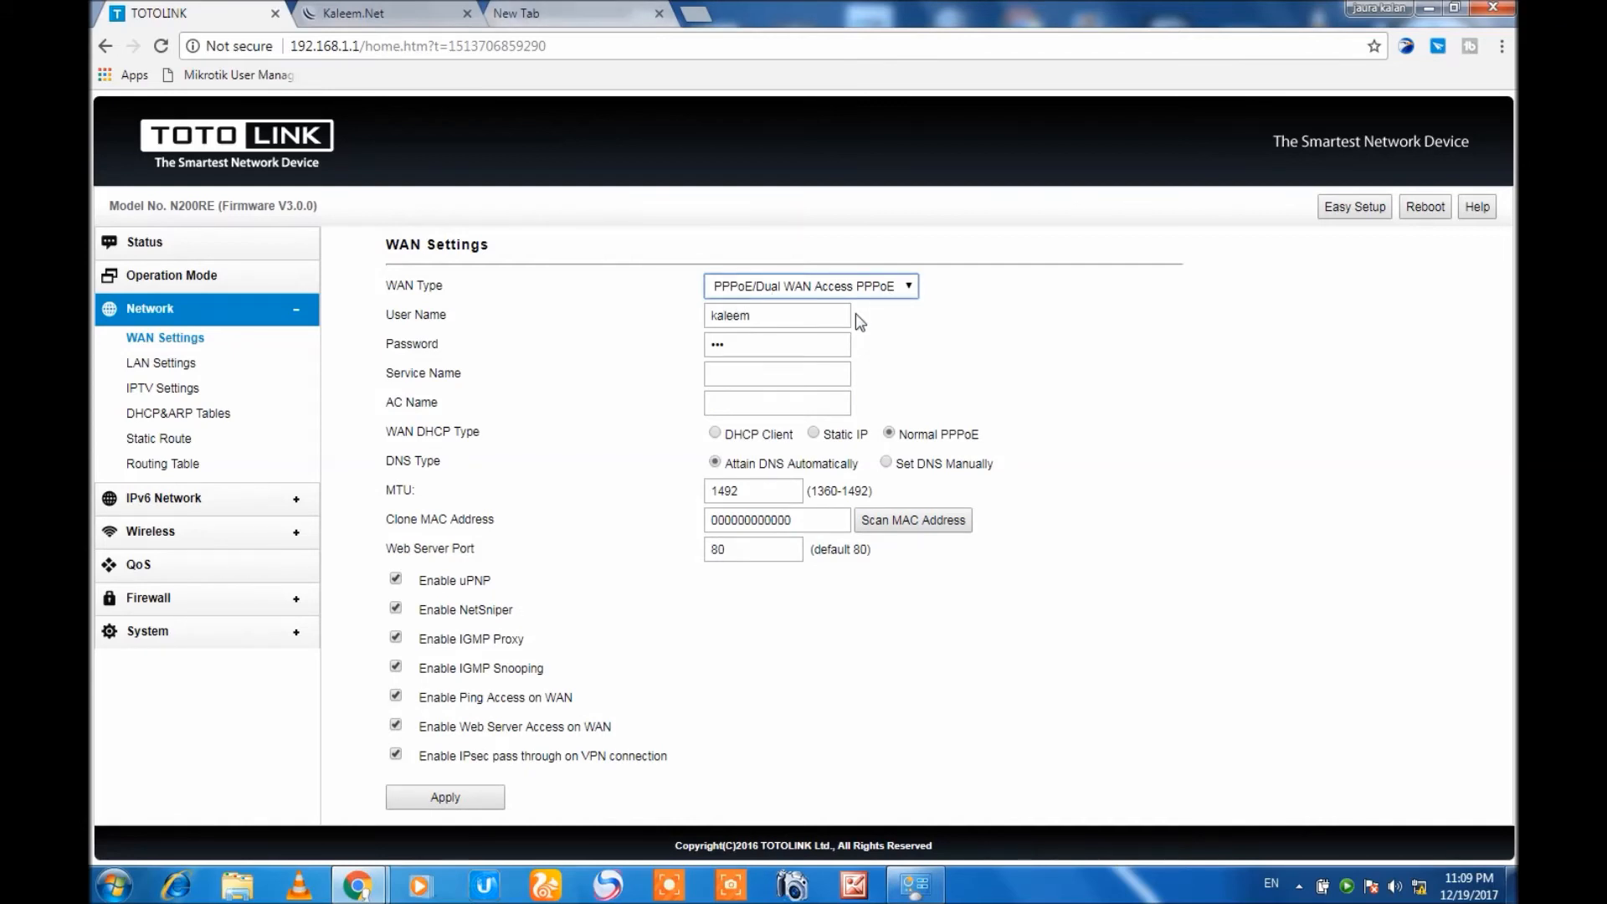
left_click_drag(763, 318, 676, 327)
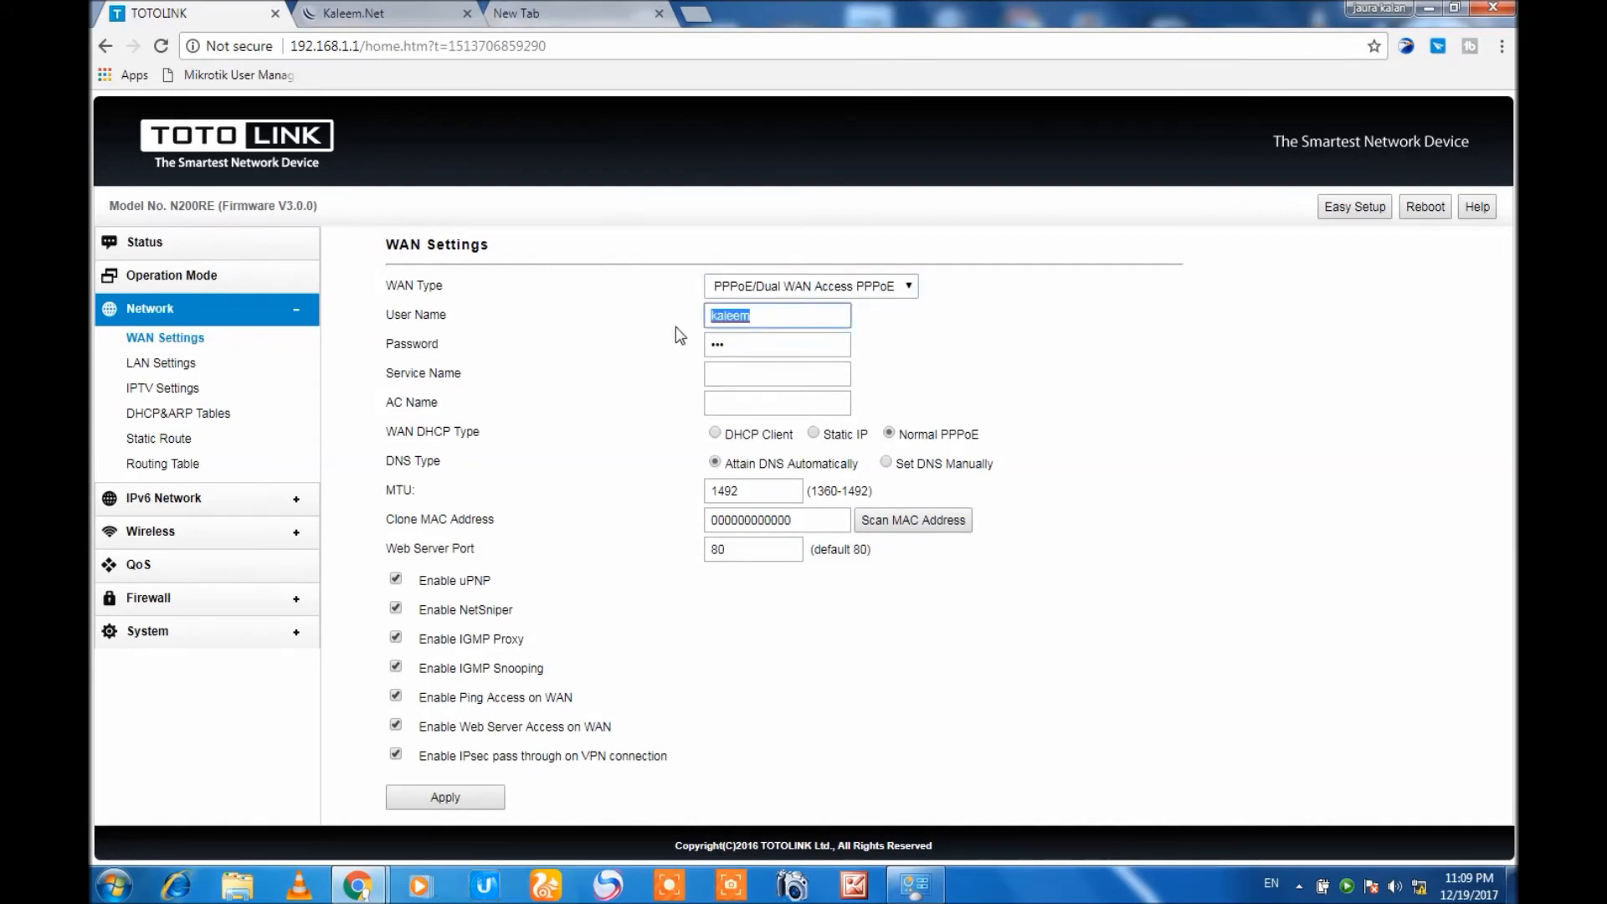
key("Tab")
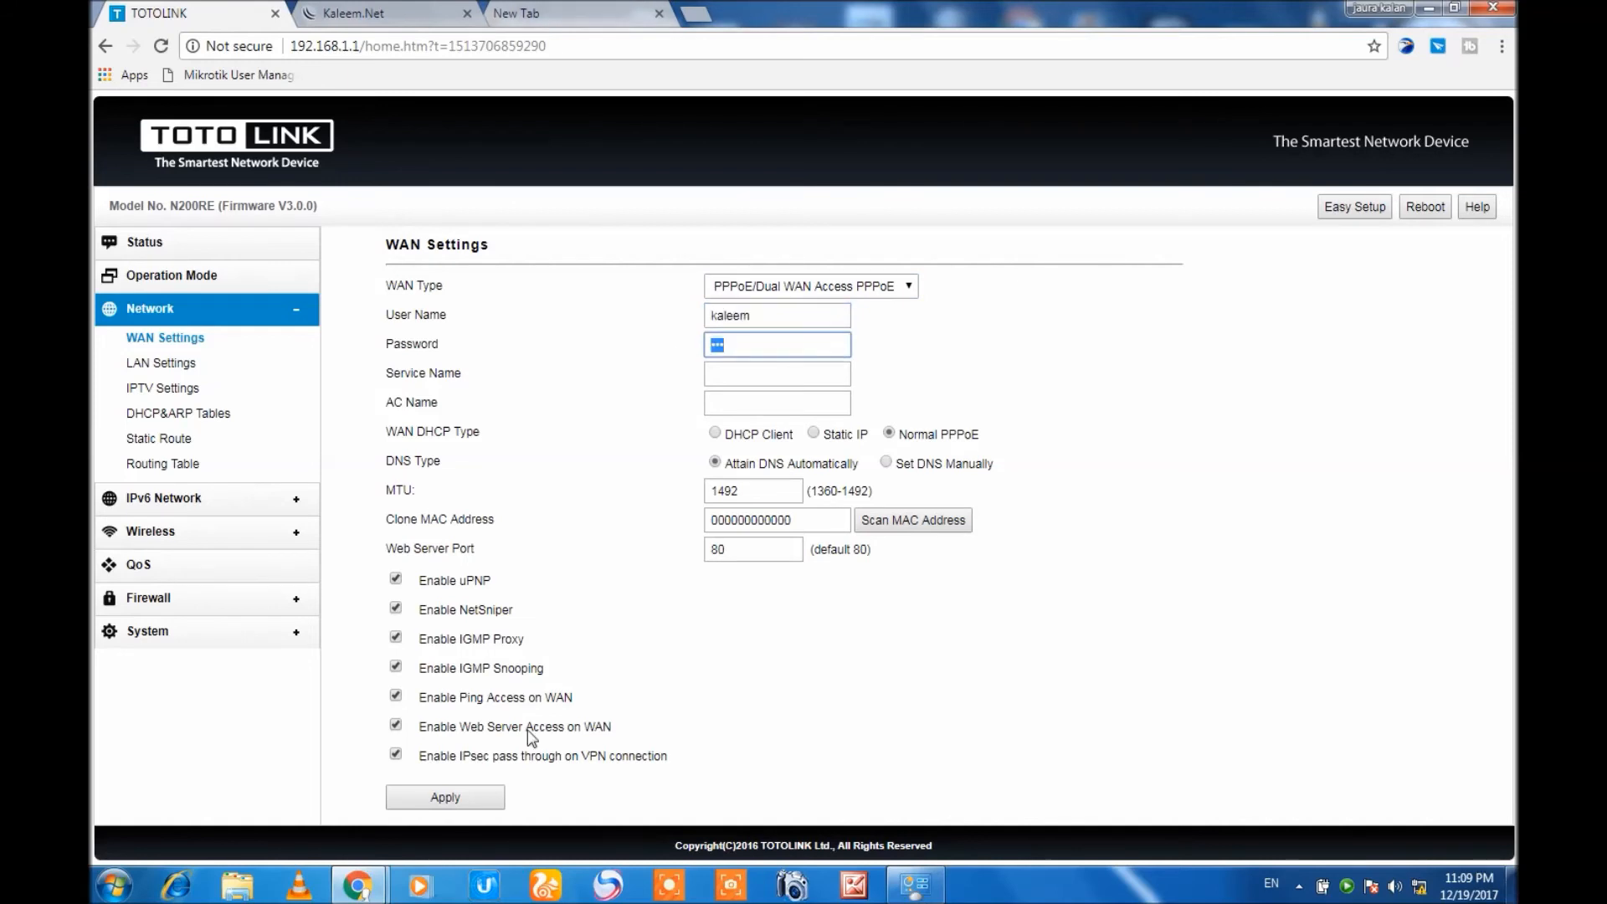
left_click(484, 796)
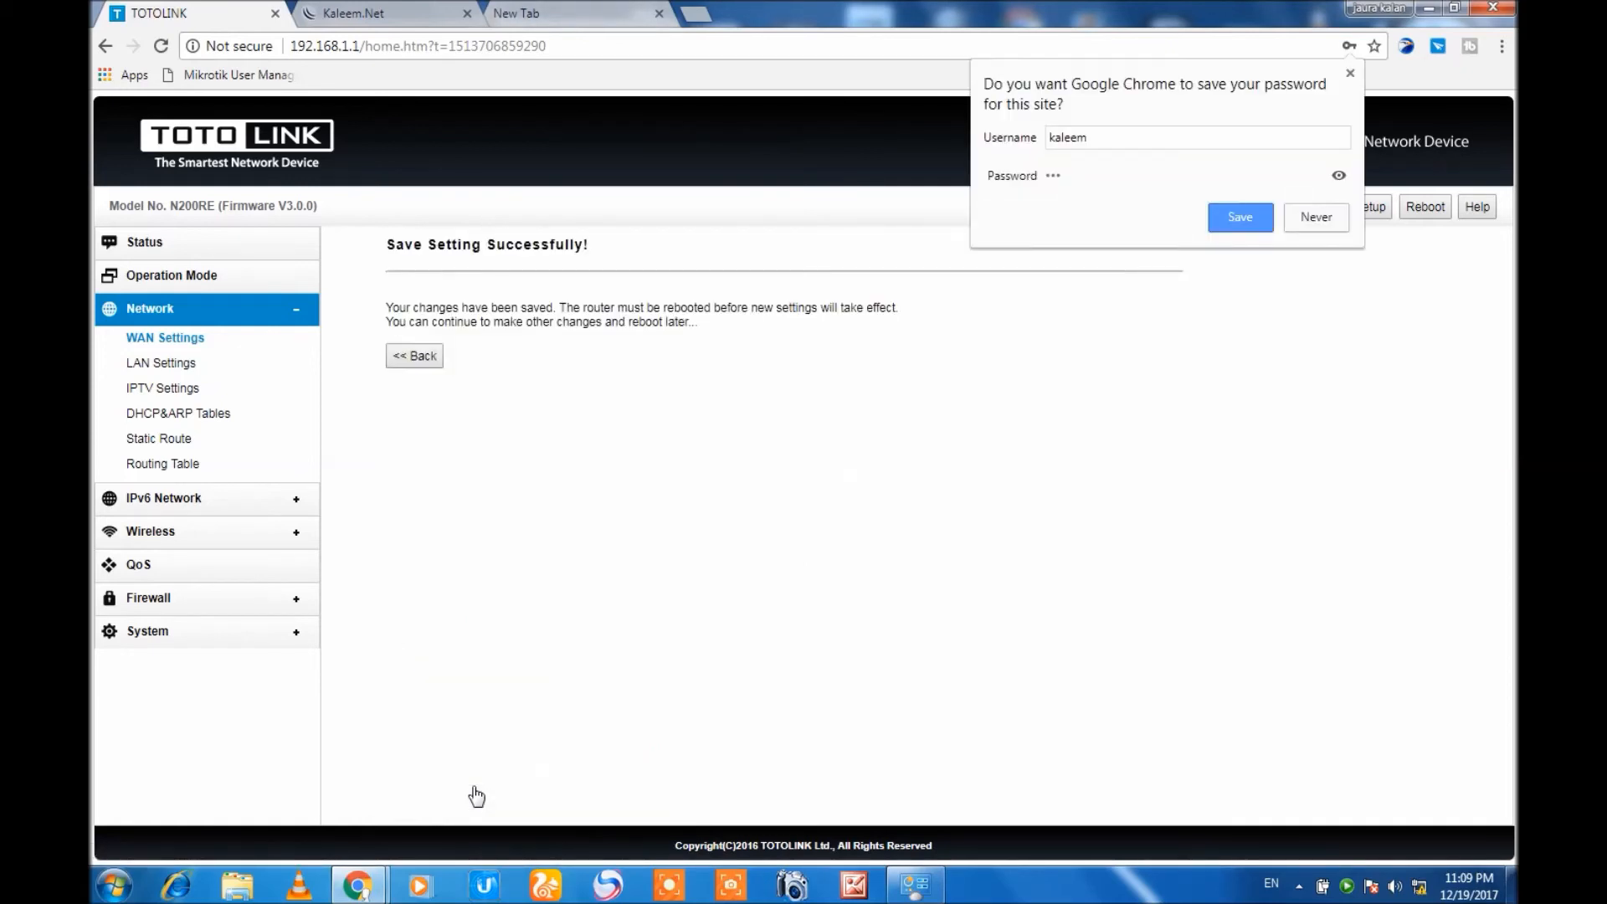
Go back to the WAN settings and reboot the router so the changes take effect.
left_click(417, 358)
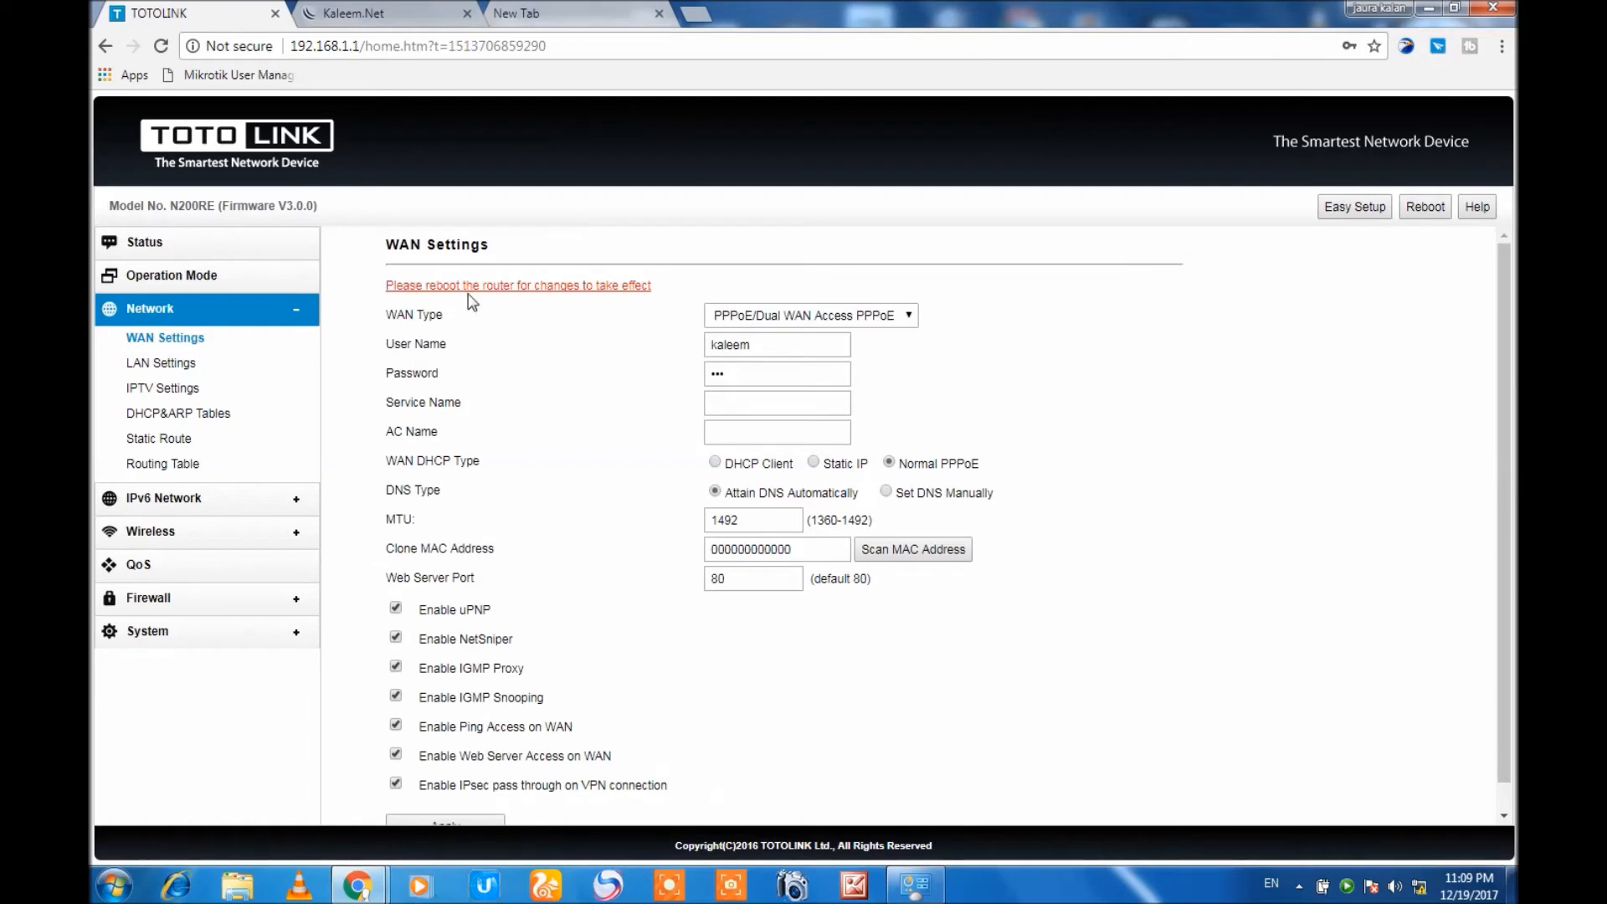
left_click(468, 287)
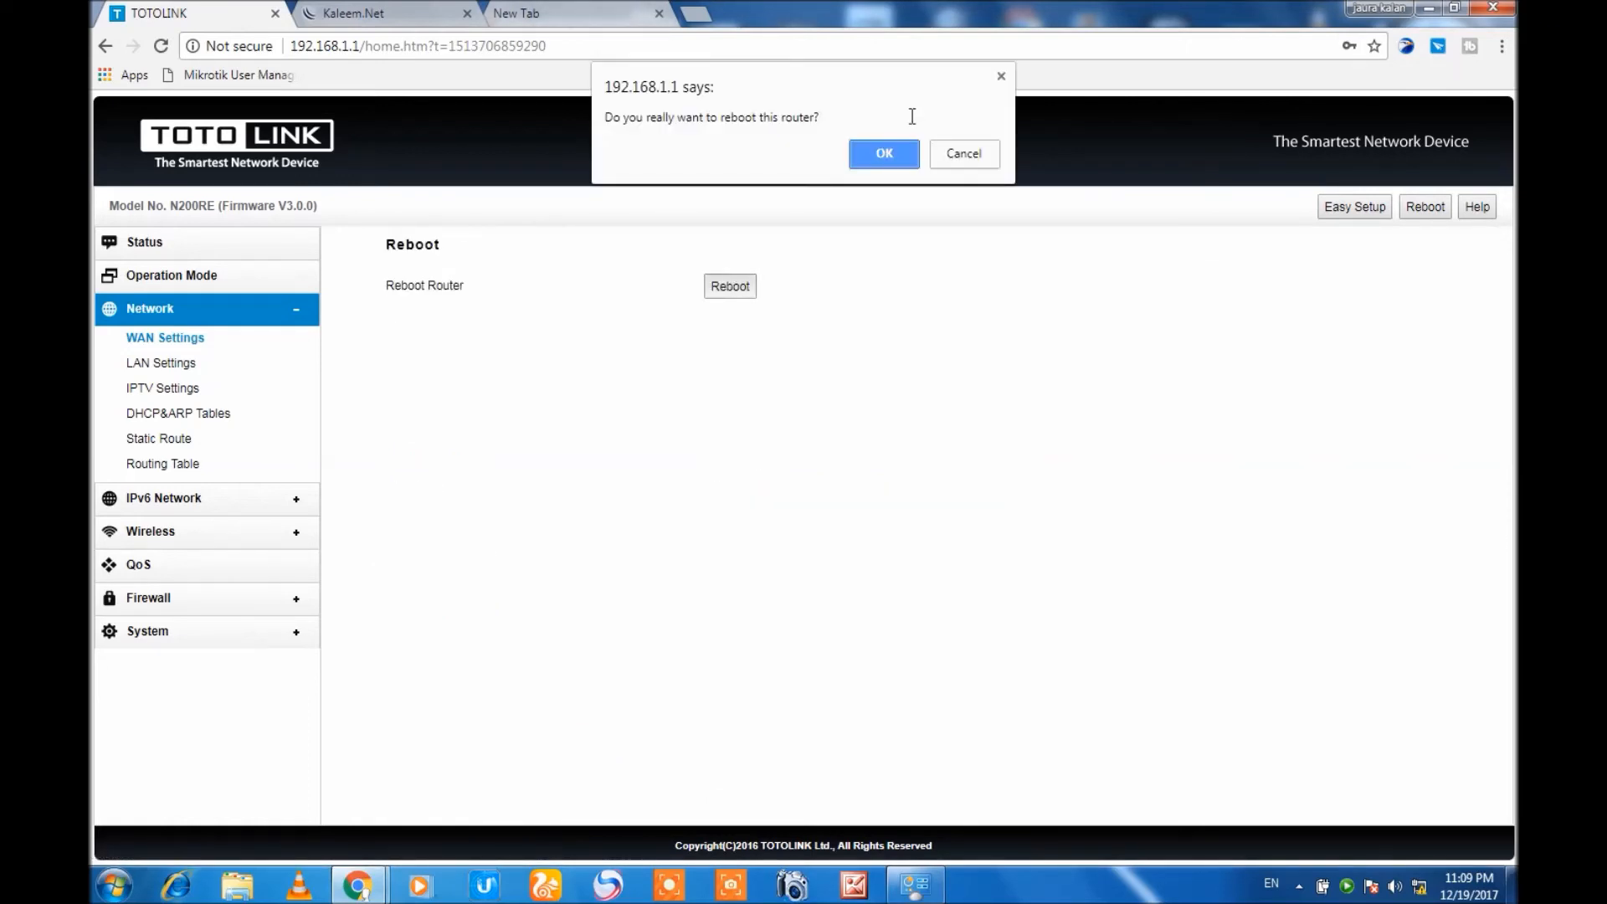
left_click(895, 150)
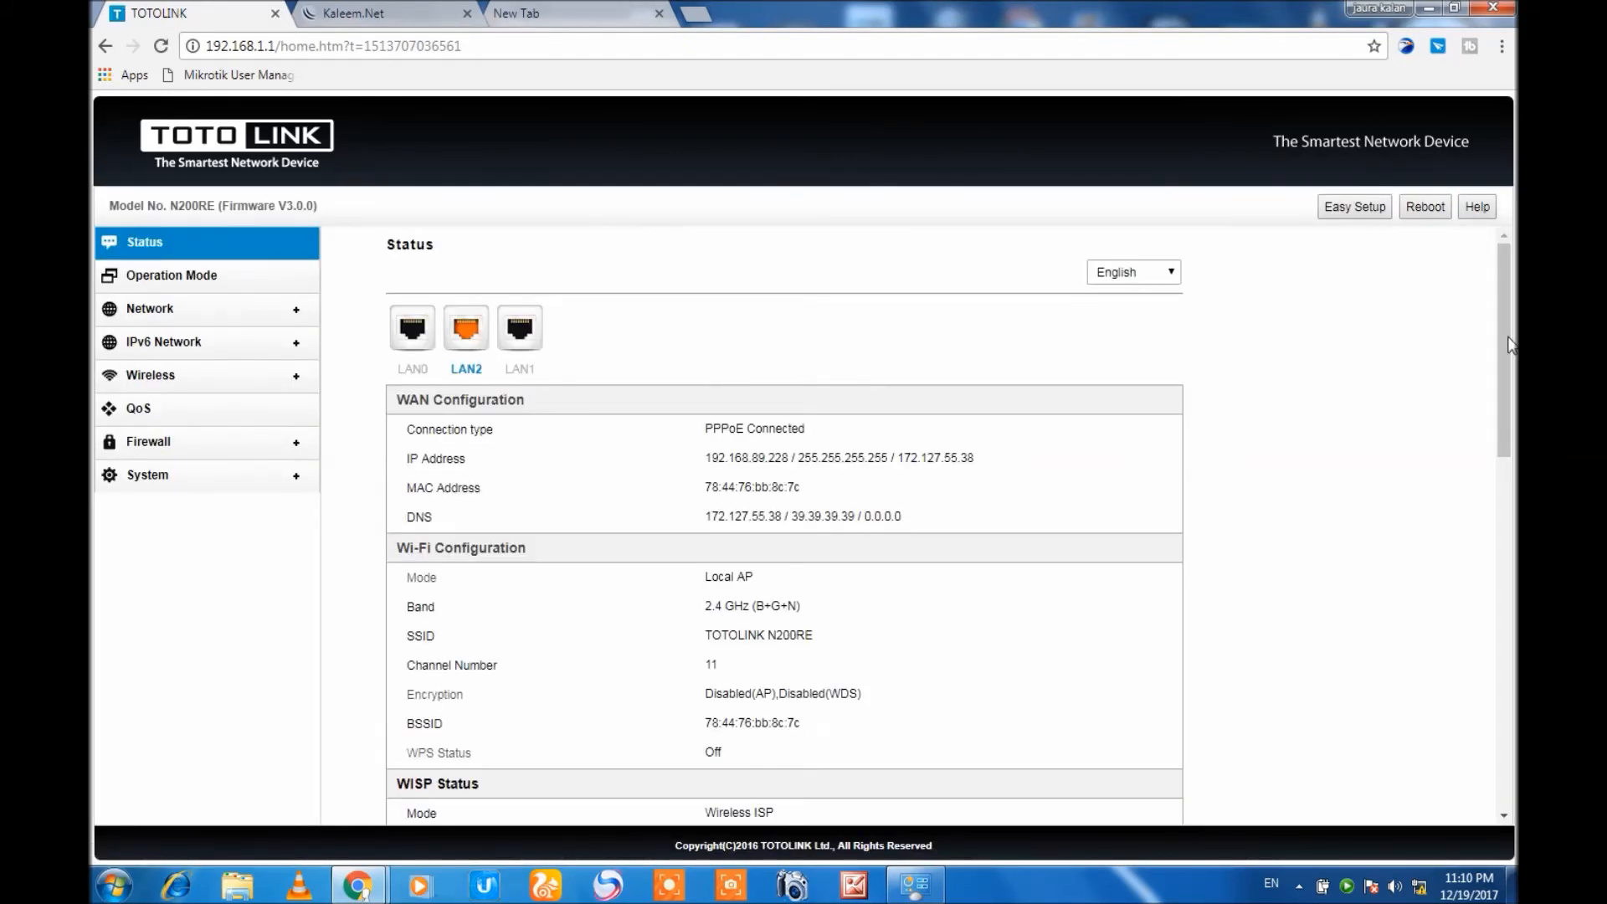
Review the WAN, Wi-Fi, WISP, LAN and system details on the router's status page.
left_click_drag(1504, 344, 1504, 511)
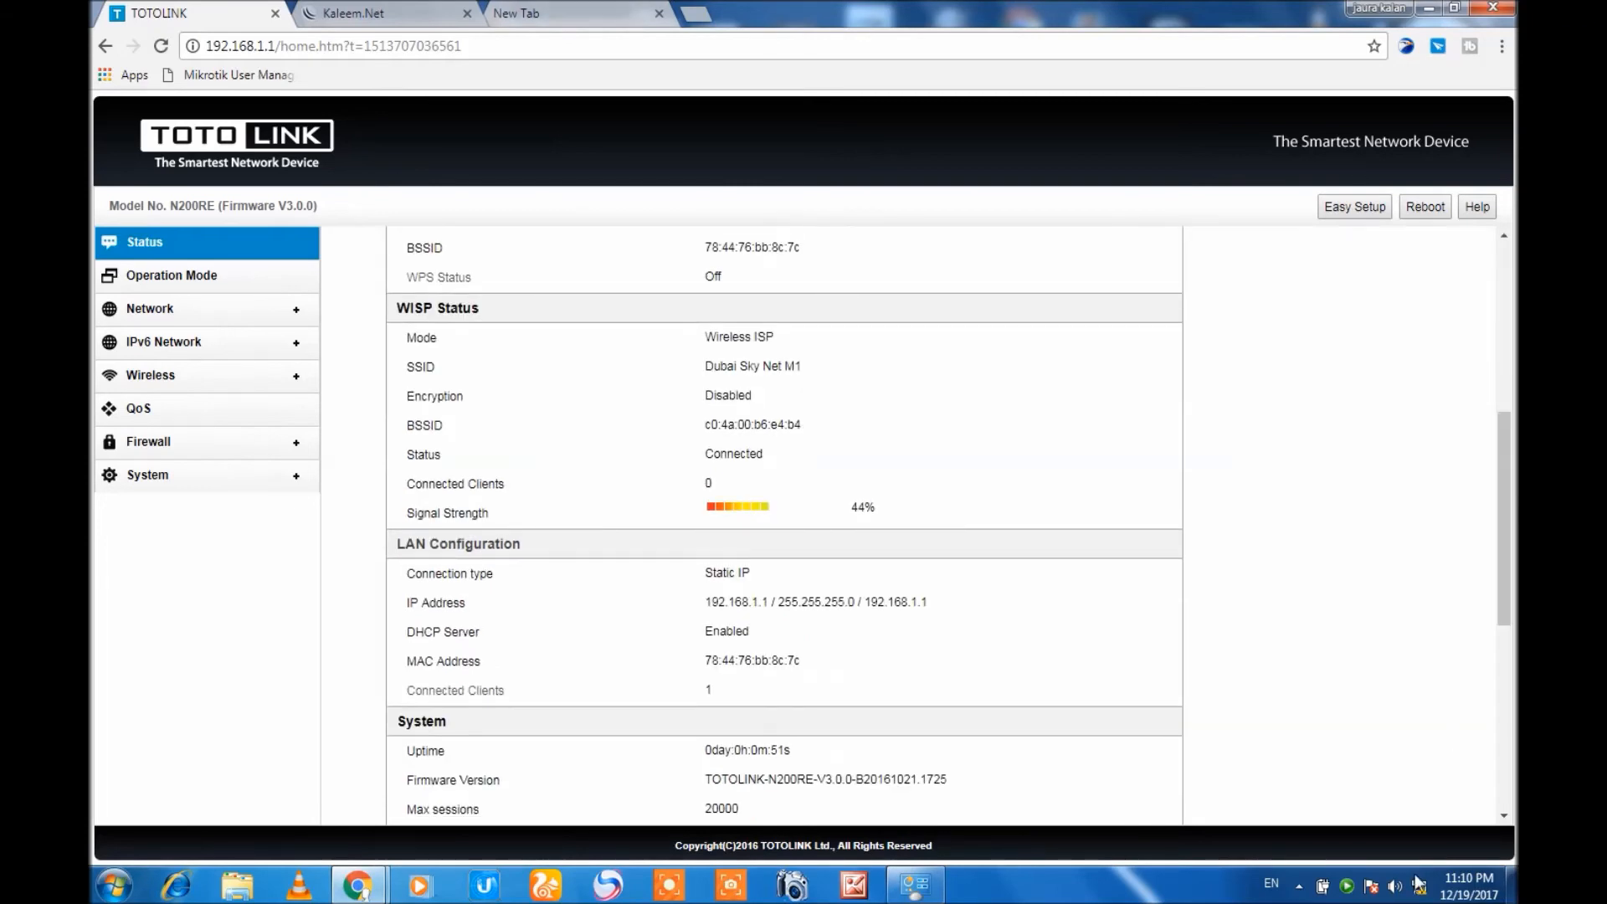
left_click_drag(1503, 603, 1513, 527)
scroll(1513, 528, "up", 1)
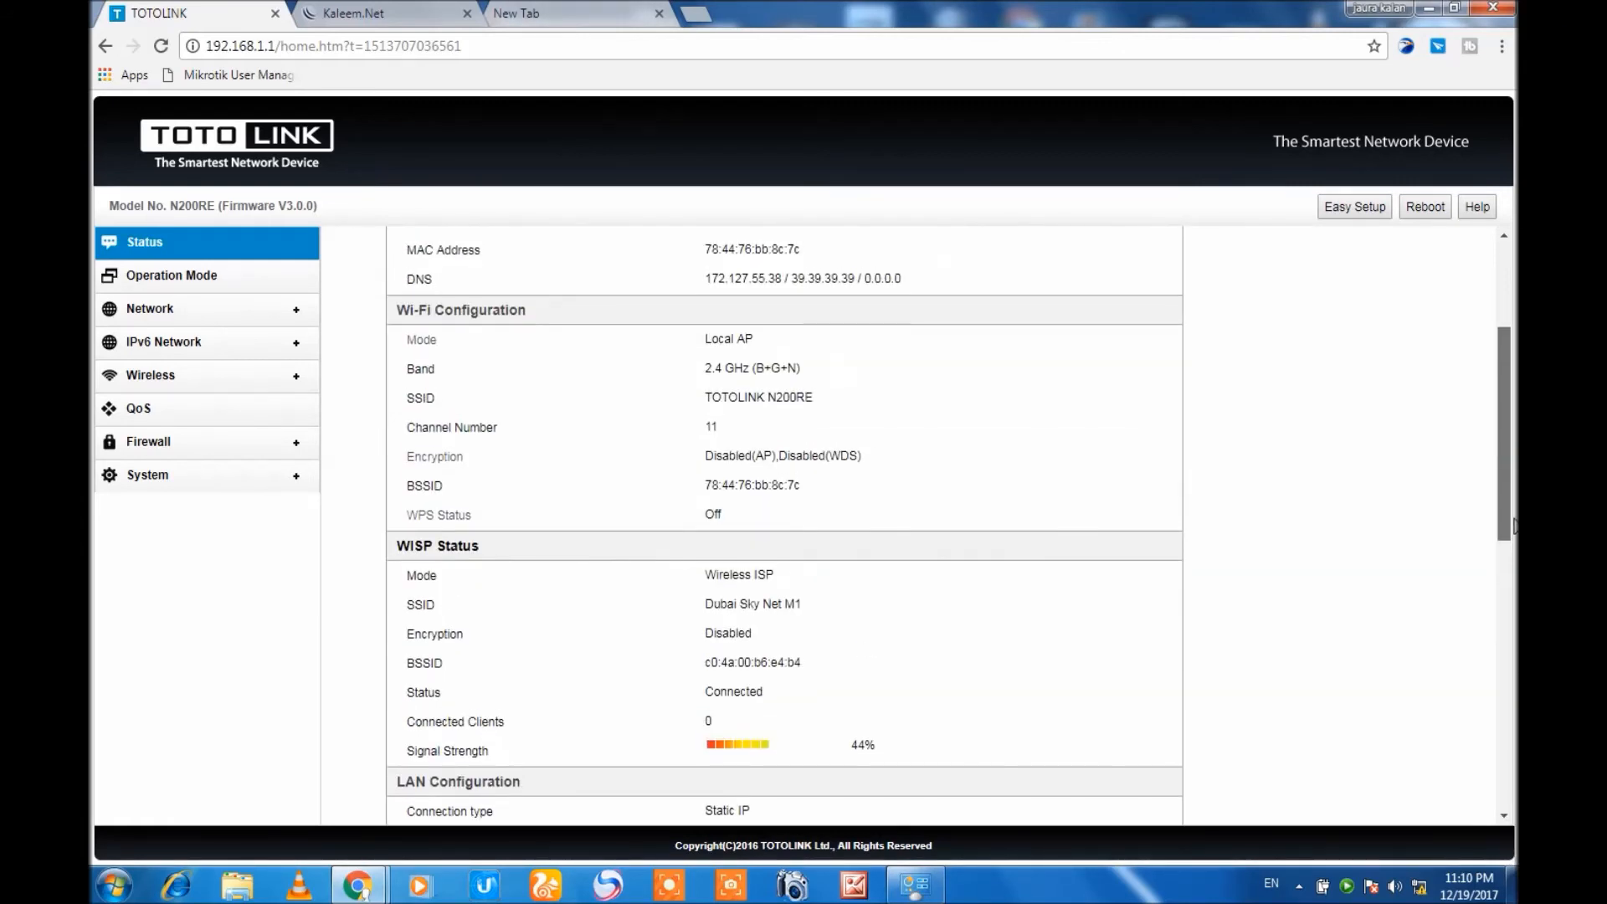
scroll(1513, 528, "up", 3)
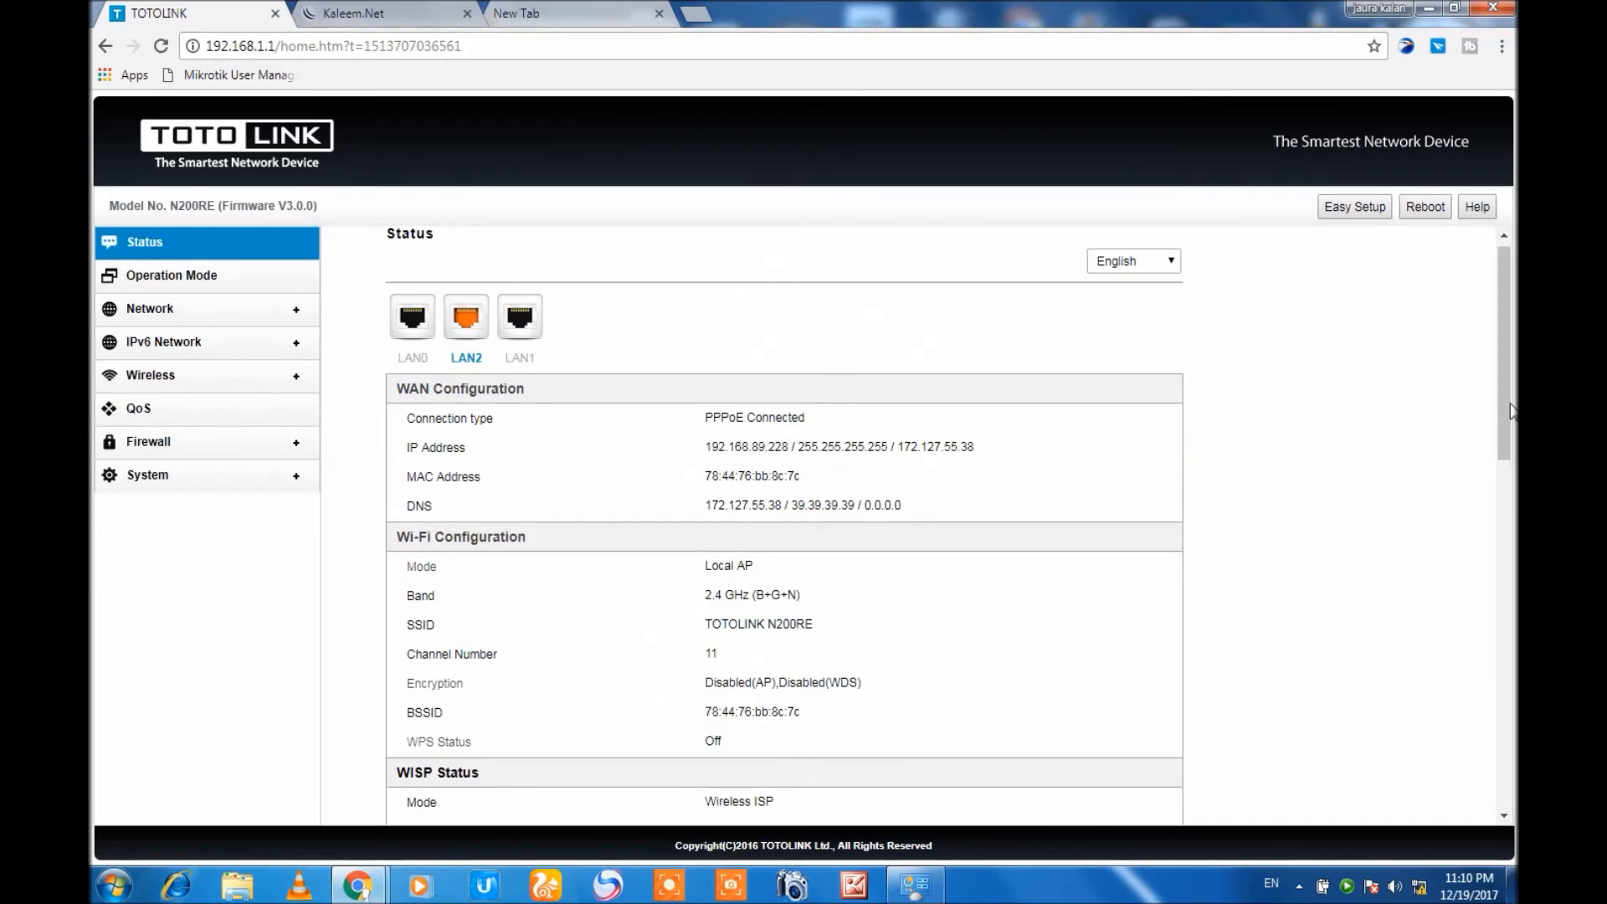
scroll(1498, 526, "down", 4)
left_click_drag(1498, 525, 1499, 642)
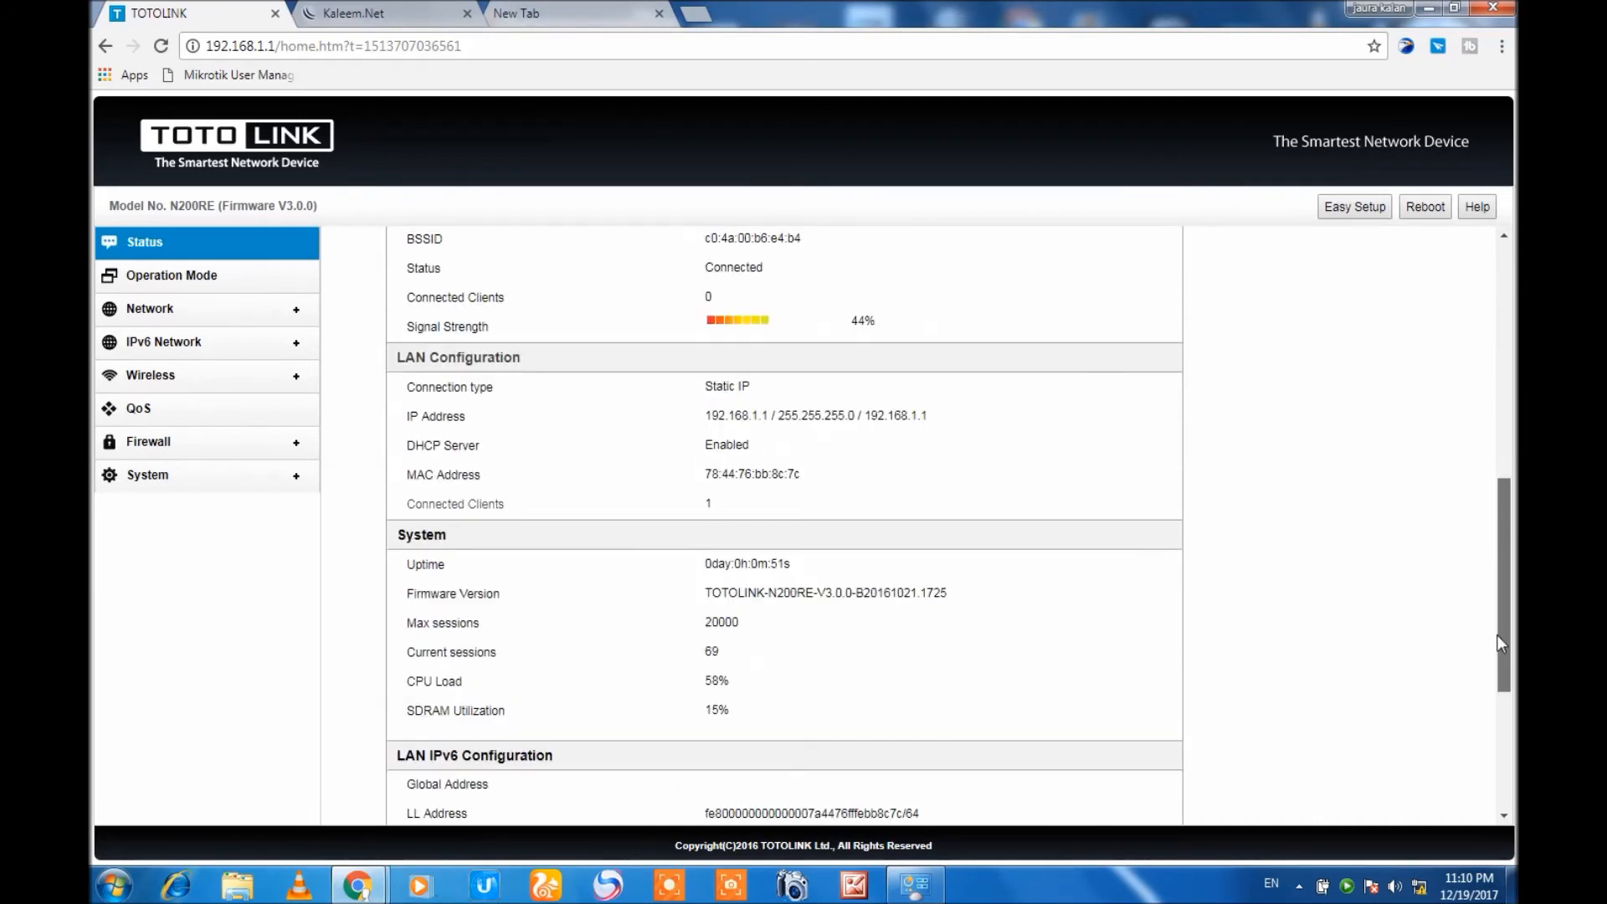
Check the operation mode and WAN settings, and examine the WAN connection type, IP address and DNS on the status page.
left_click(161, 273)
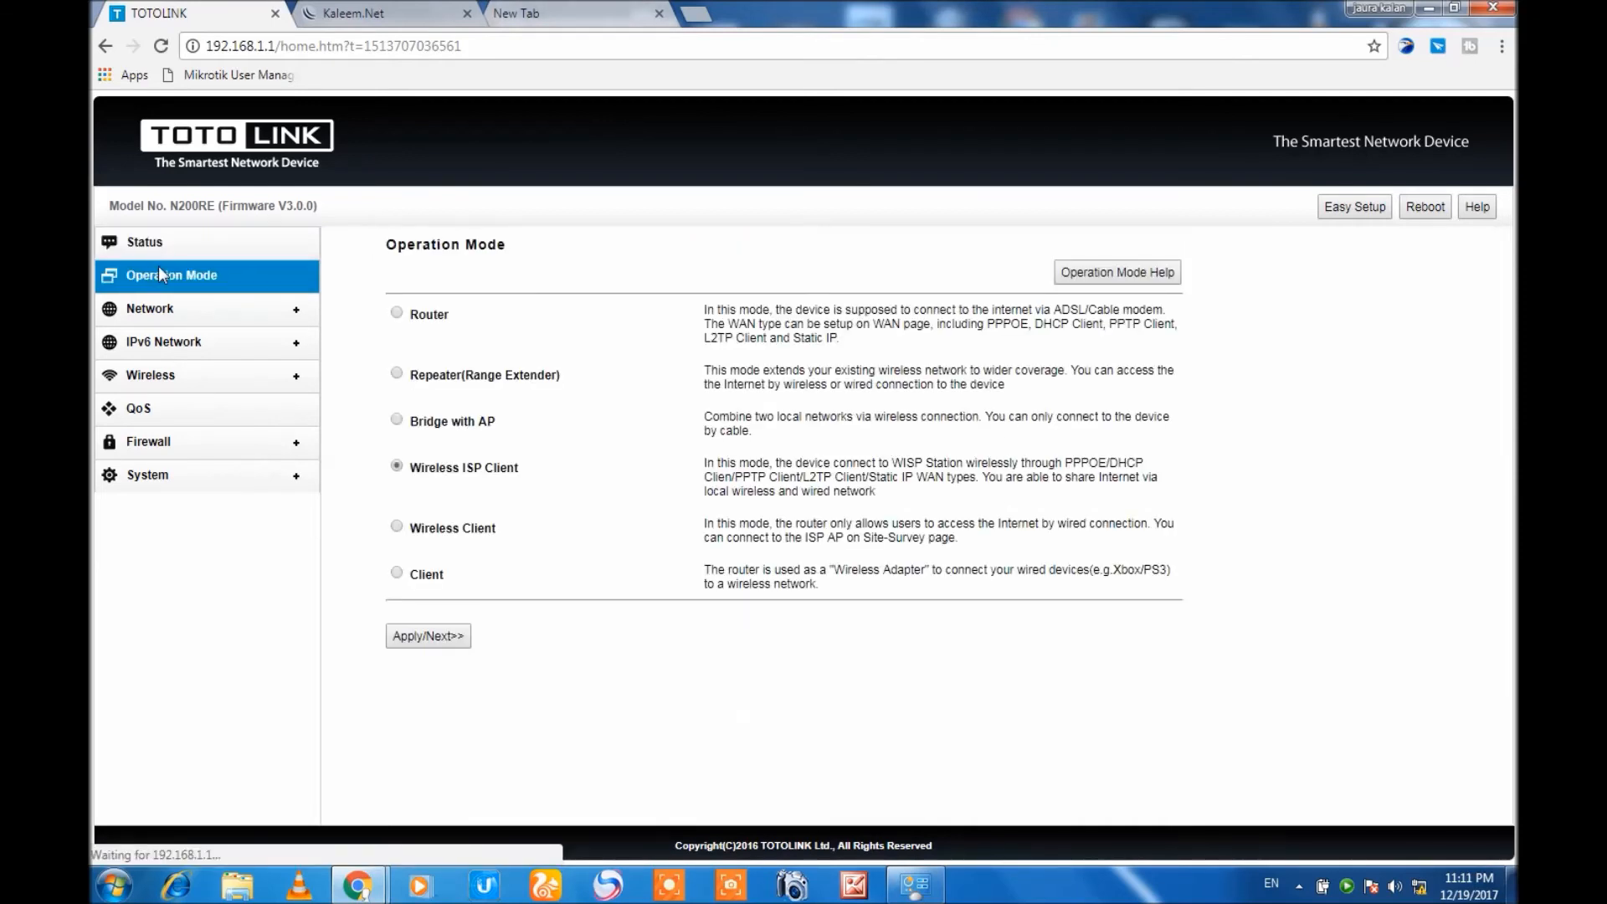
left_click(148, 309)
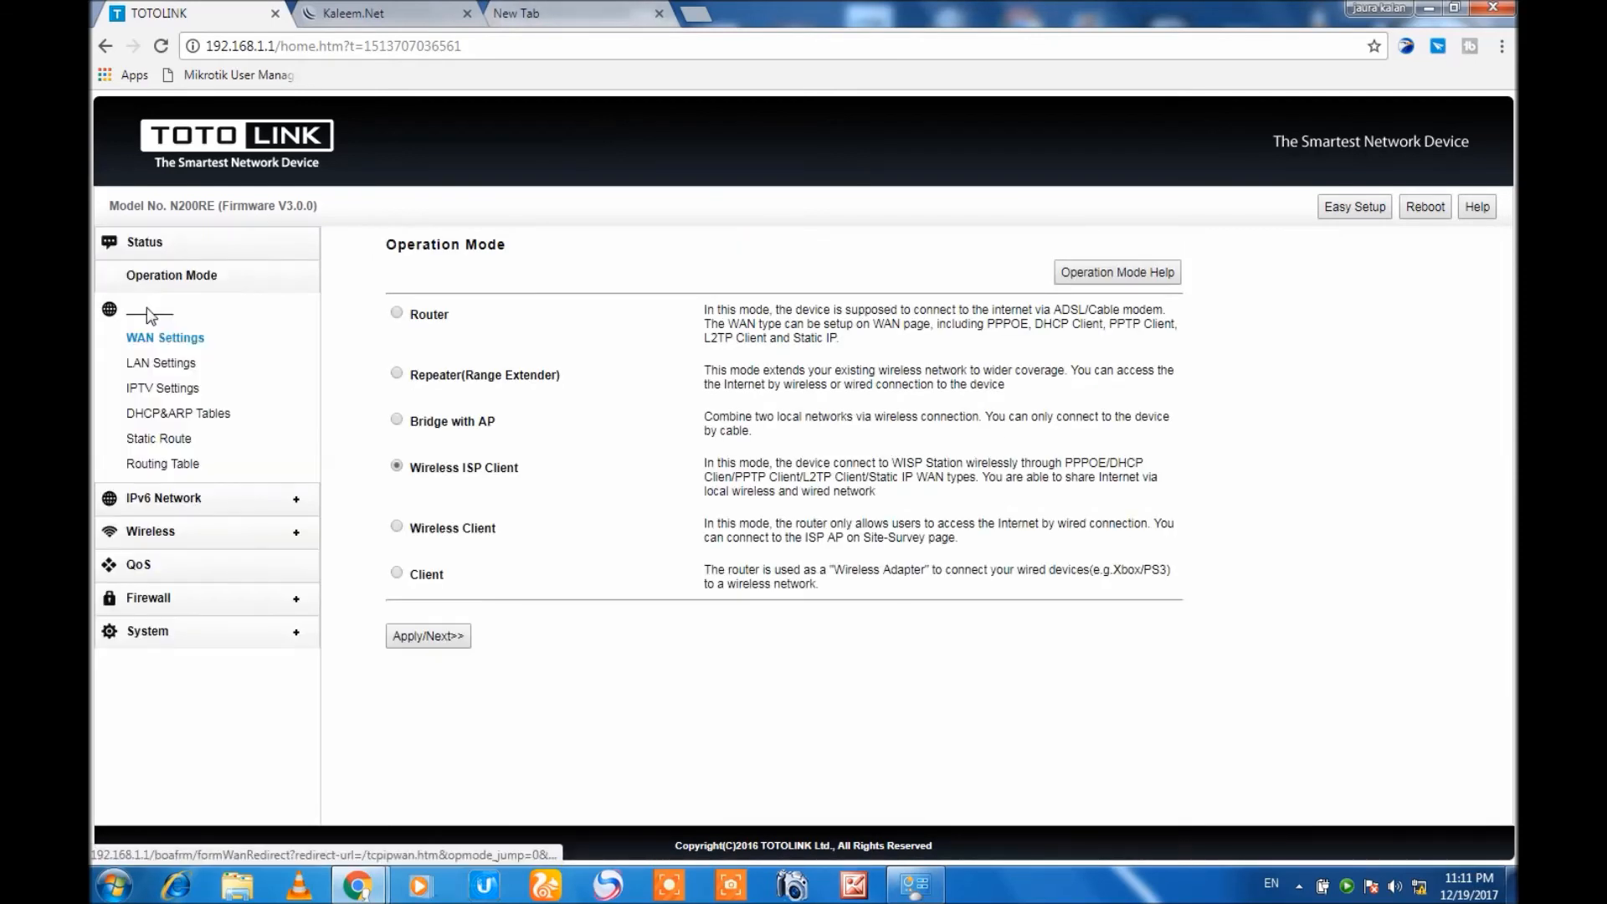
left_click(162, 251)
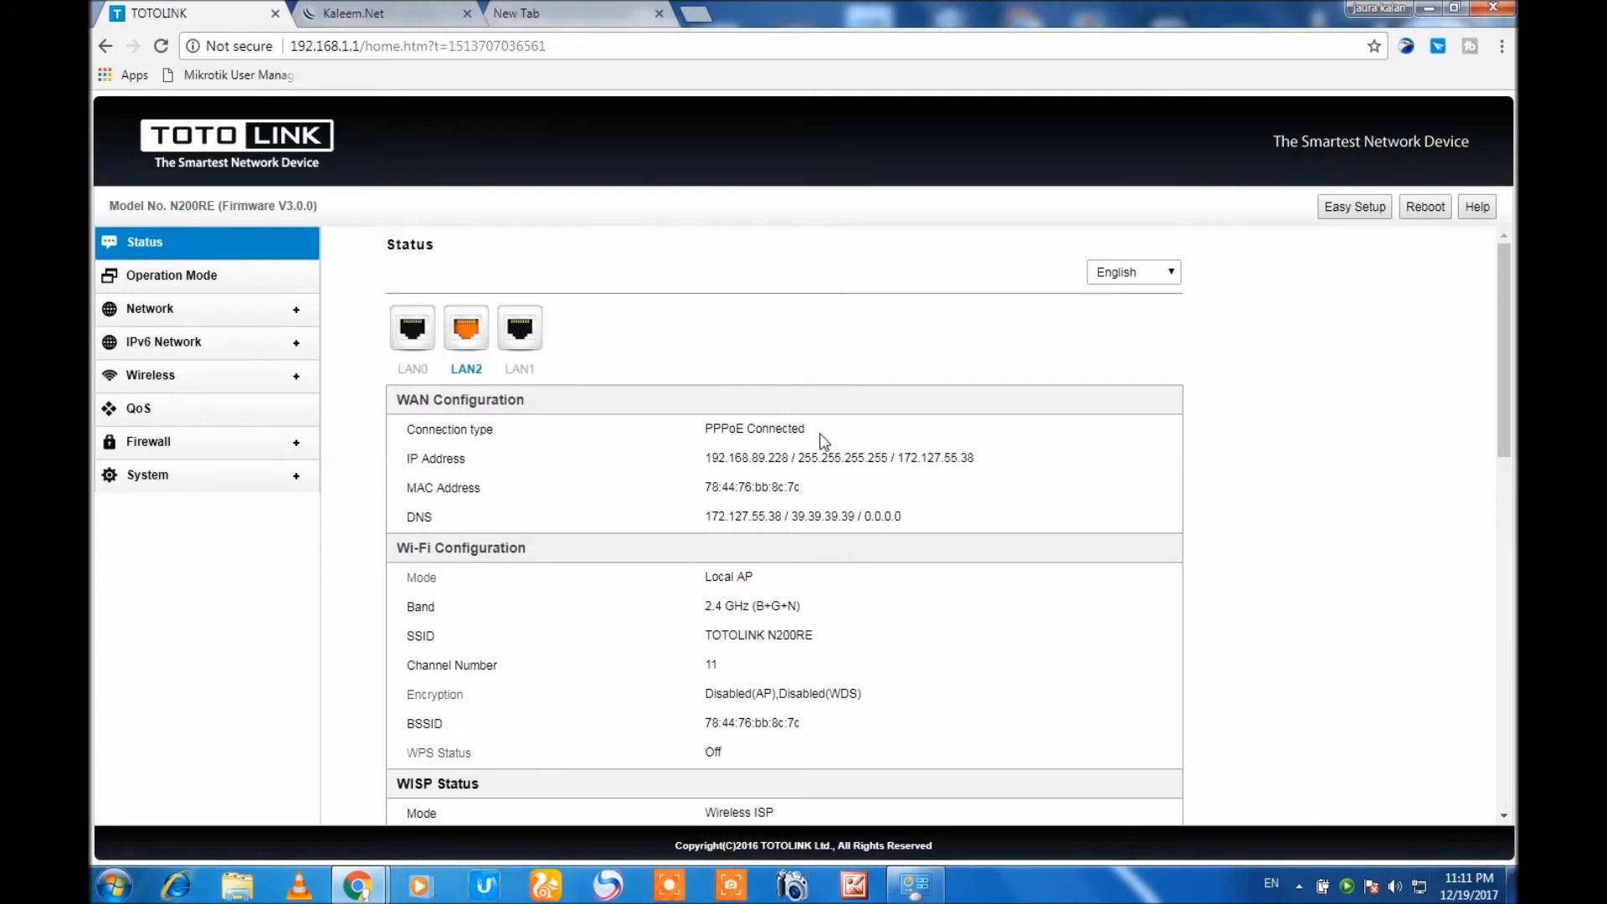
left_click_drag(702, 457, 1016, 470)
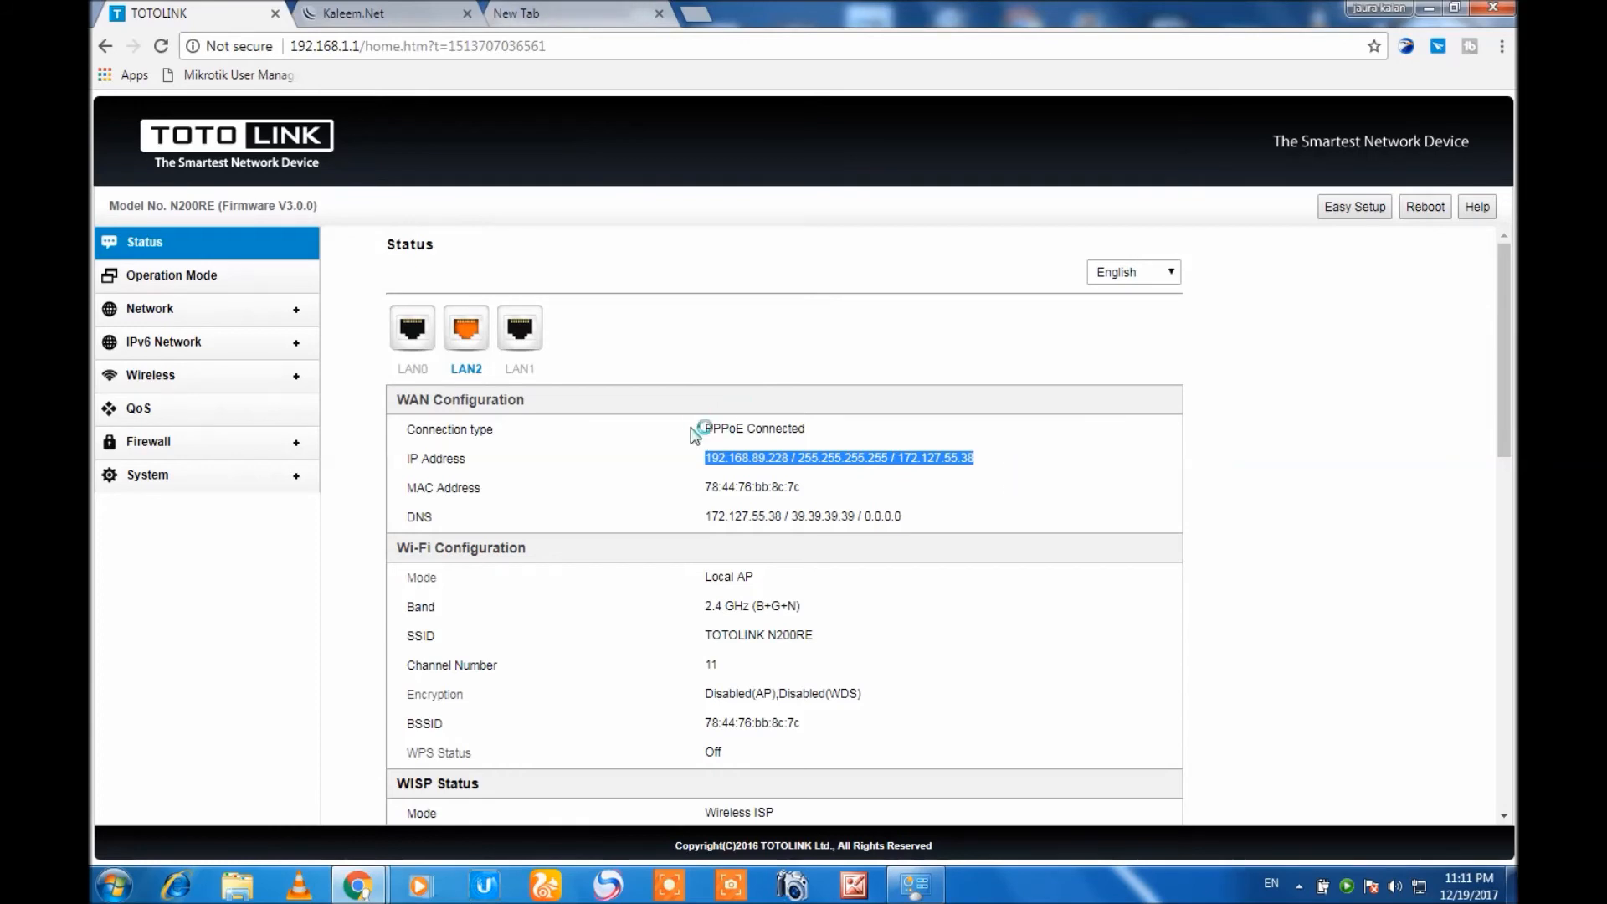
left_click_drag(702, 435, 864, 434)
left_click_drag(704, 459, 987, 470)
left_click_drag(702, 516, 921, 560)
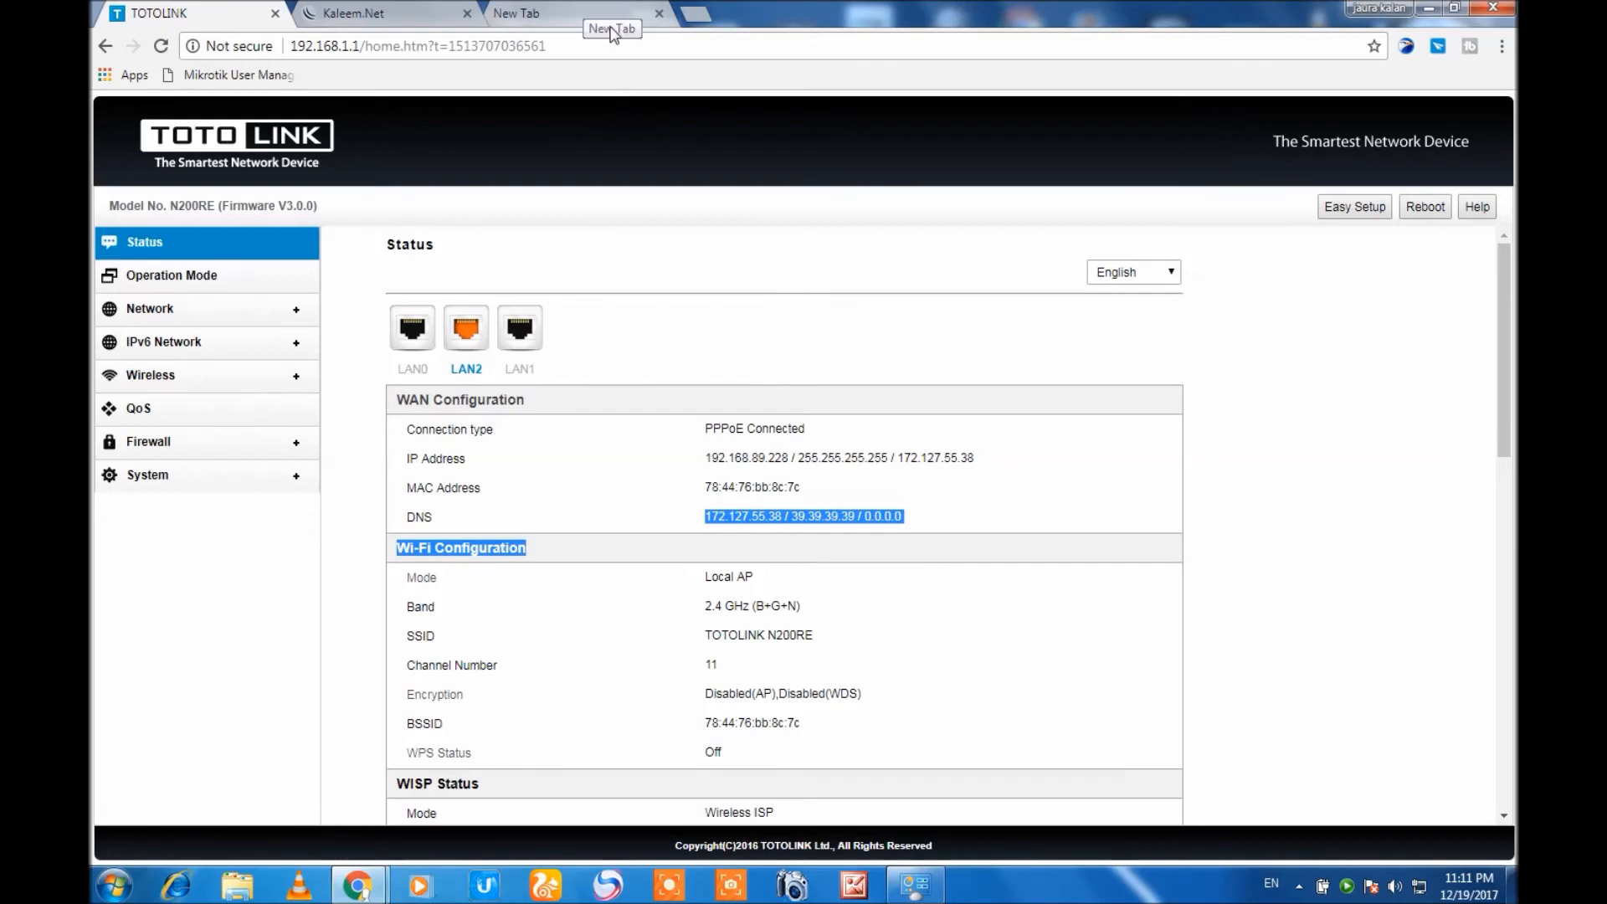
Dismiss the authentication prompt in the New Tab page and load Google to test the internet connection.
left_click(578, 12)
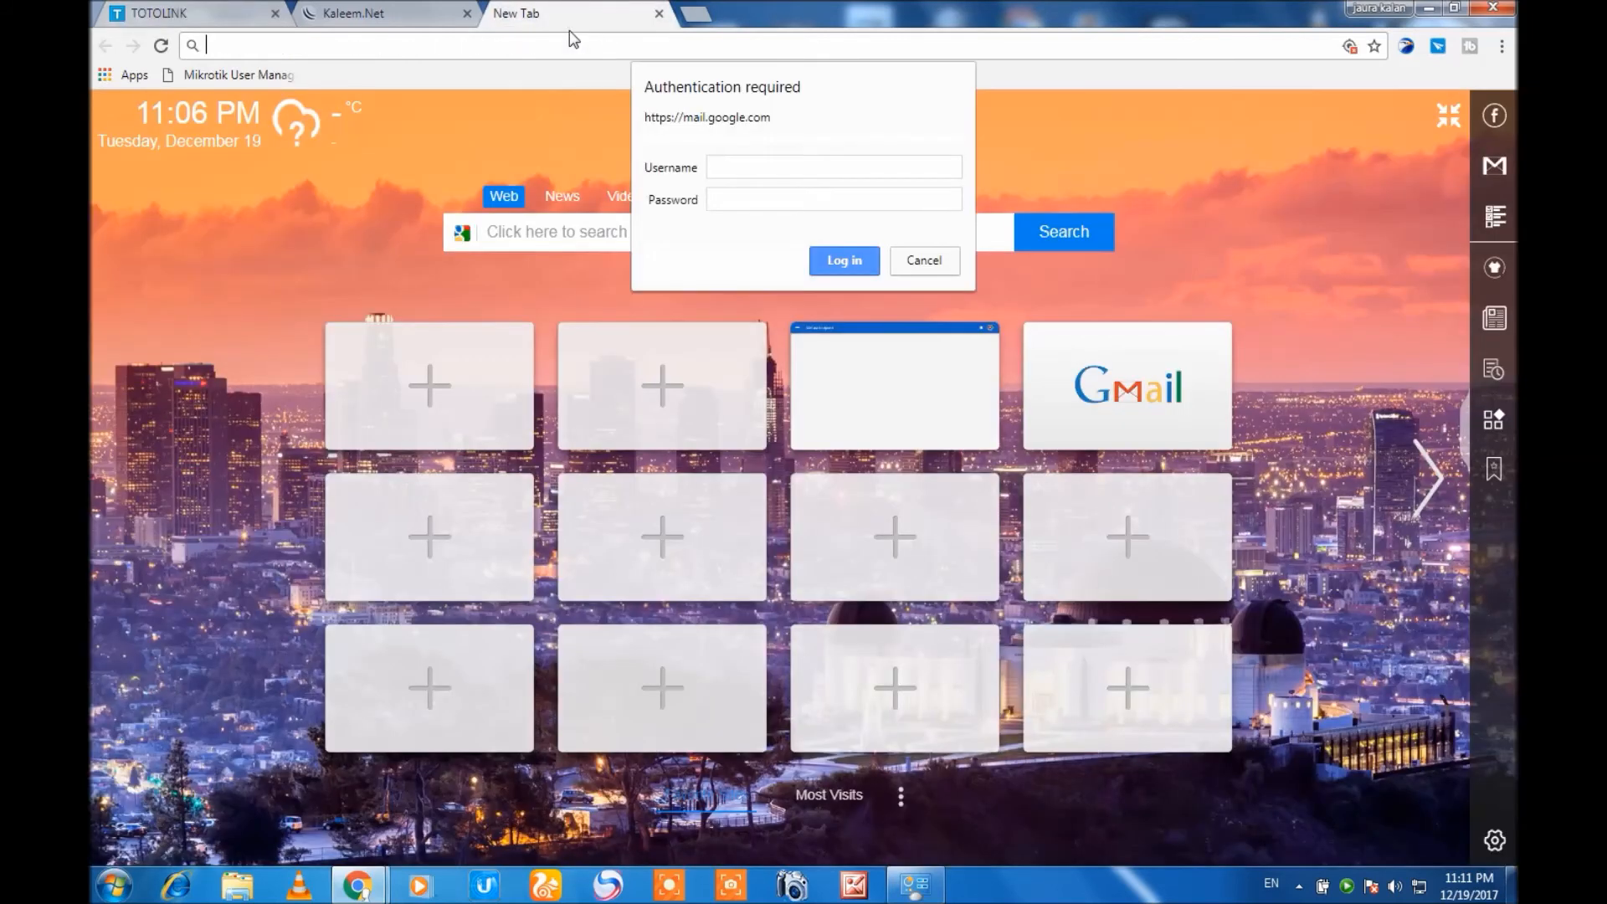
left_click(916, 258)
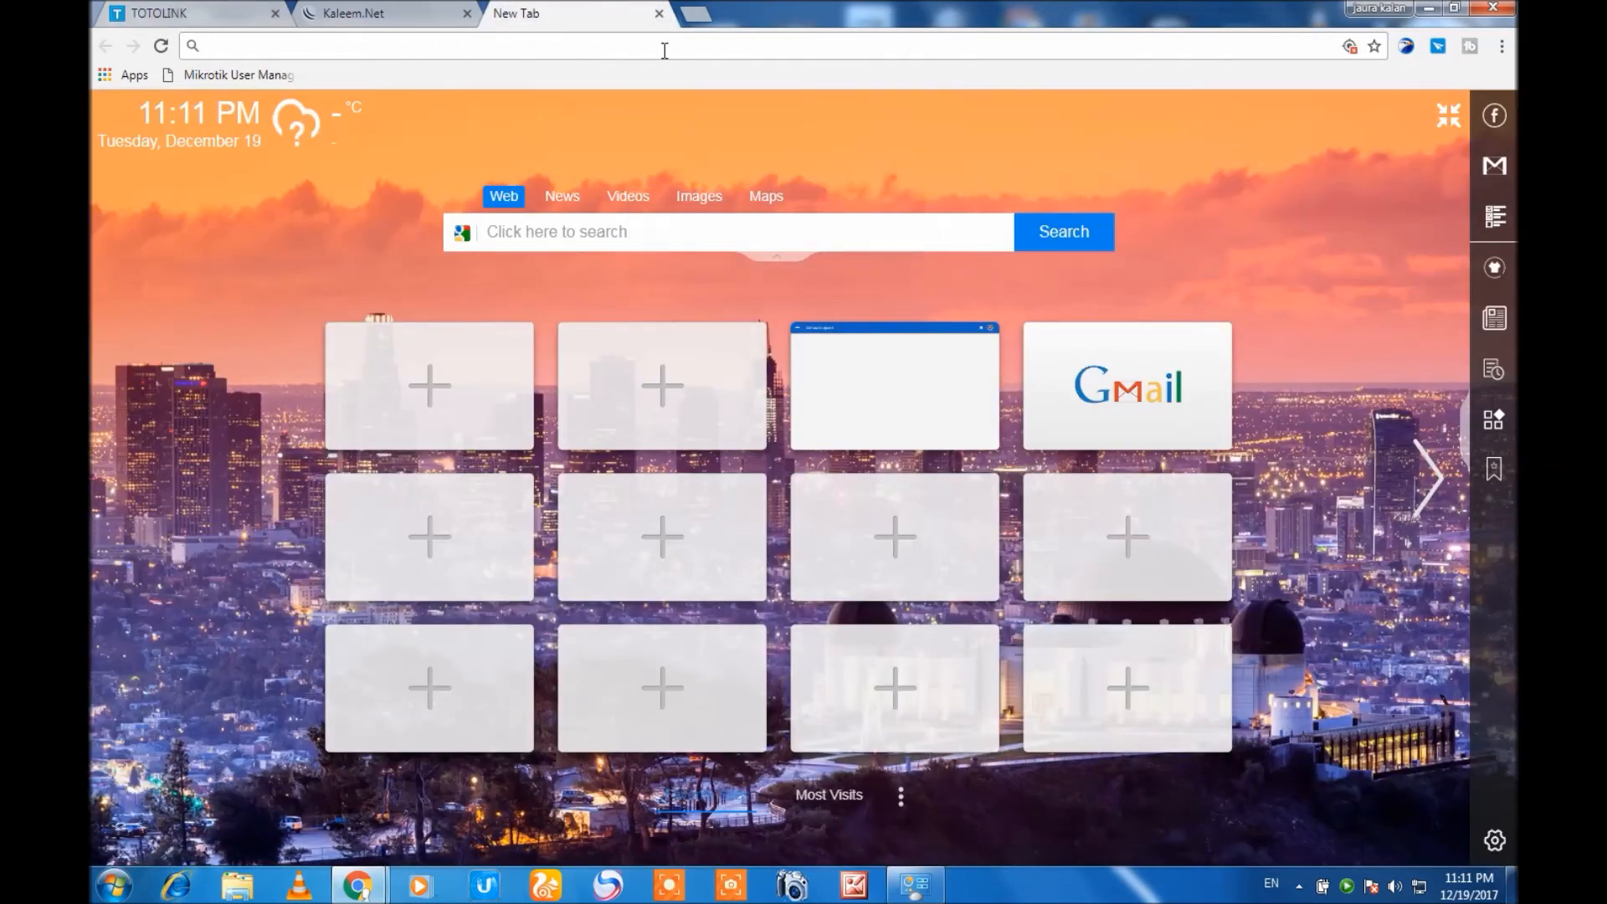
type("g")
key("Return")
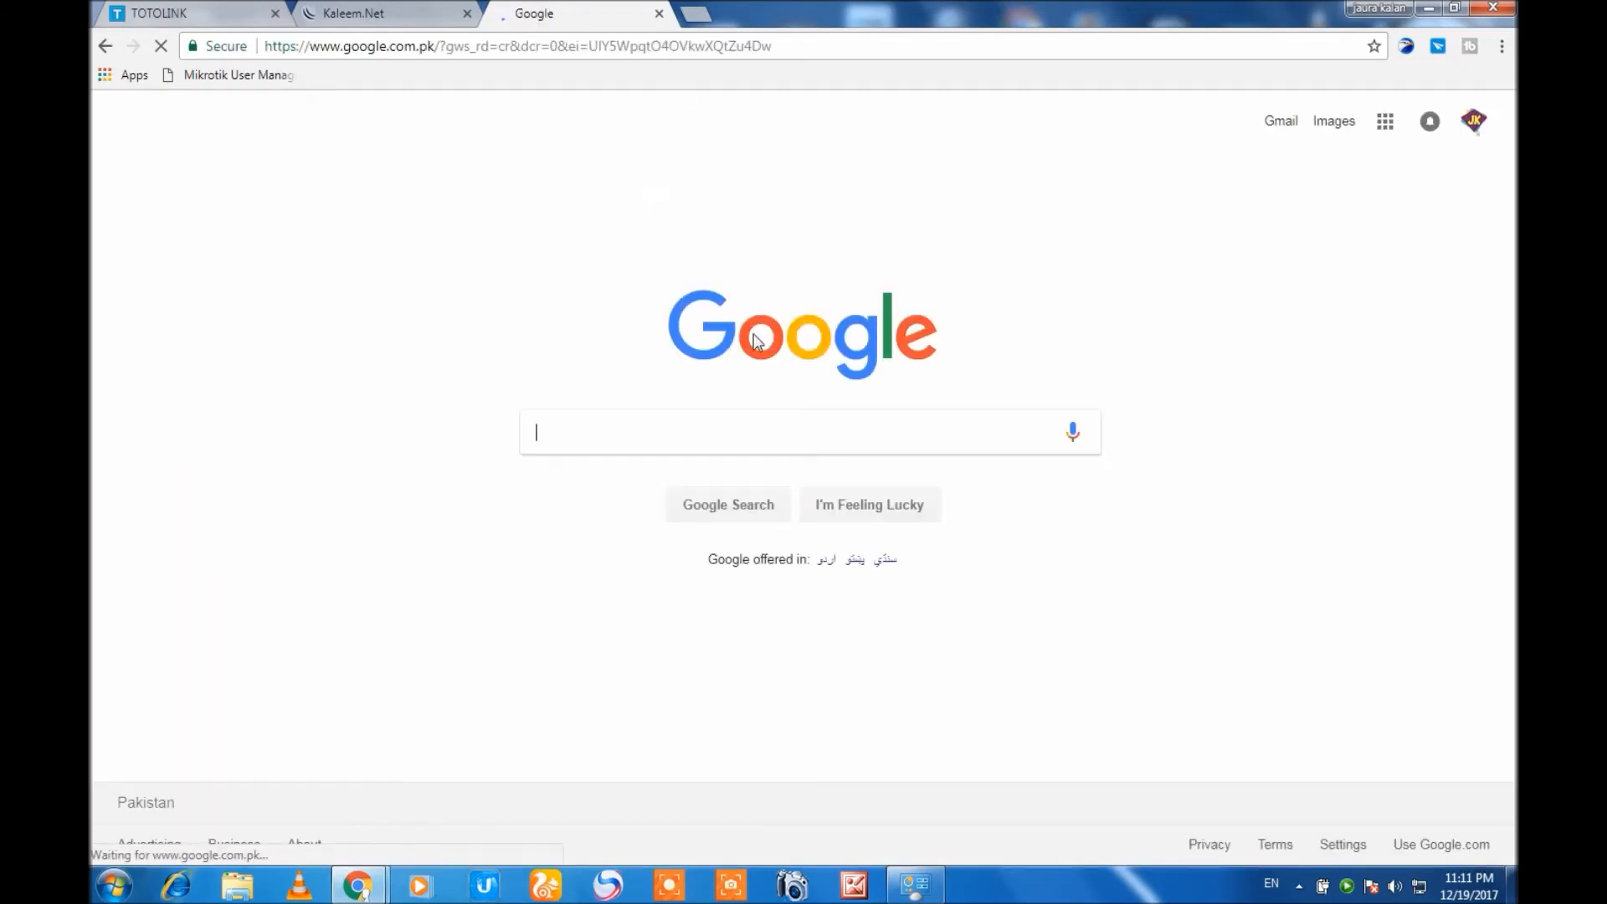
Return to the router's operation mode page and select Wireless Client.
left_click(235, 9)
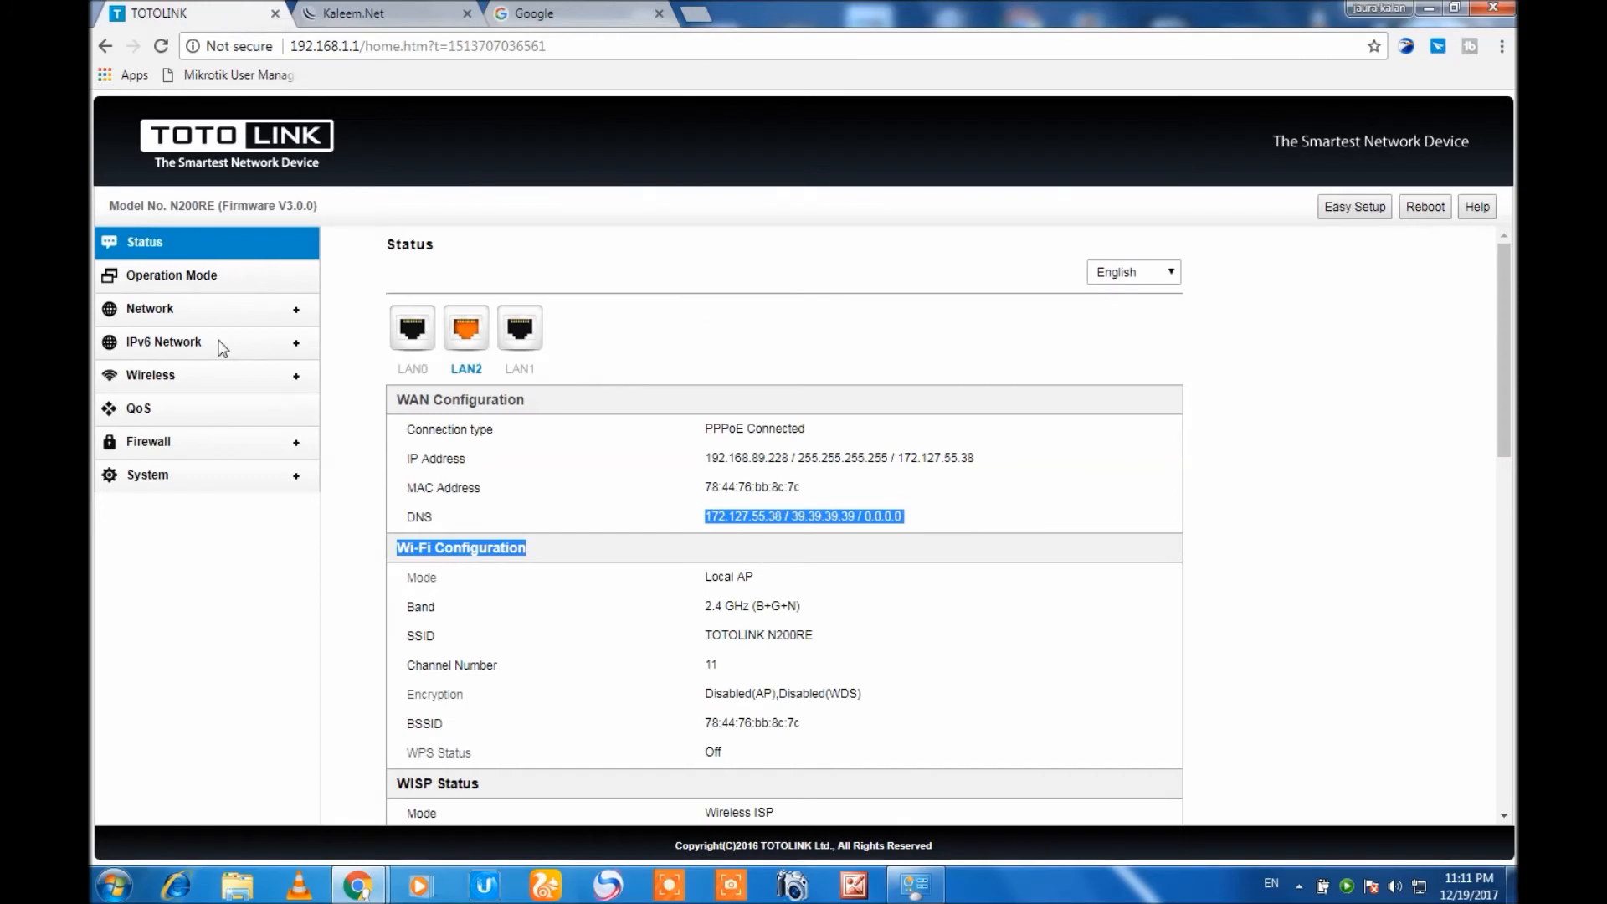
left_click(178, 274)
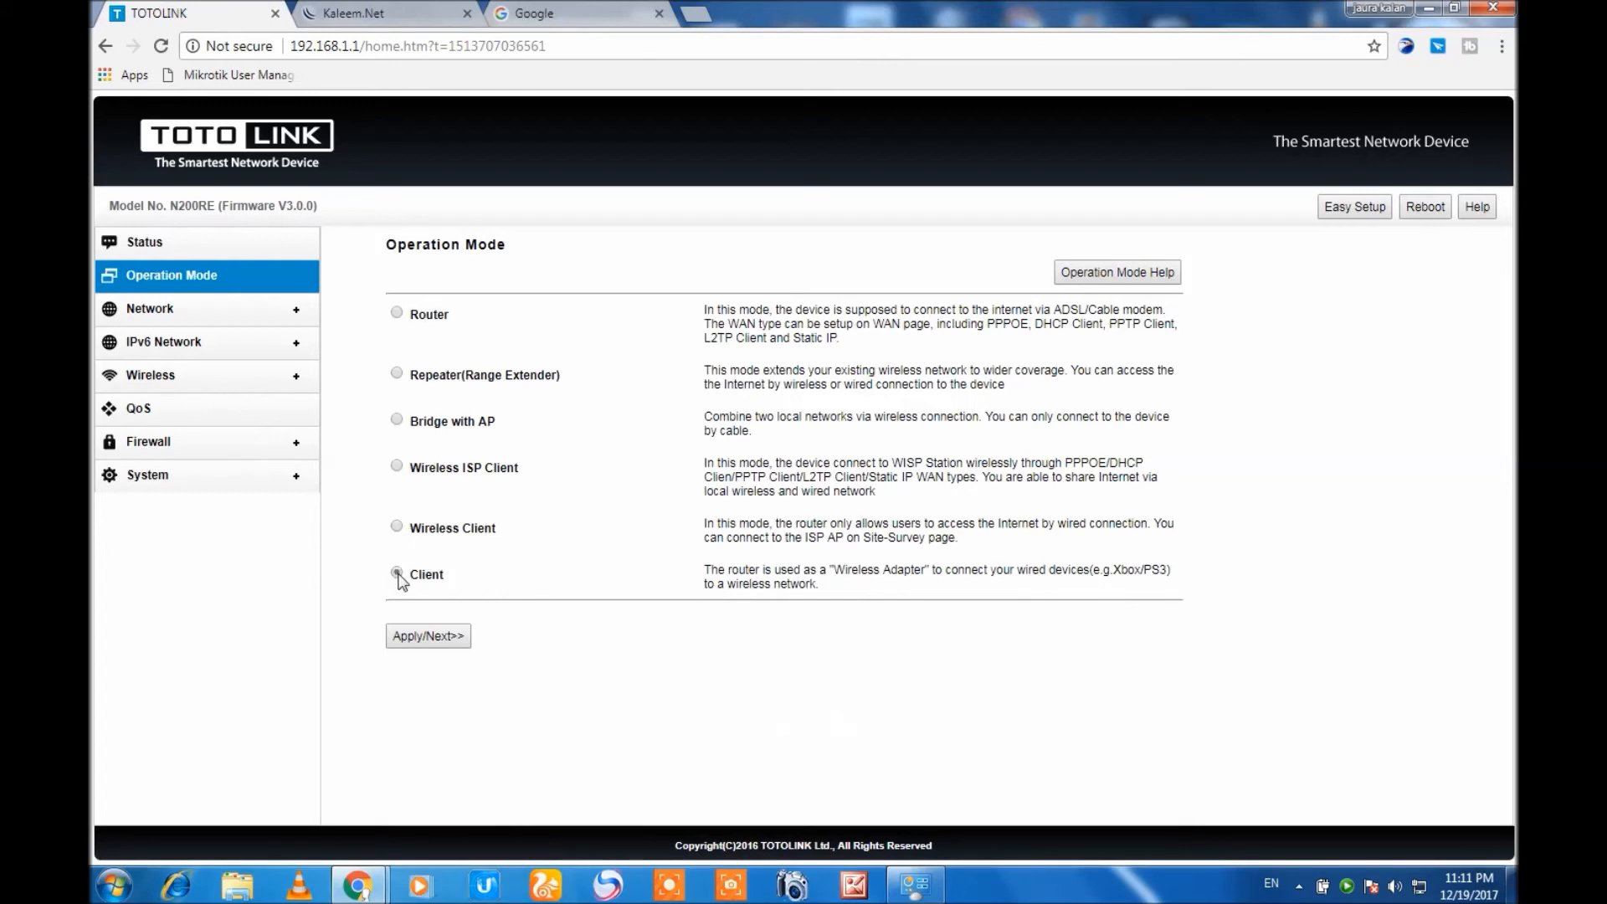
left_click(398, 531)
Inspect the Local Area Connection's properties in Windows Network Connections, and close both windows without changing anything.
left_click(920, 889)
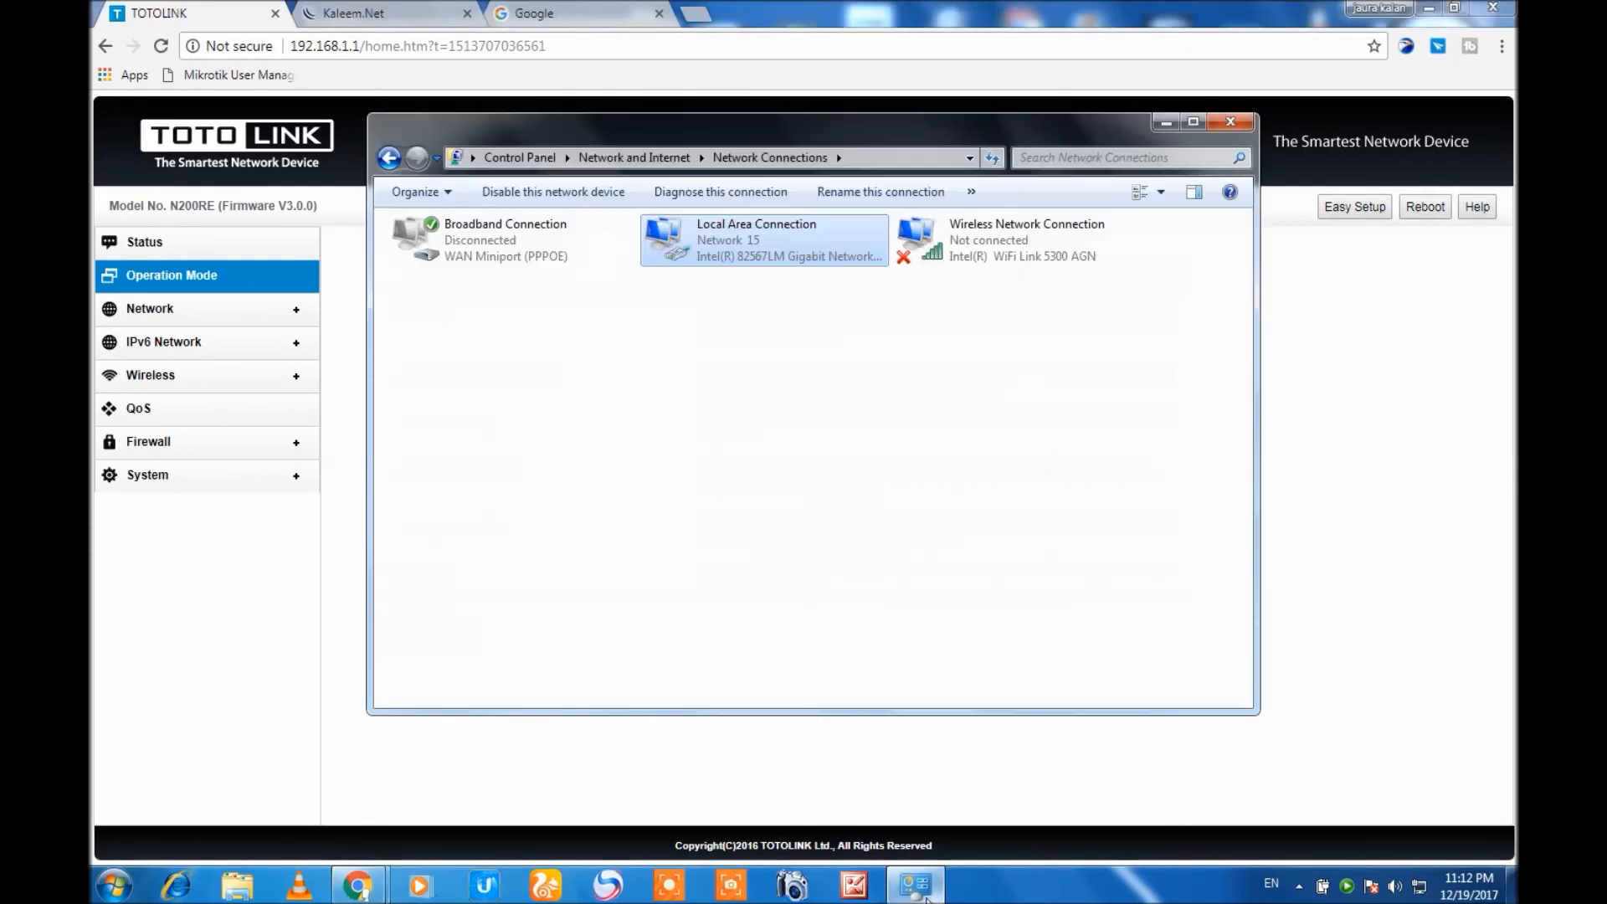
right_click(767, 239)
left_click(805, 431)
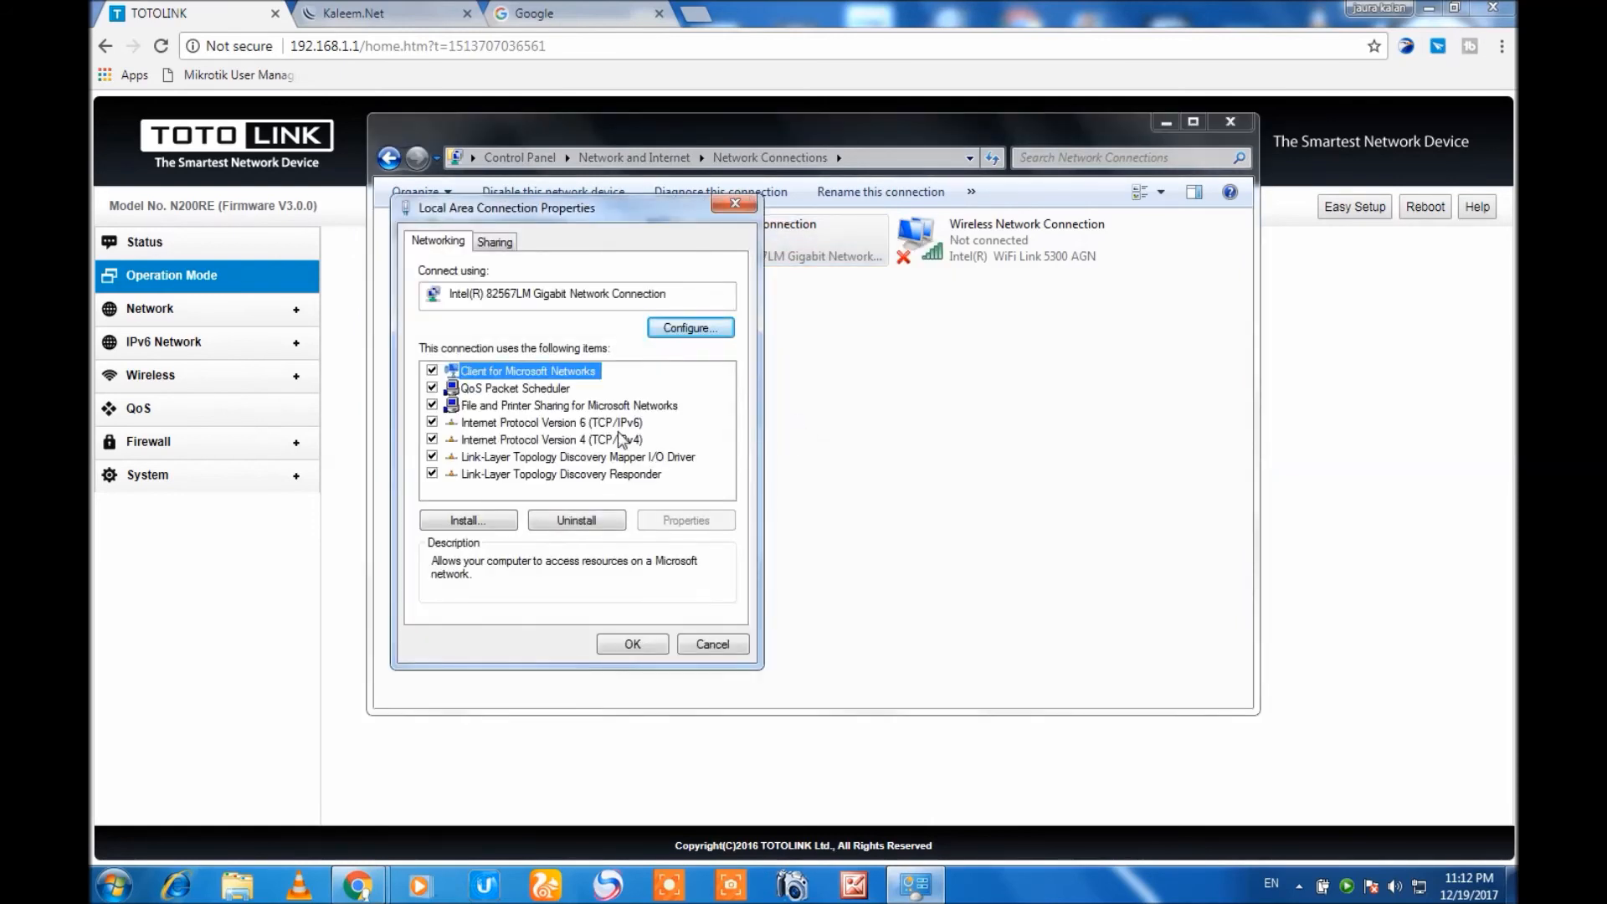
left_click(735, 204)
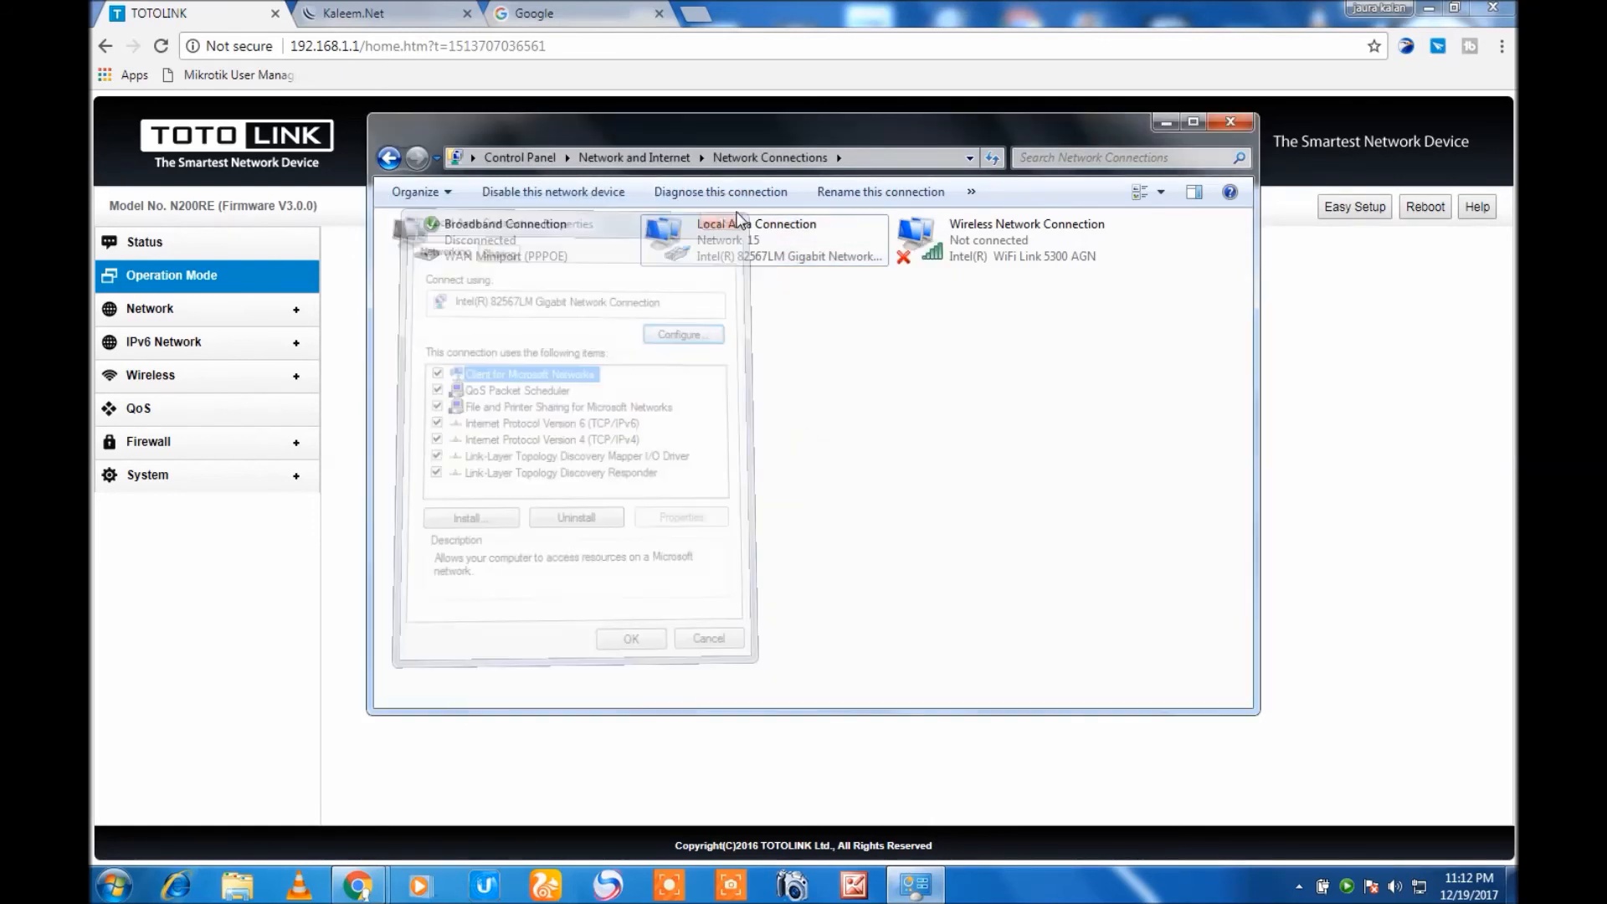
left_click(1231, 125)
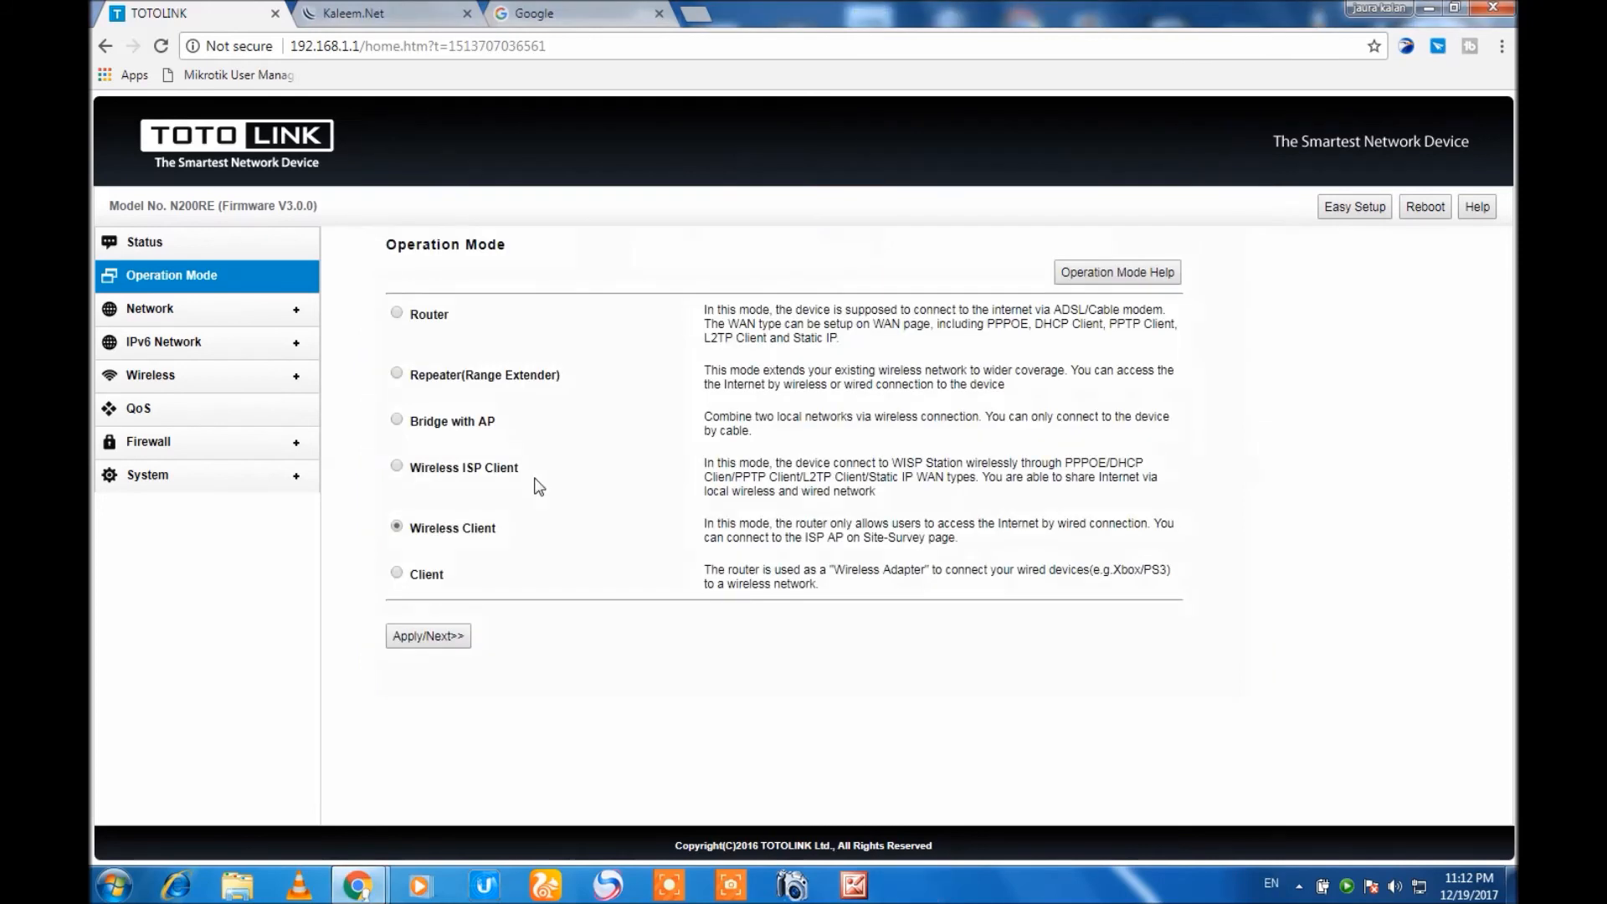
Set the router's operation mode to Client and run a site survey for available wireless networks.
left_click(397, 573)
left_click(408, 635)
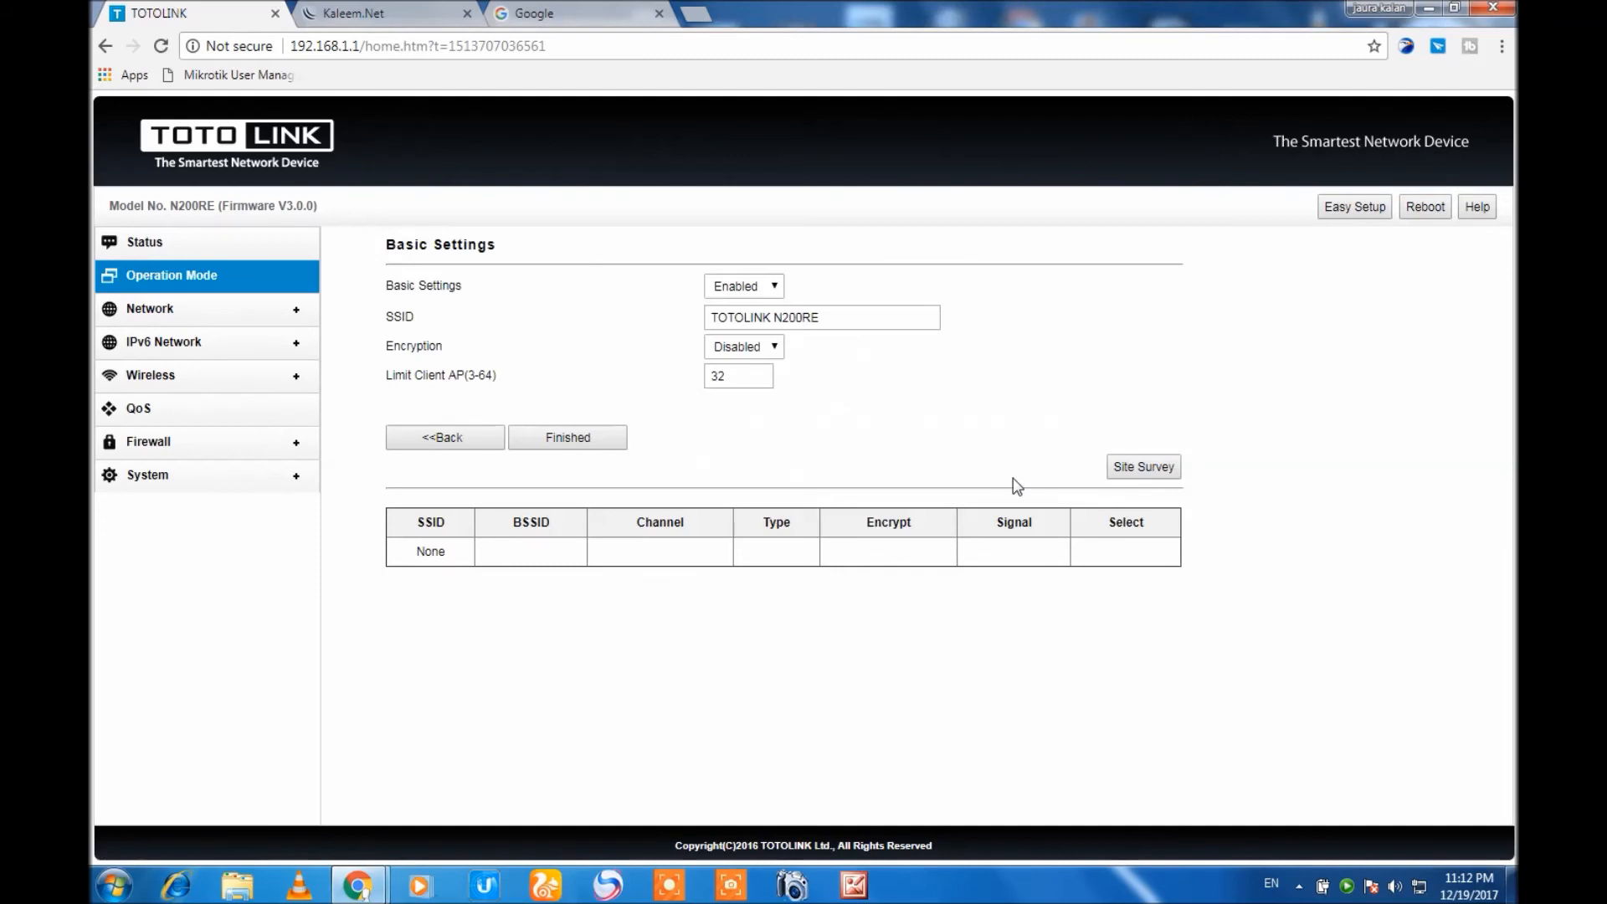
left_click(1147, 467)
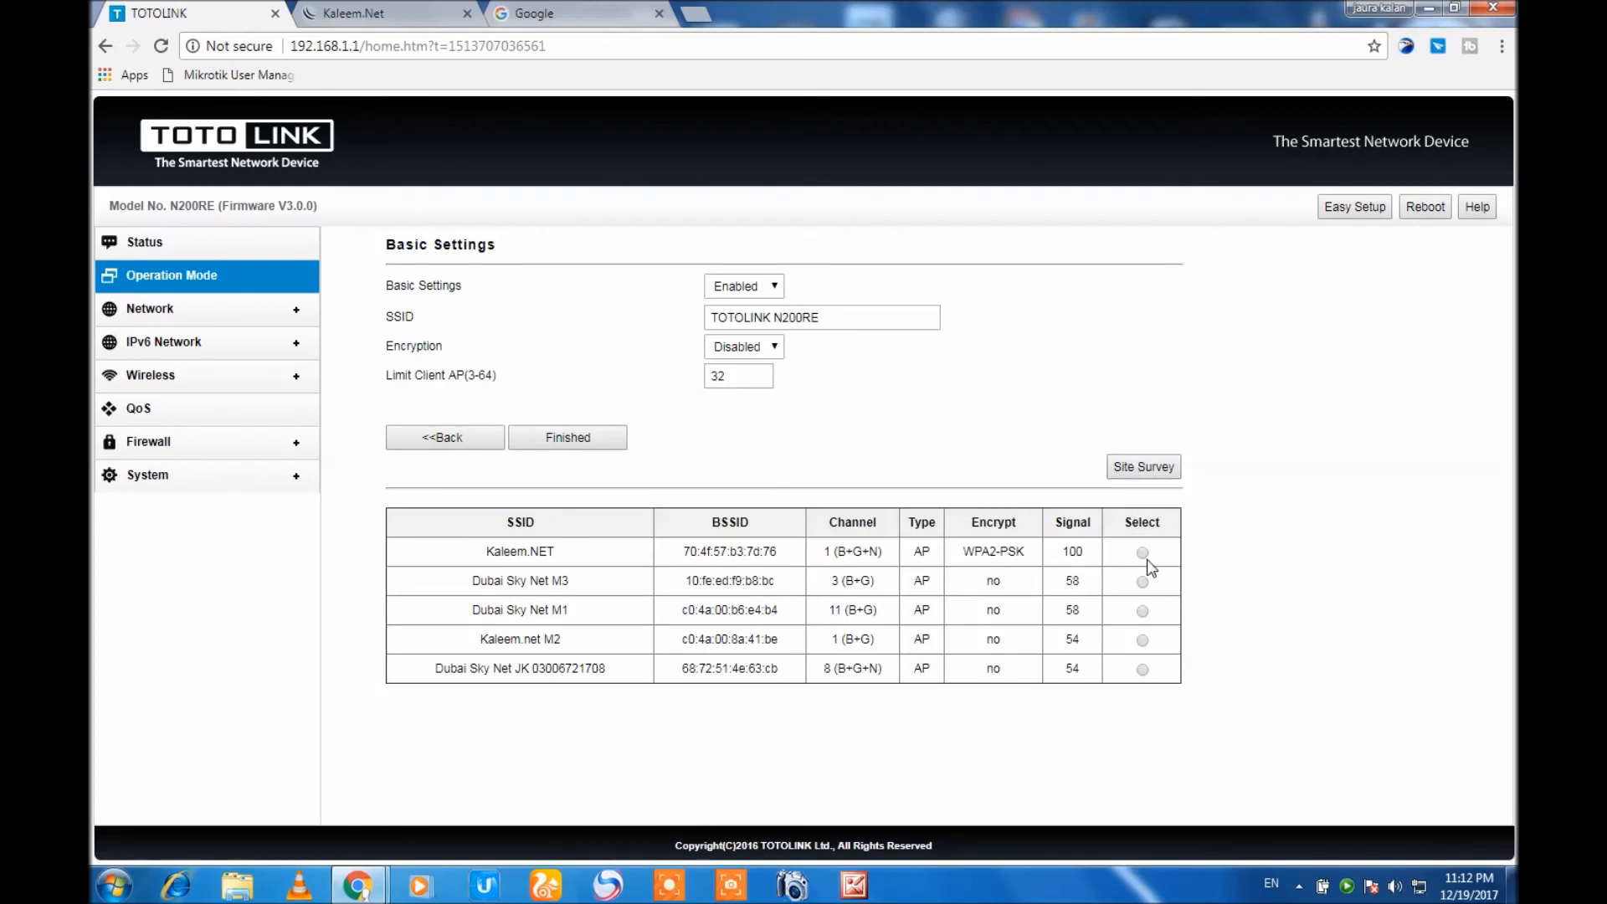
Choose the WPA2-PSK network Kaleem.NET, acknowledge the password prompt, and select the contents of the Pre-Shared Key field.
left_click(1143, 553)
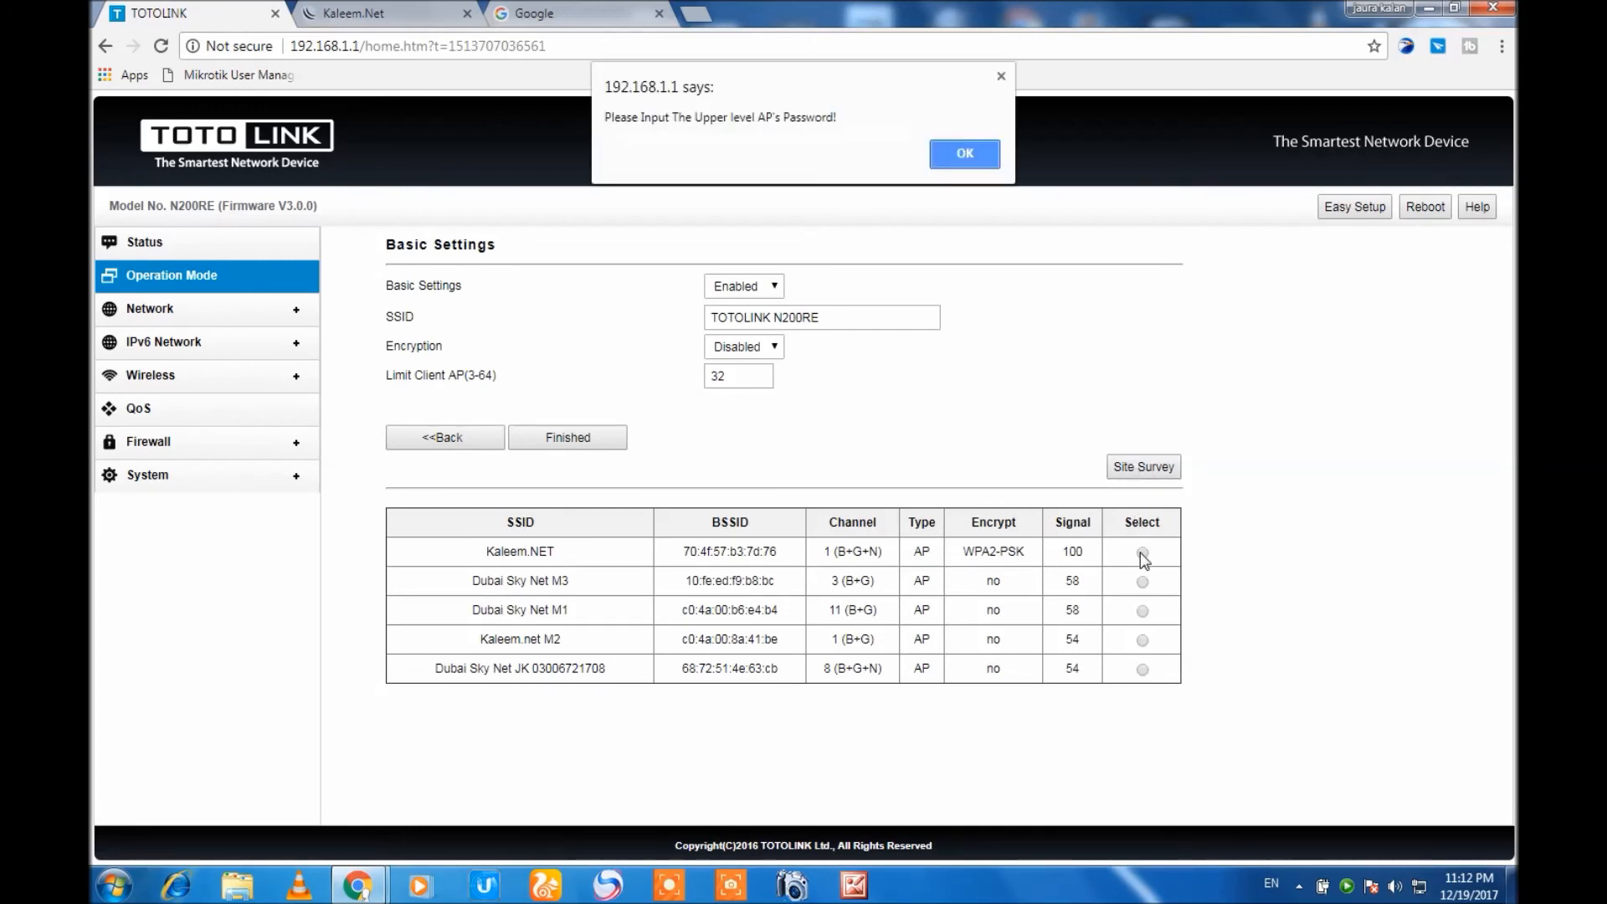
left_click(967, 154)
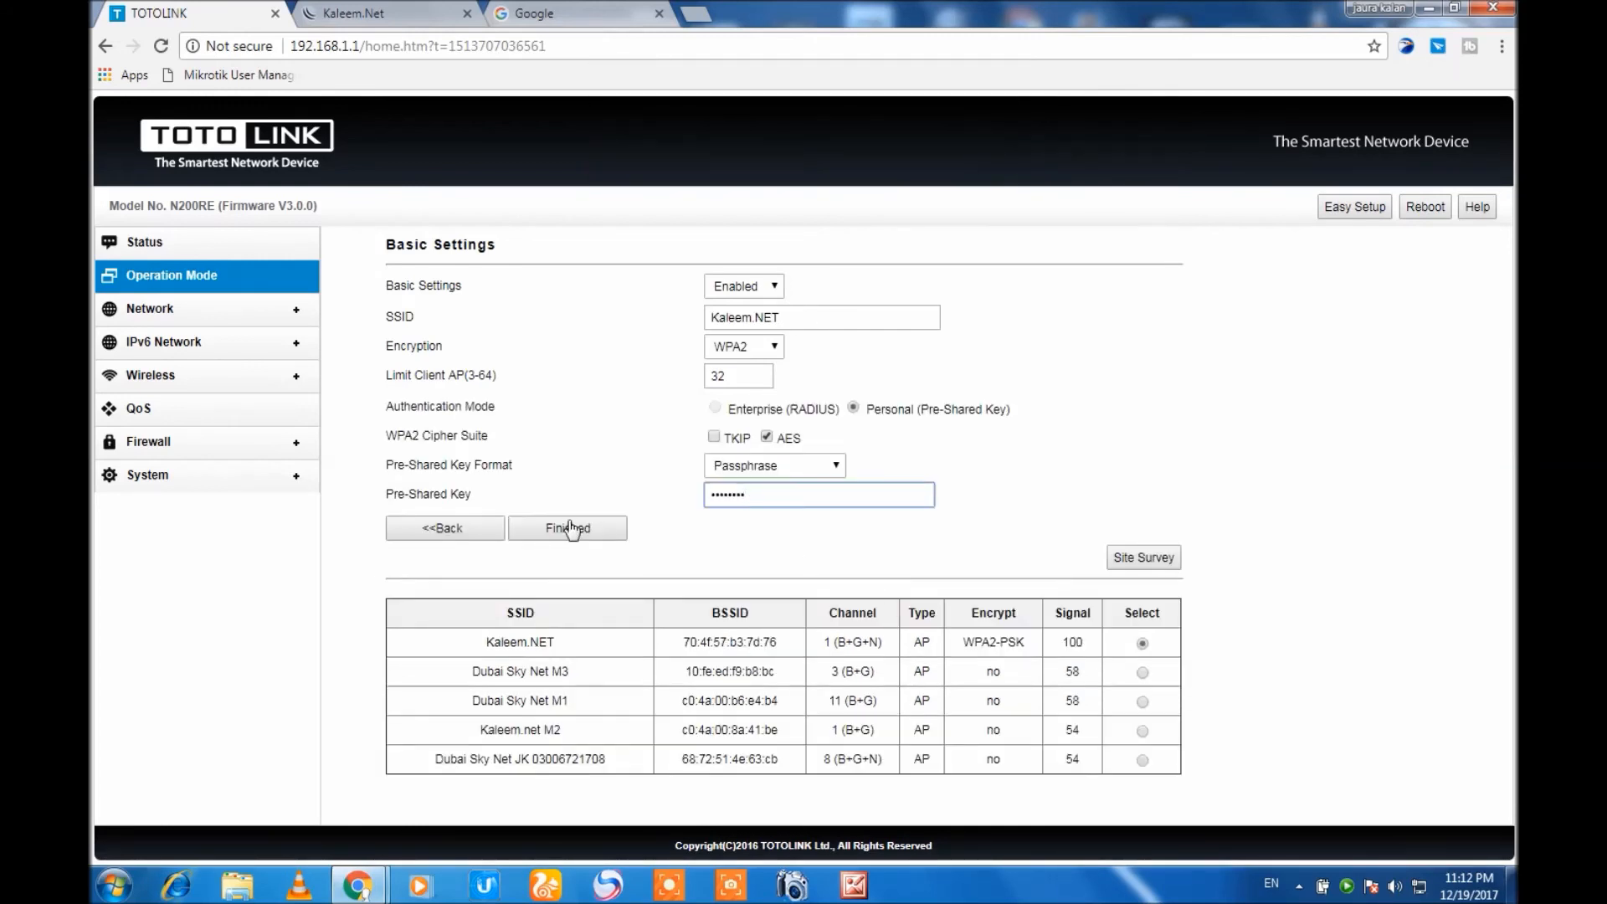
left_click_drag(775, 490, 702, 500)
Select the open network Dubai Sky Net M1, switch back to Kaleem.NET, acknowledge the password prompt, and finish the client setup.
left_click(1142, 703)
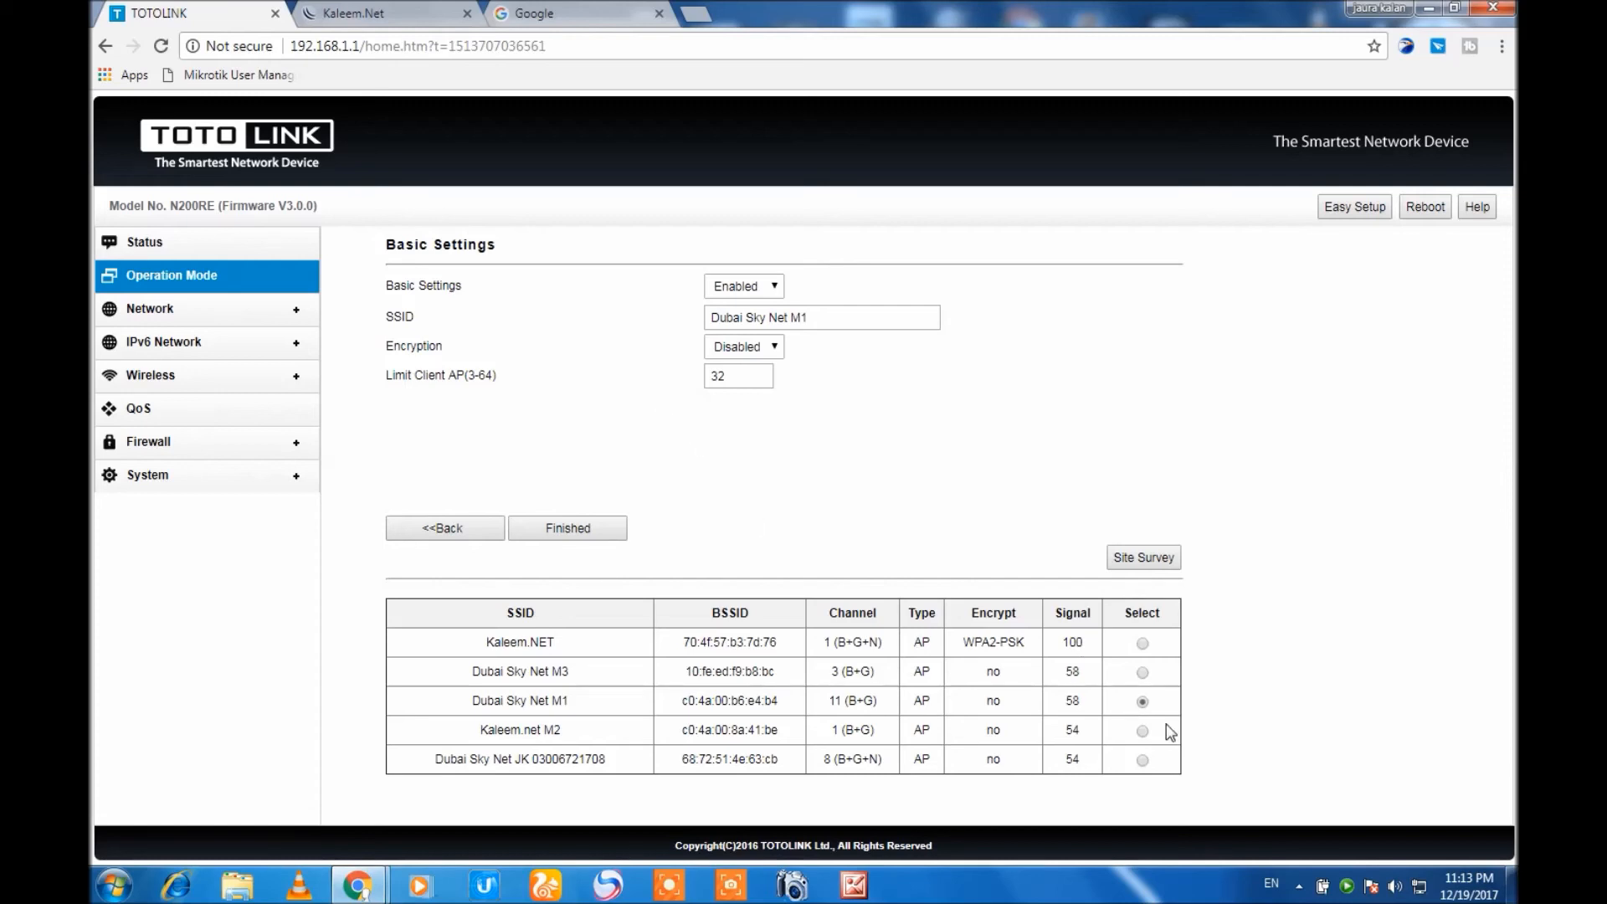
left_click(1143, 644)
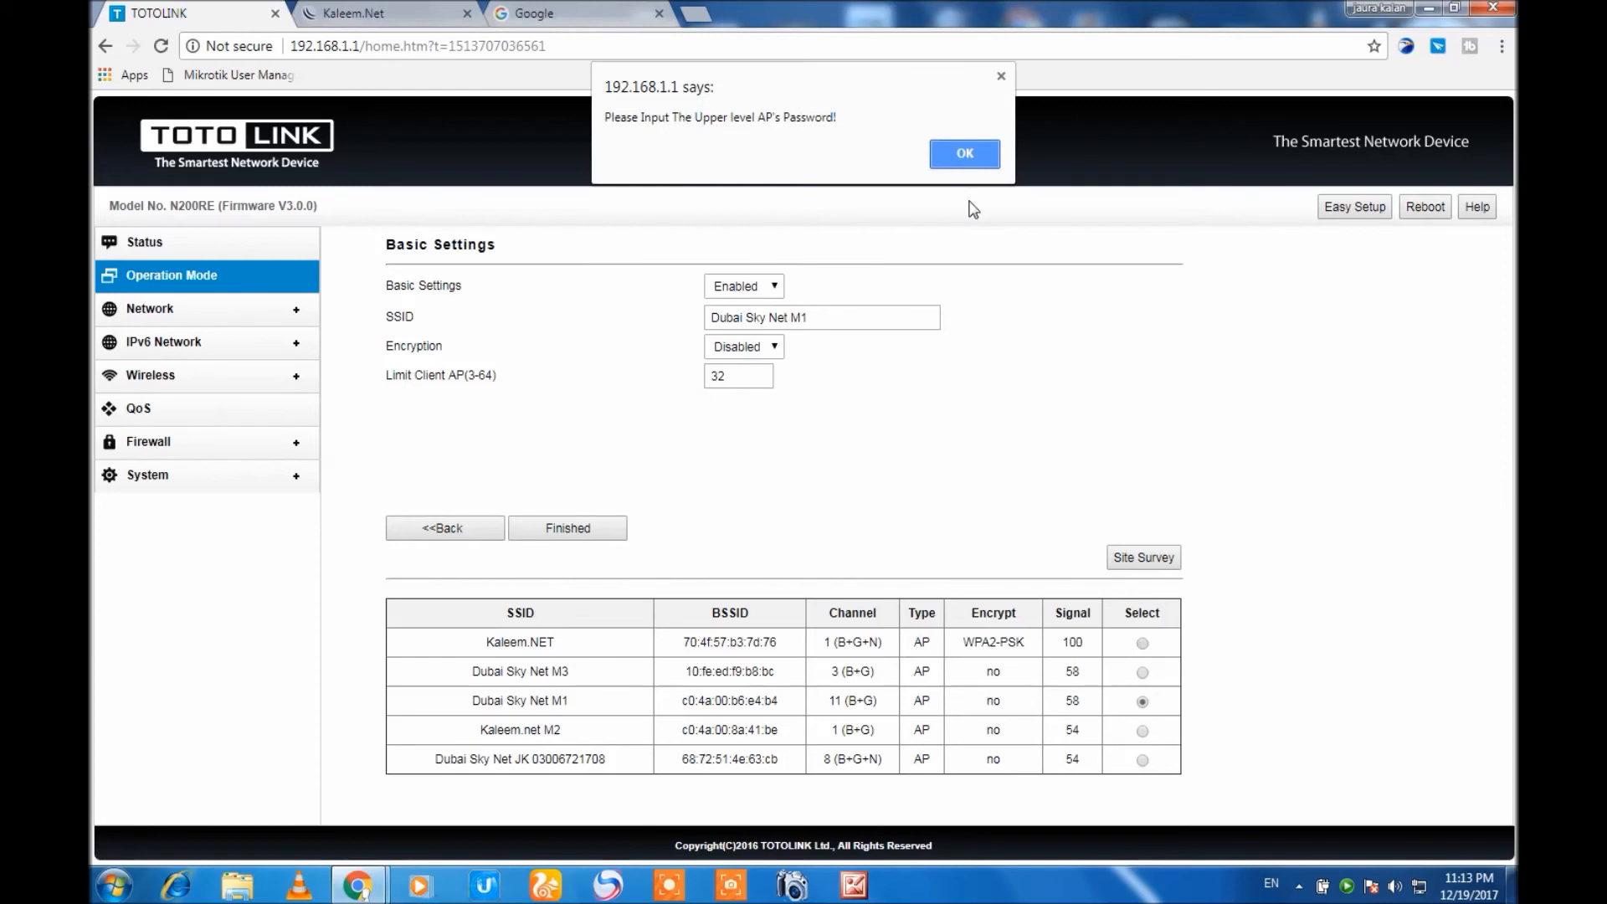
left_click(964, 150)
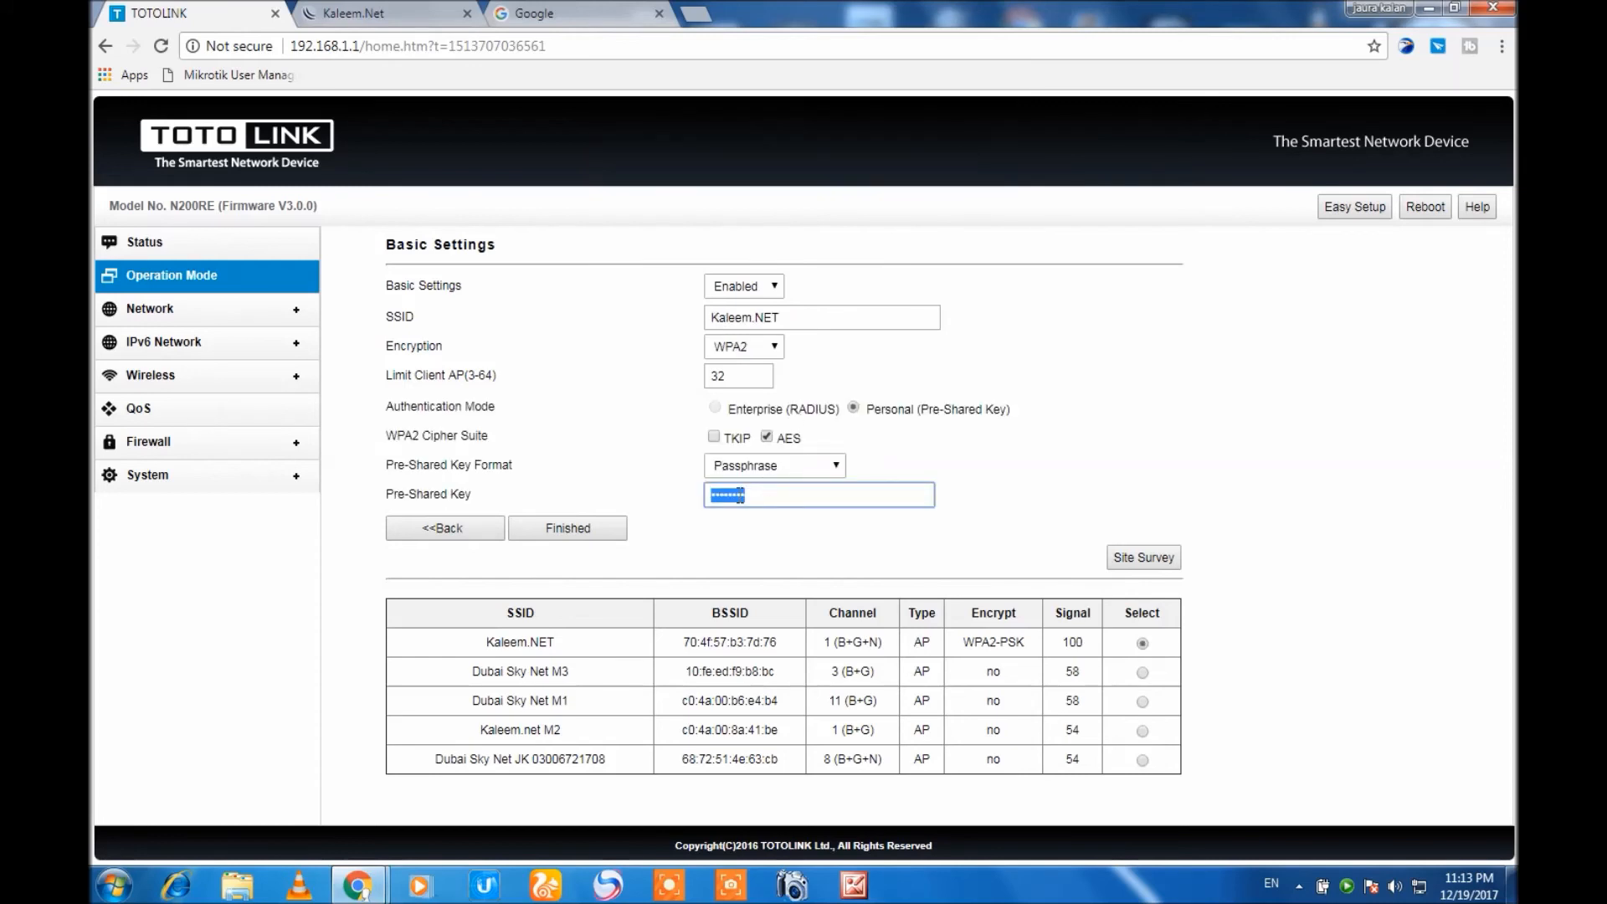
left_click(597, 530)
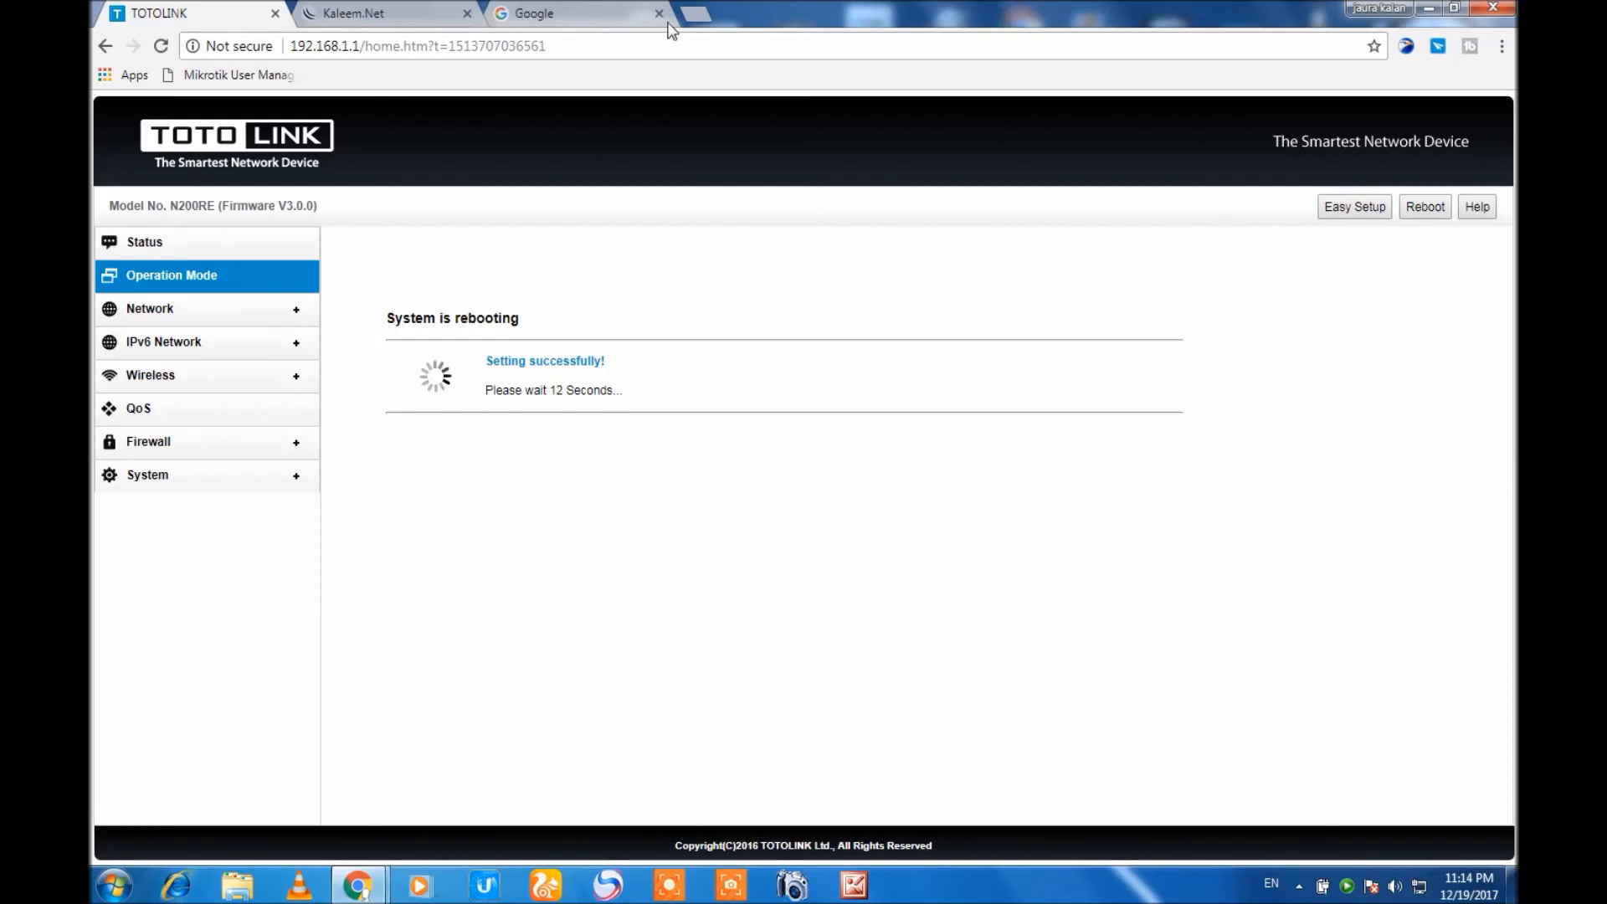
Load Google in a new tab to test the internet connection, and try to open the router's status page.
left_click(697, 13)
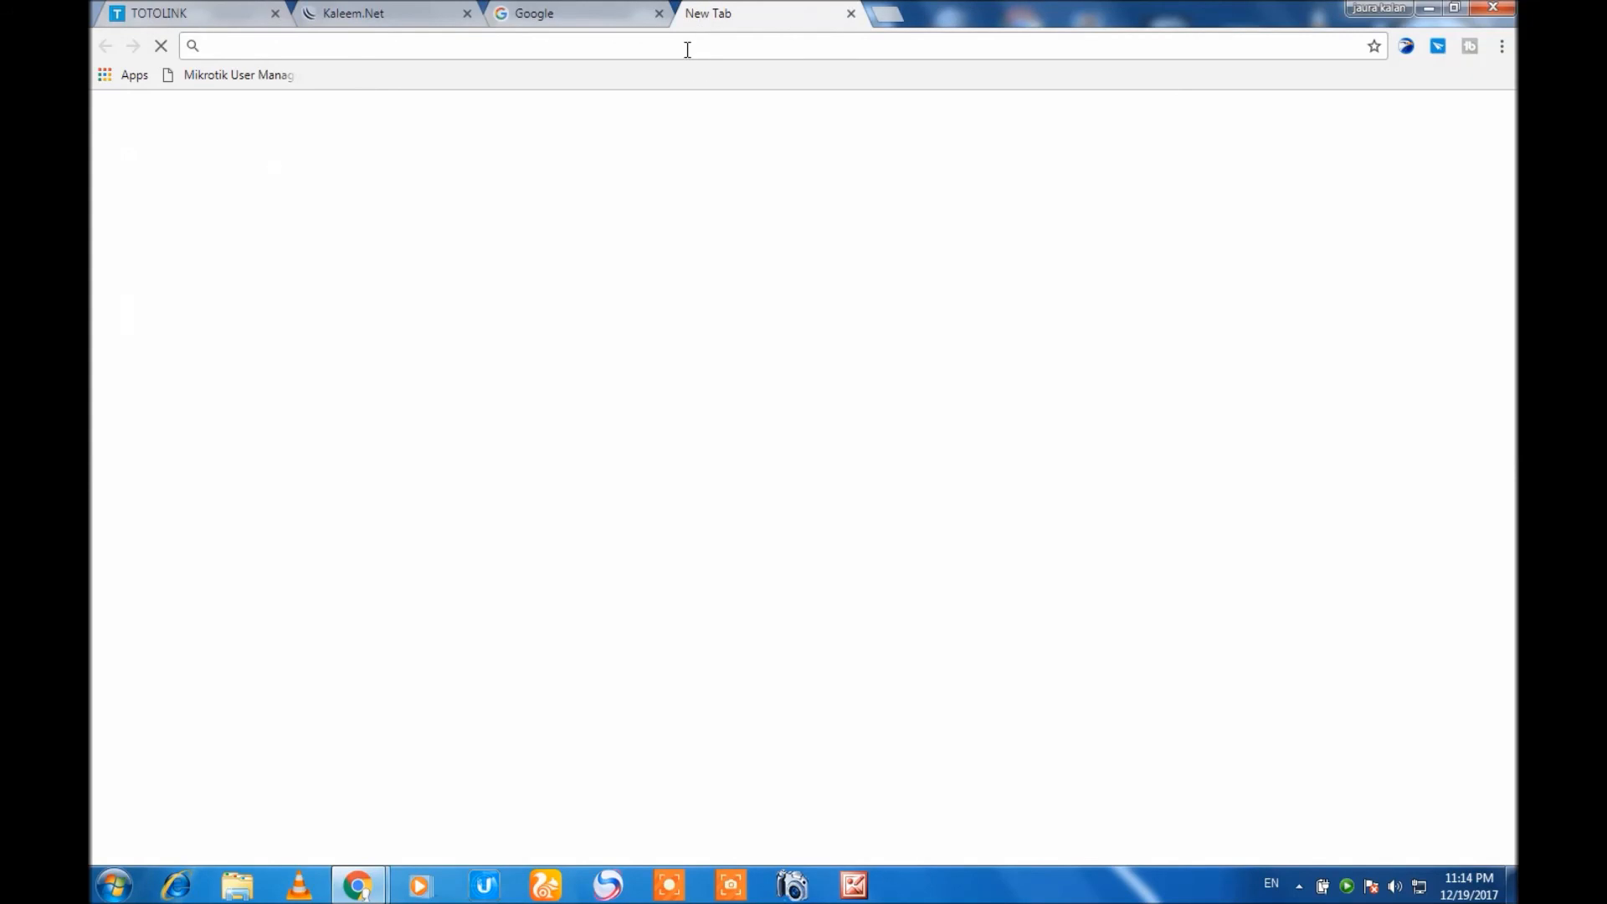
type("g")
key("Return")
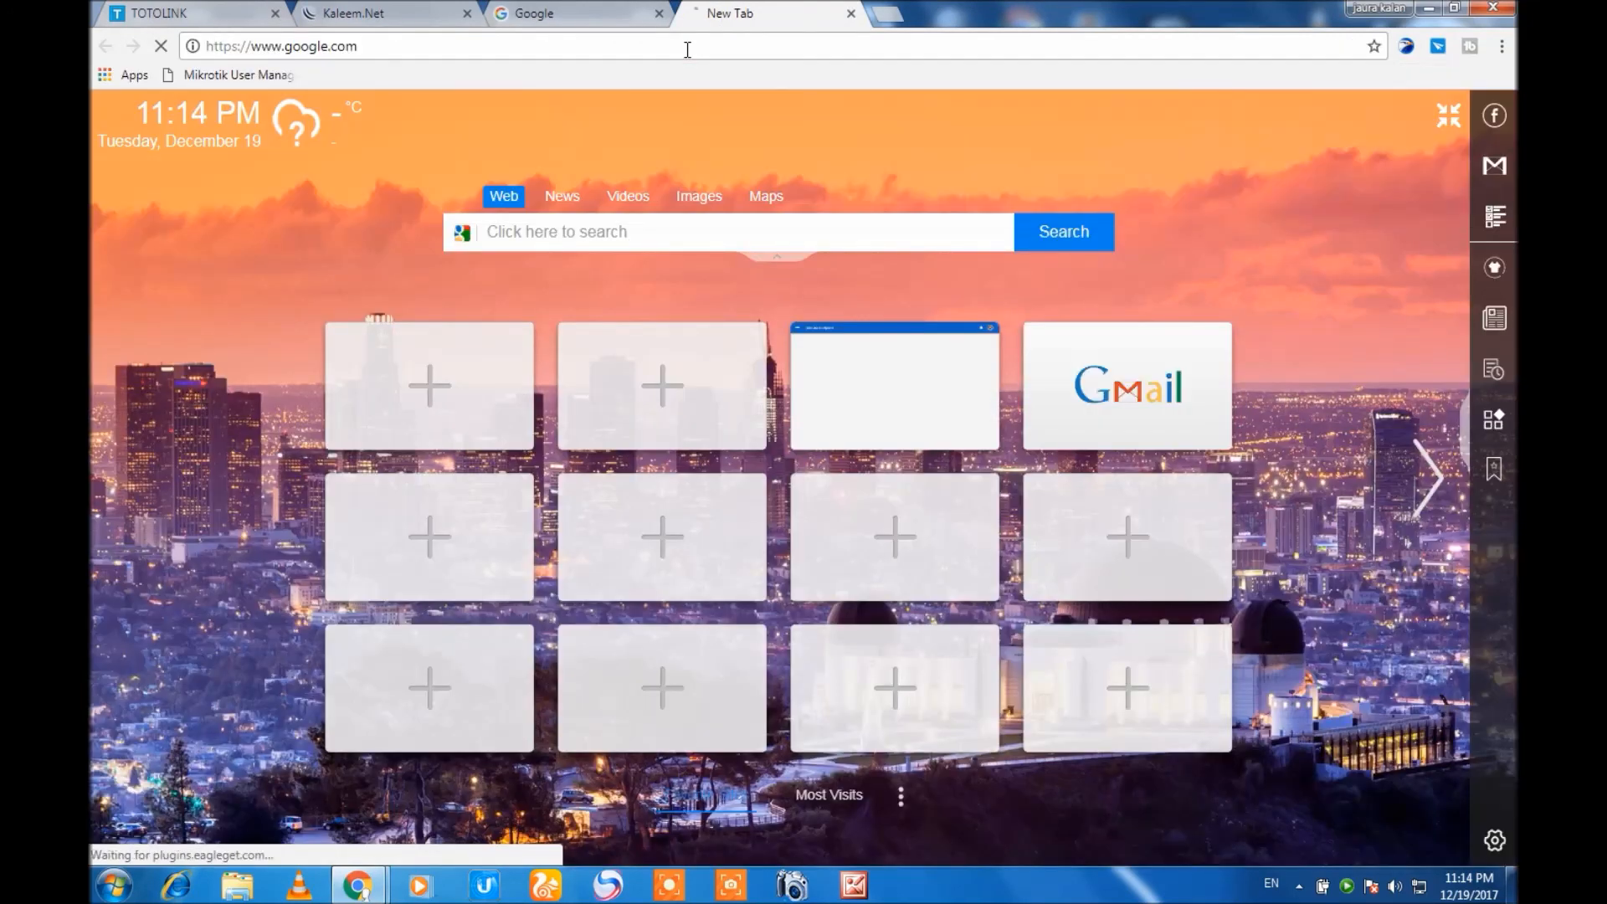
left_click(924, 259)
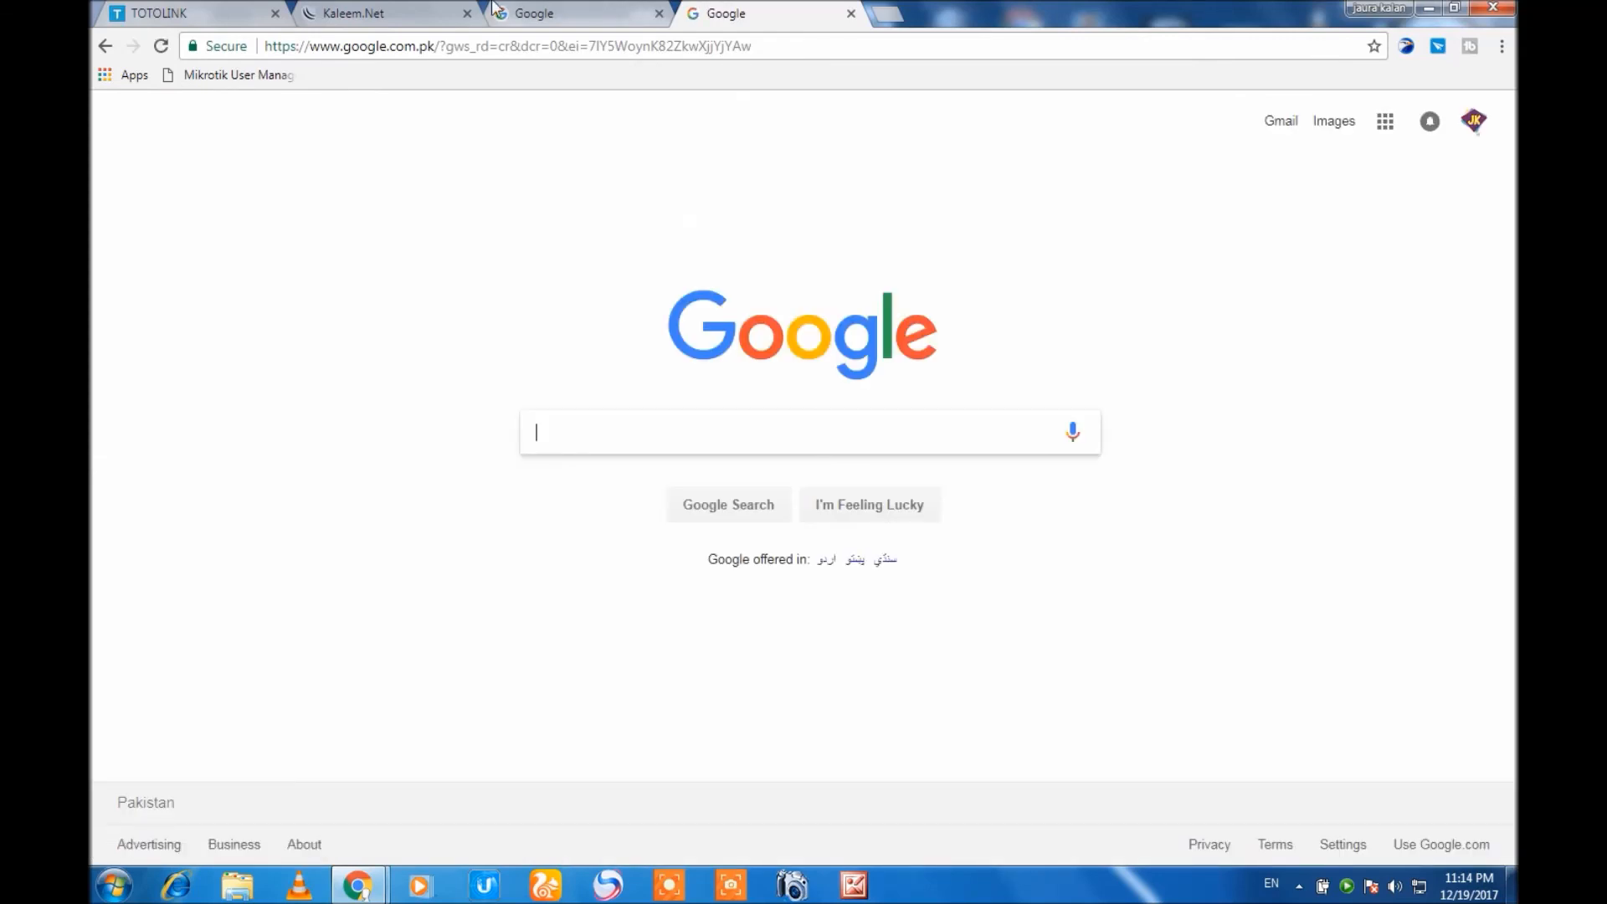
left_click(164, 12)
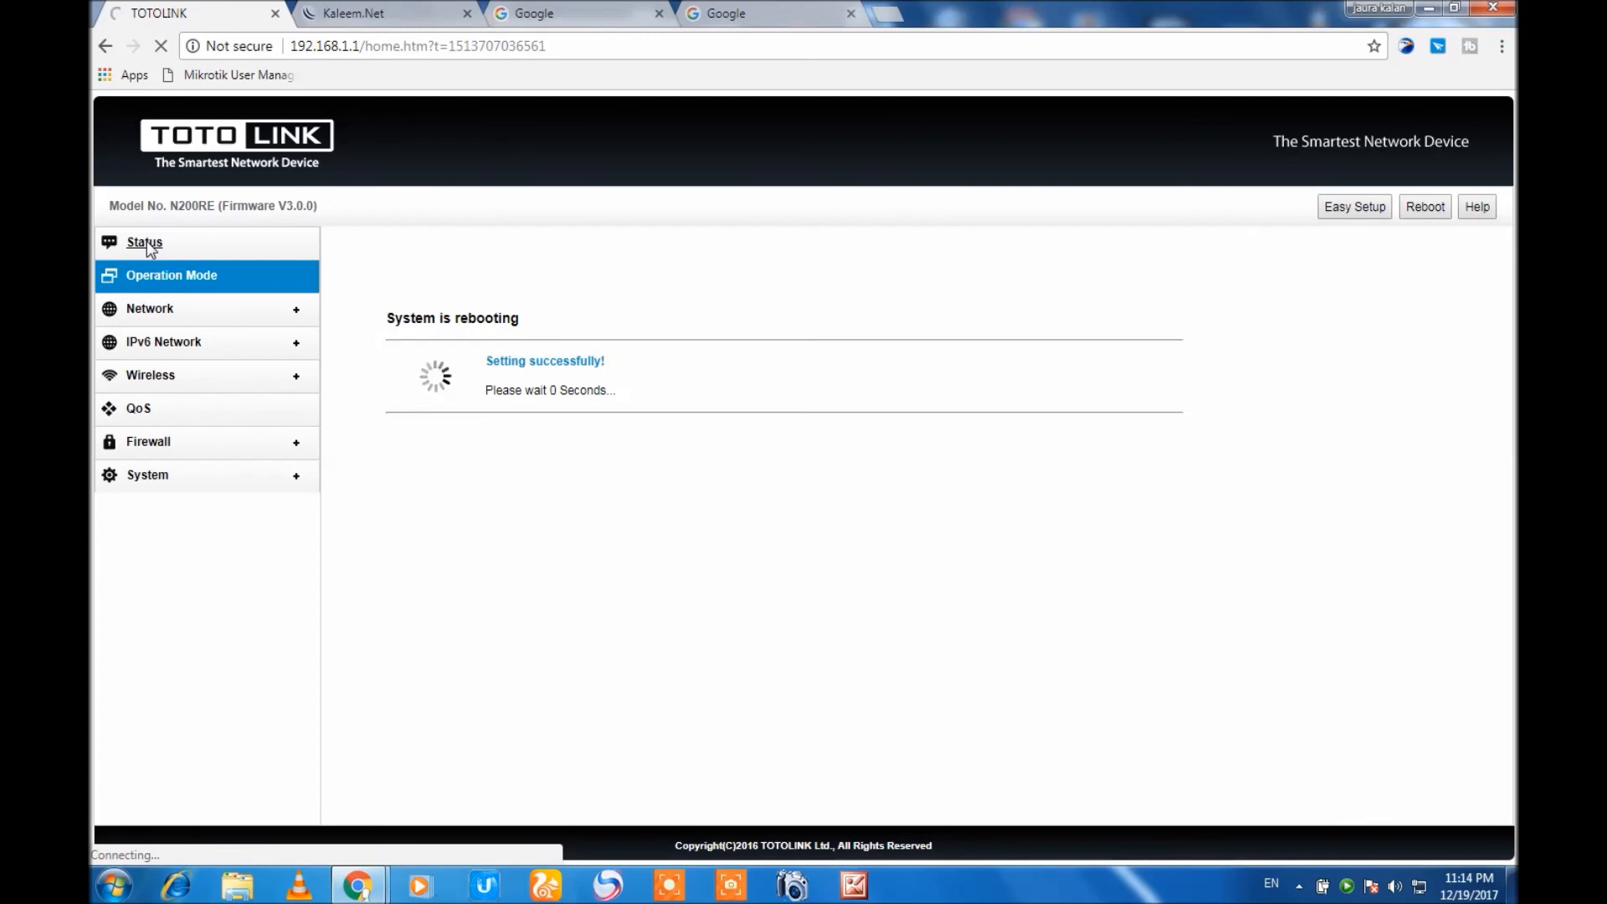
left_click(147, 241)
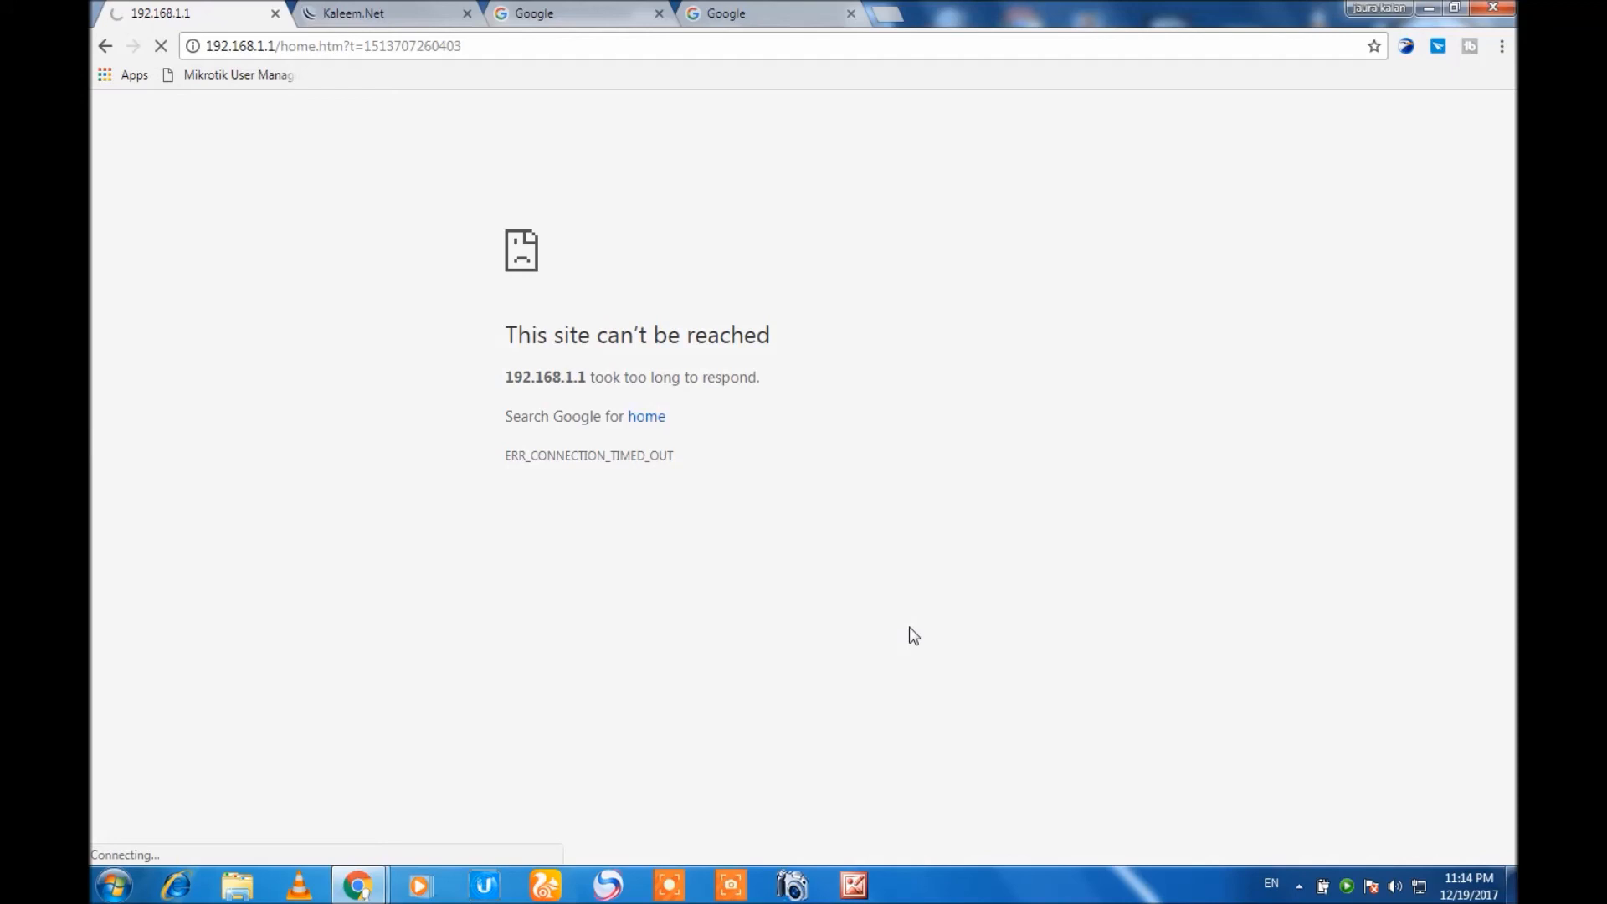
Open the Local Area Connection's IPv4 properties through Network and Sharing Center and choose to use a manually specified IP address.
left_click(1418, 885)
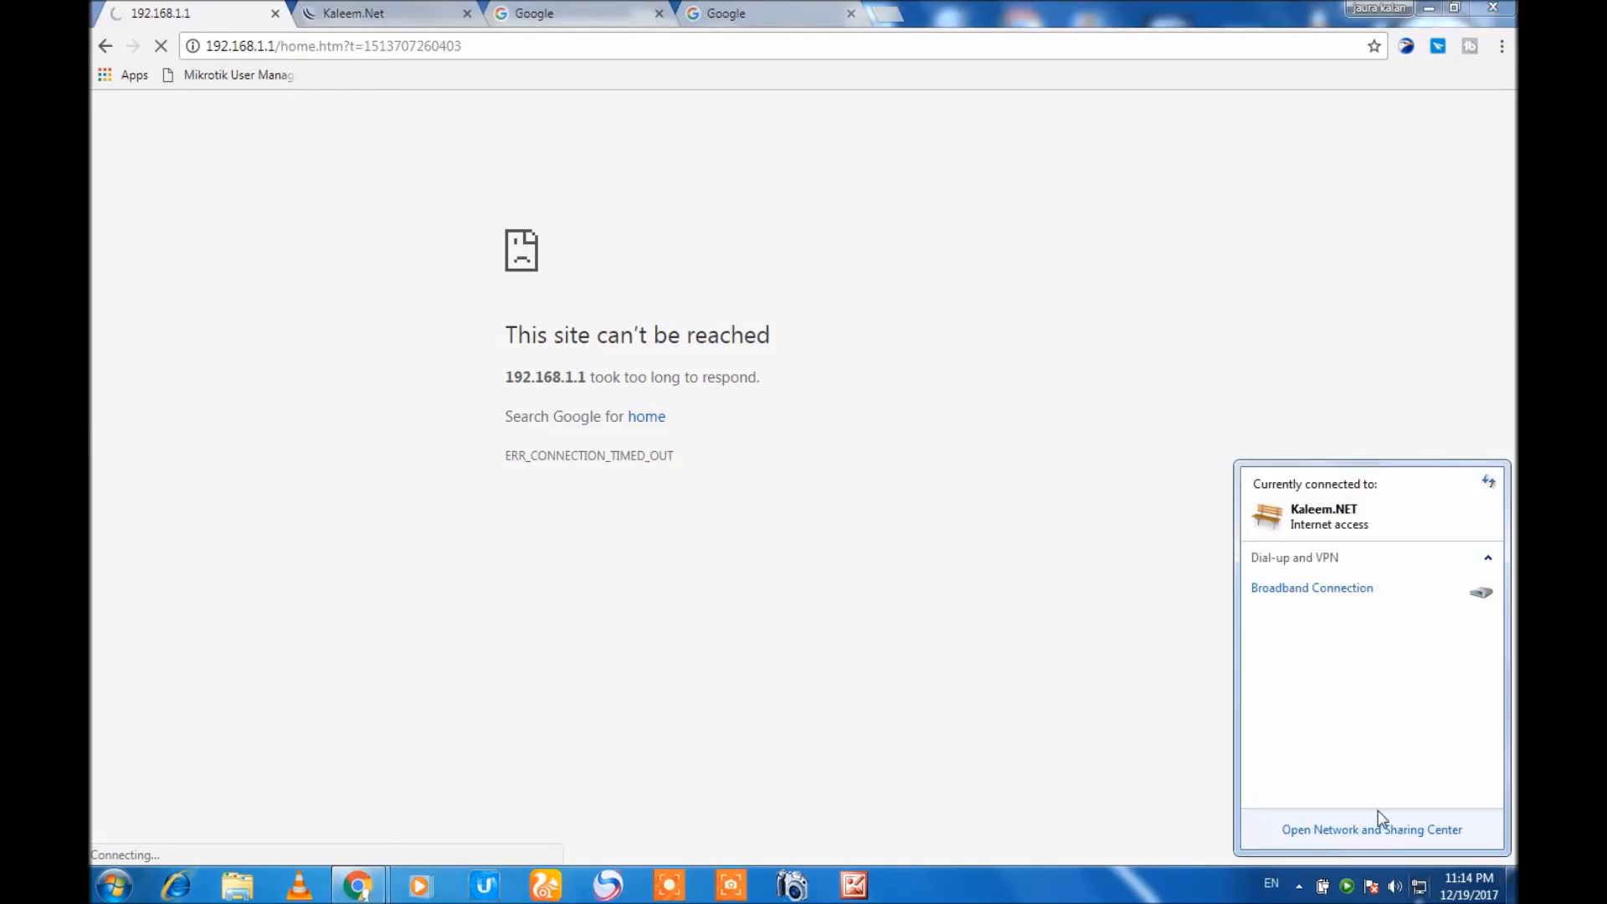
left_click(1418, 830)
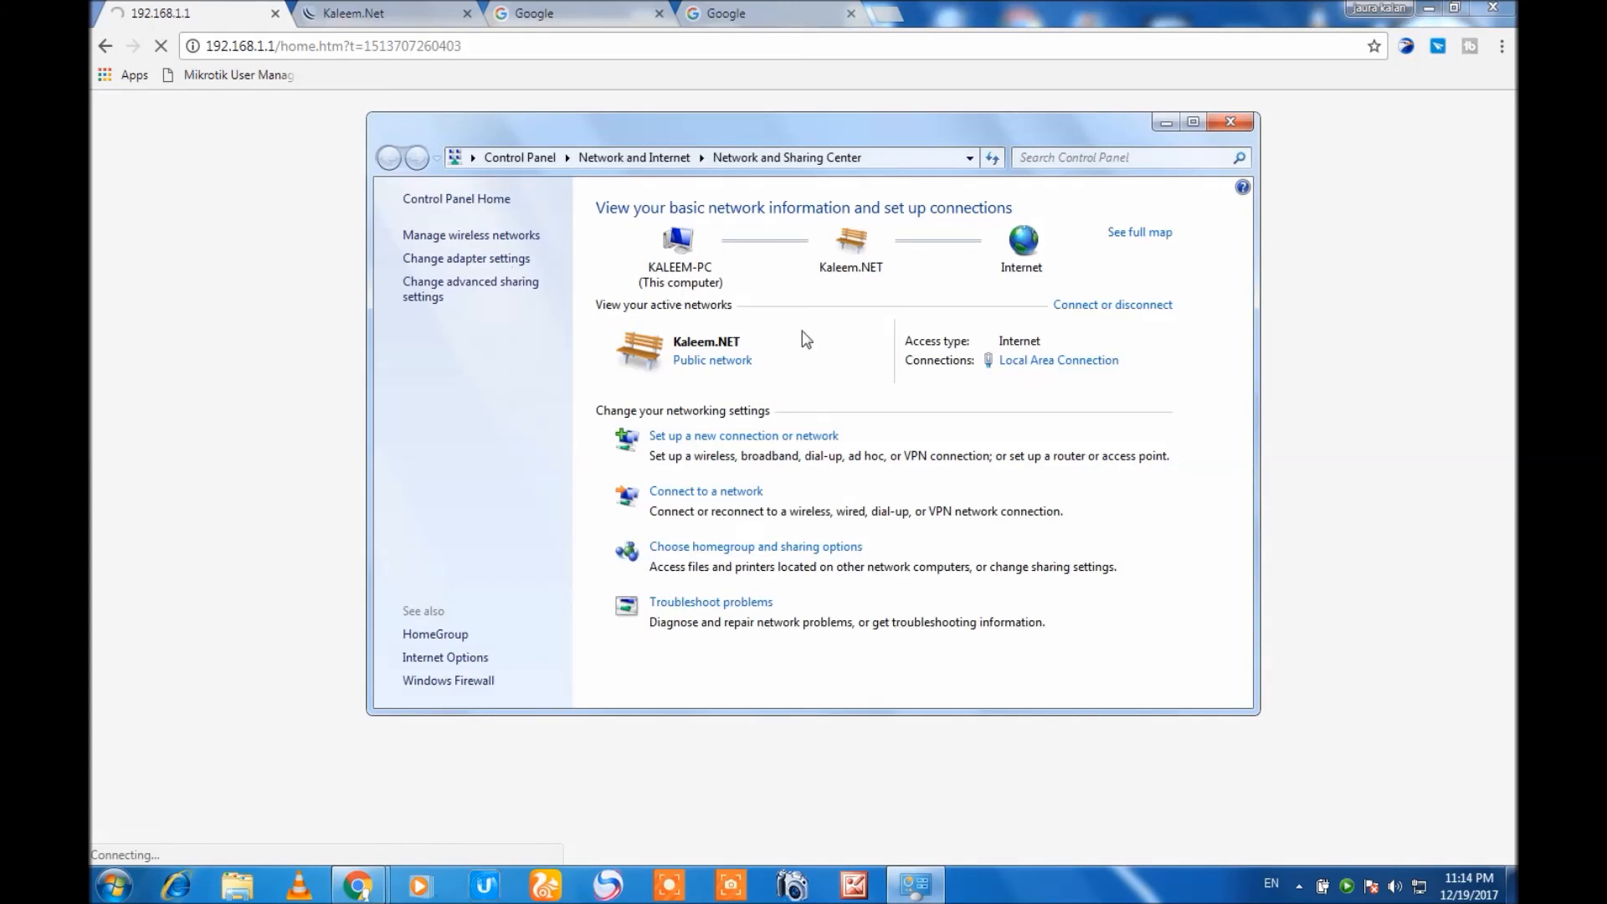
left_click(512, 266)
double_click(711, 245)
left_click(700, 594)
double_click(790, 481)
left_click(790, 475)
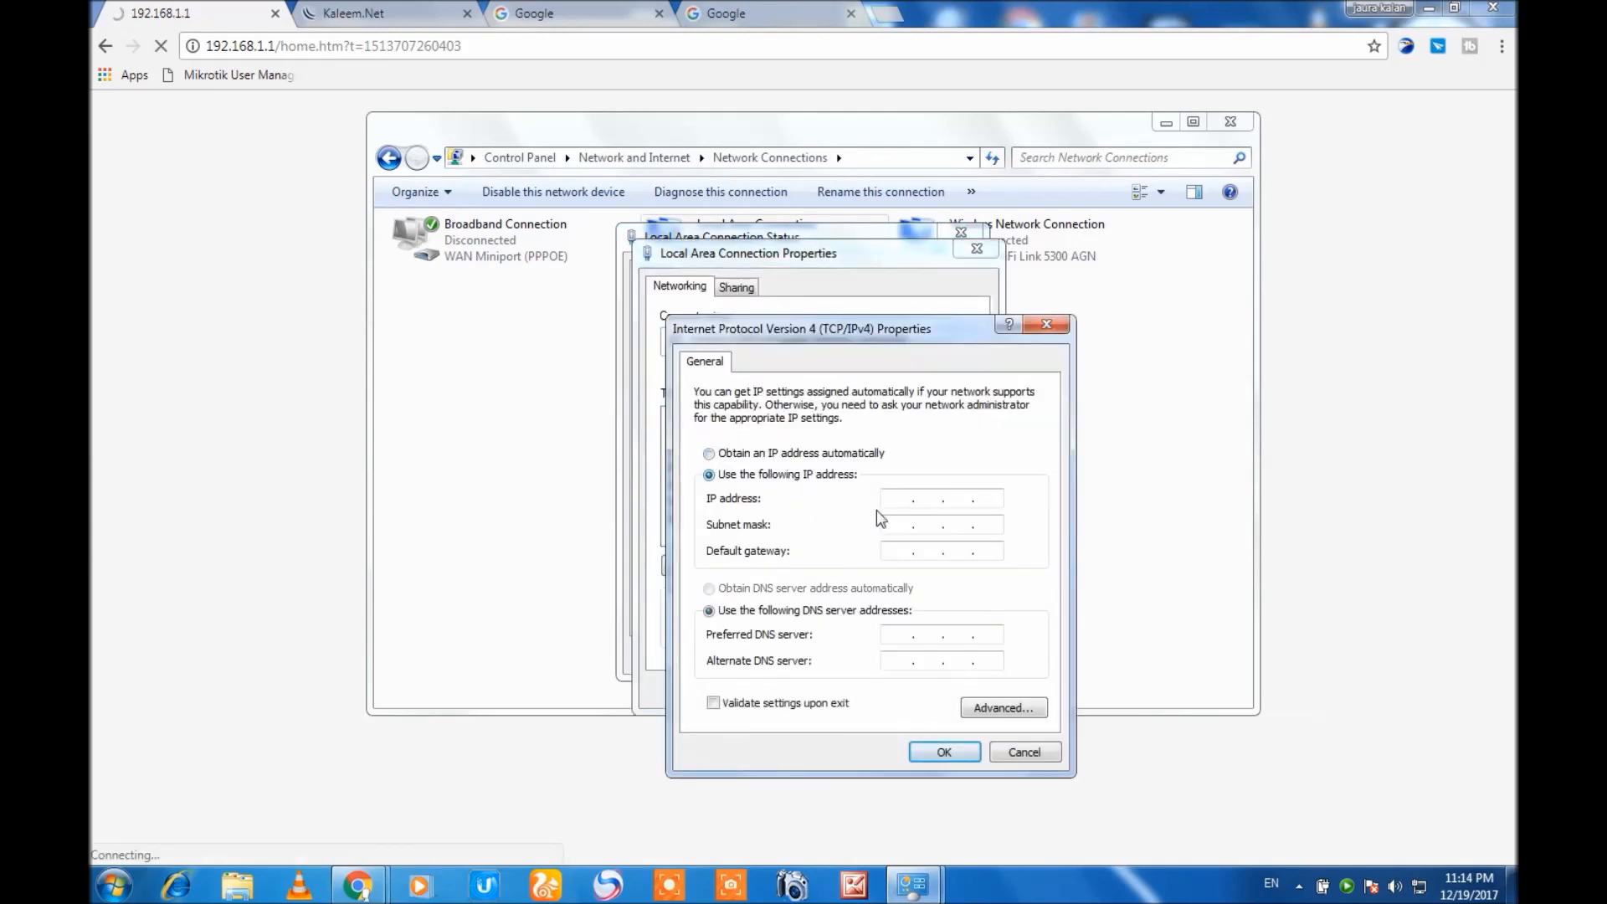
Enter a static IP address in the 192.168 range with its subnet mask, and apply it to the Local Area Connection.
left_click(893, 495)
type("19. . .")
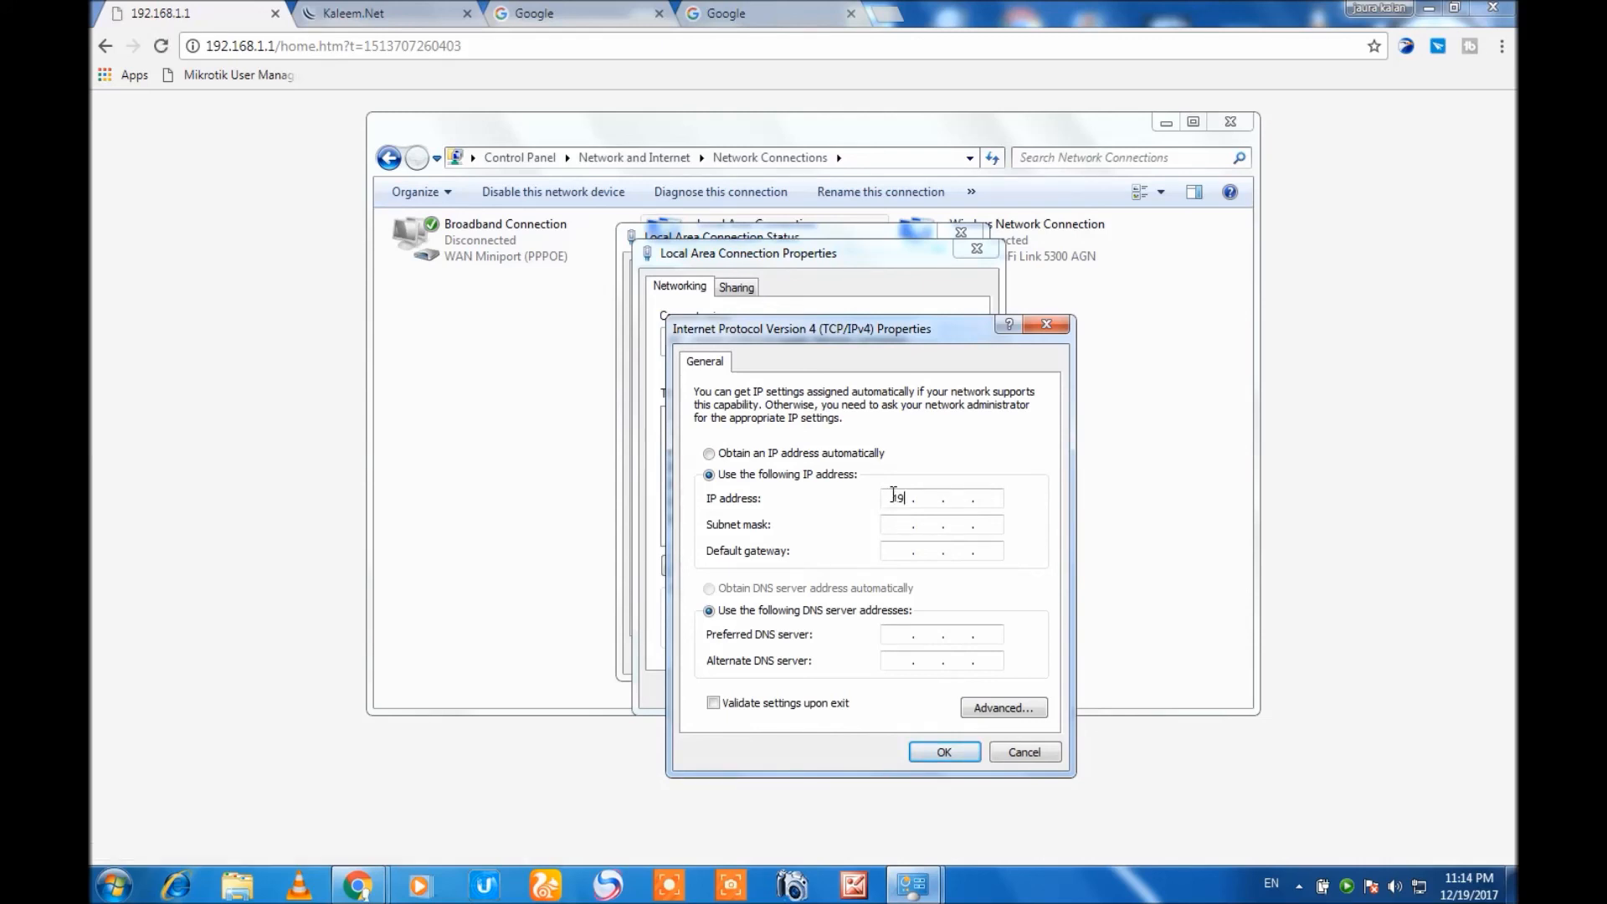
type("2 . 168")
type("00")
left_click(943, 526)
left_click(950, 751)
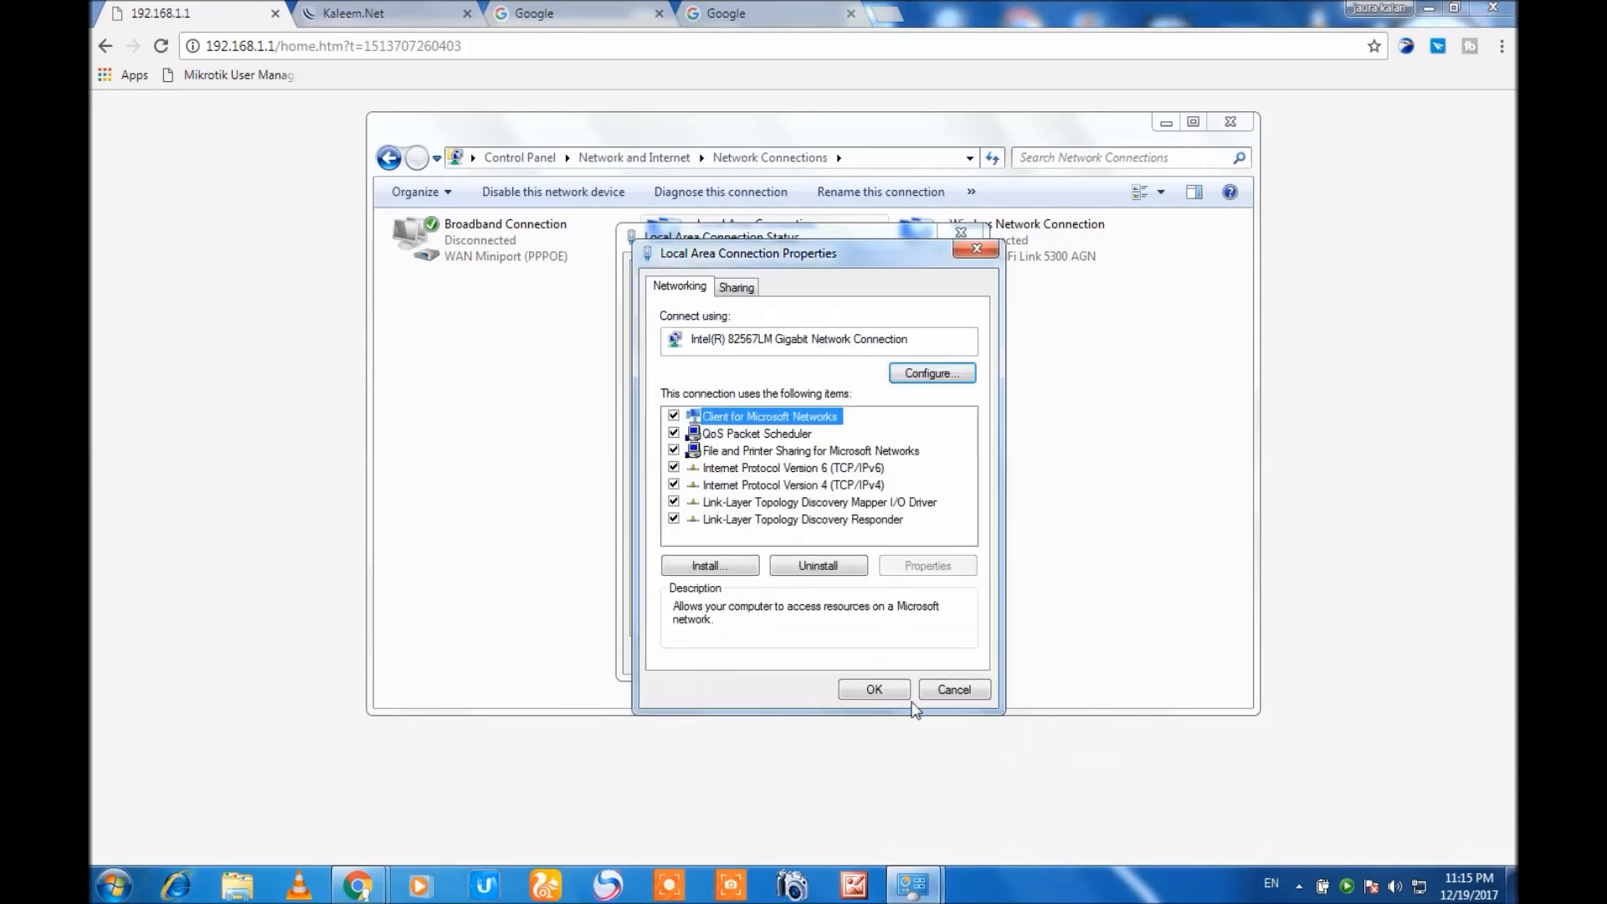
left_click(870, 691)
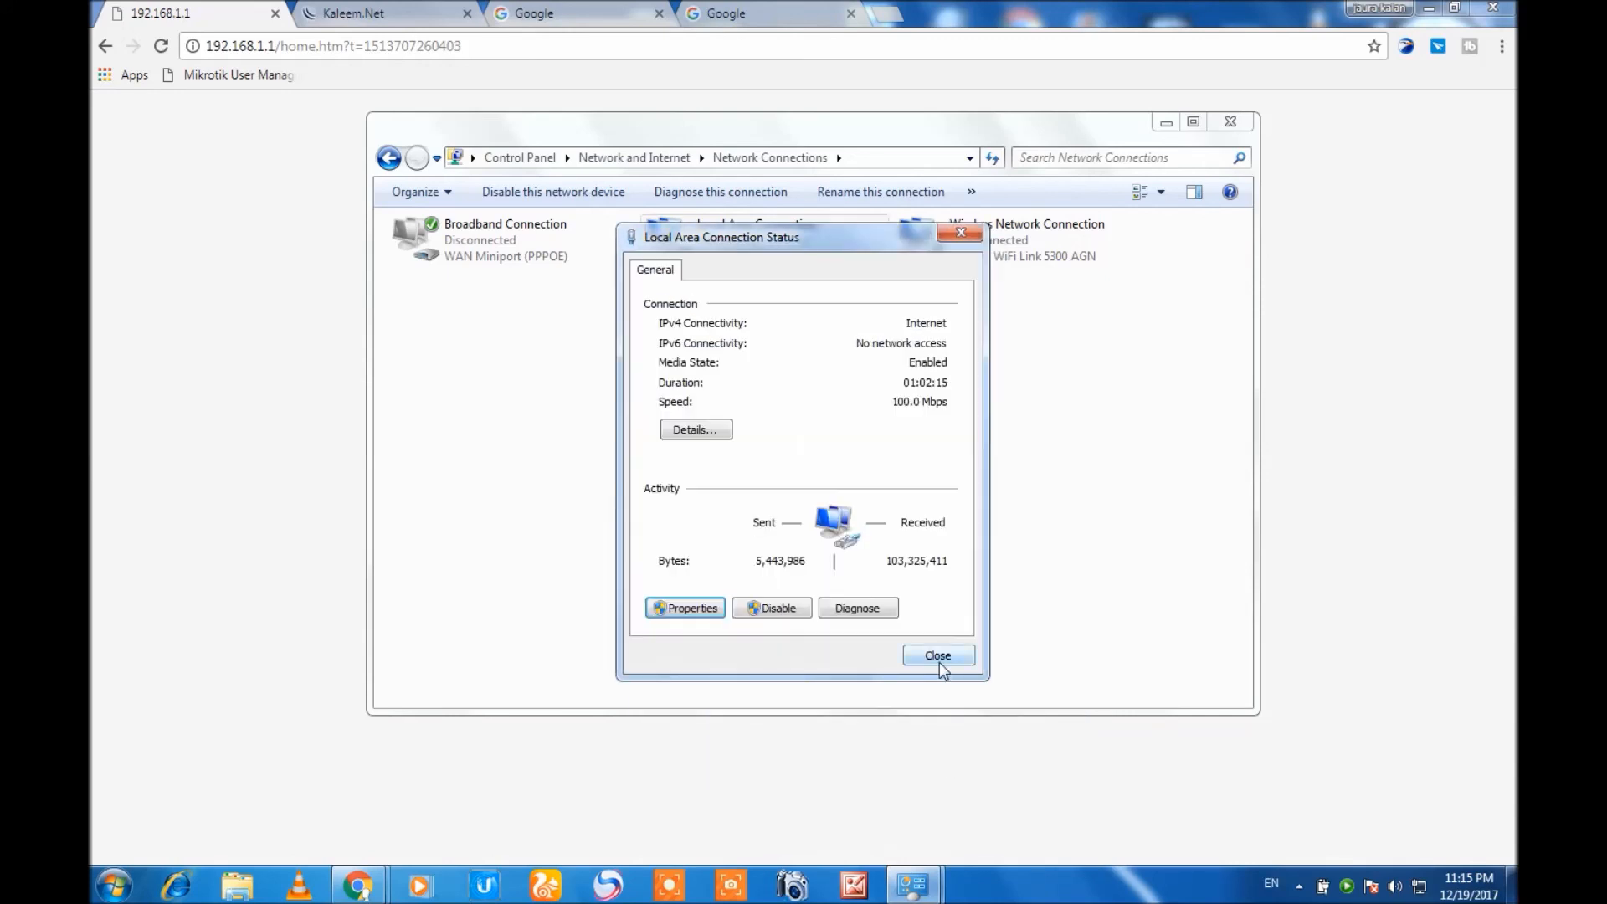
left_click(938, 657)
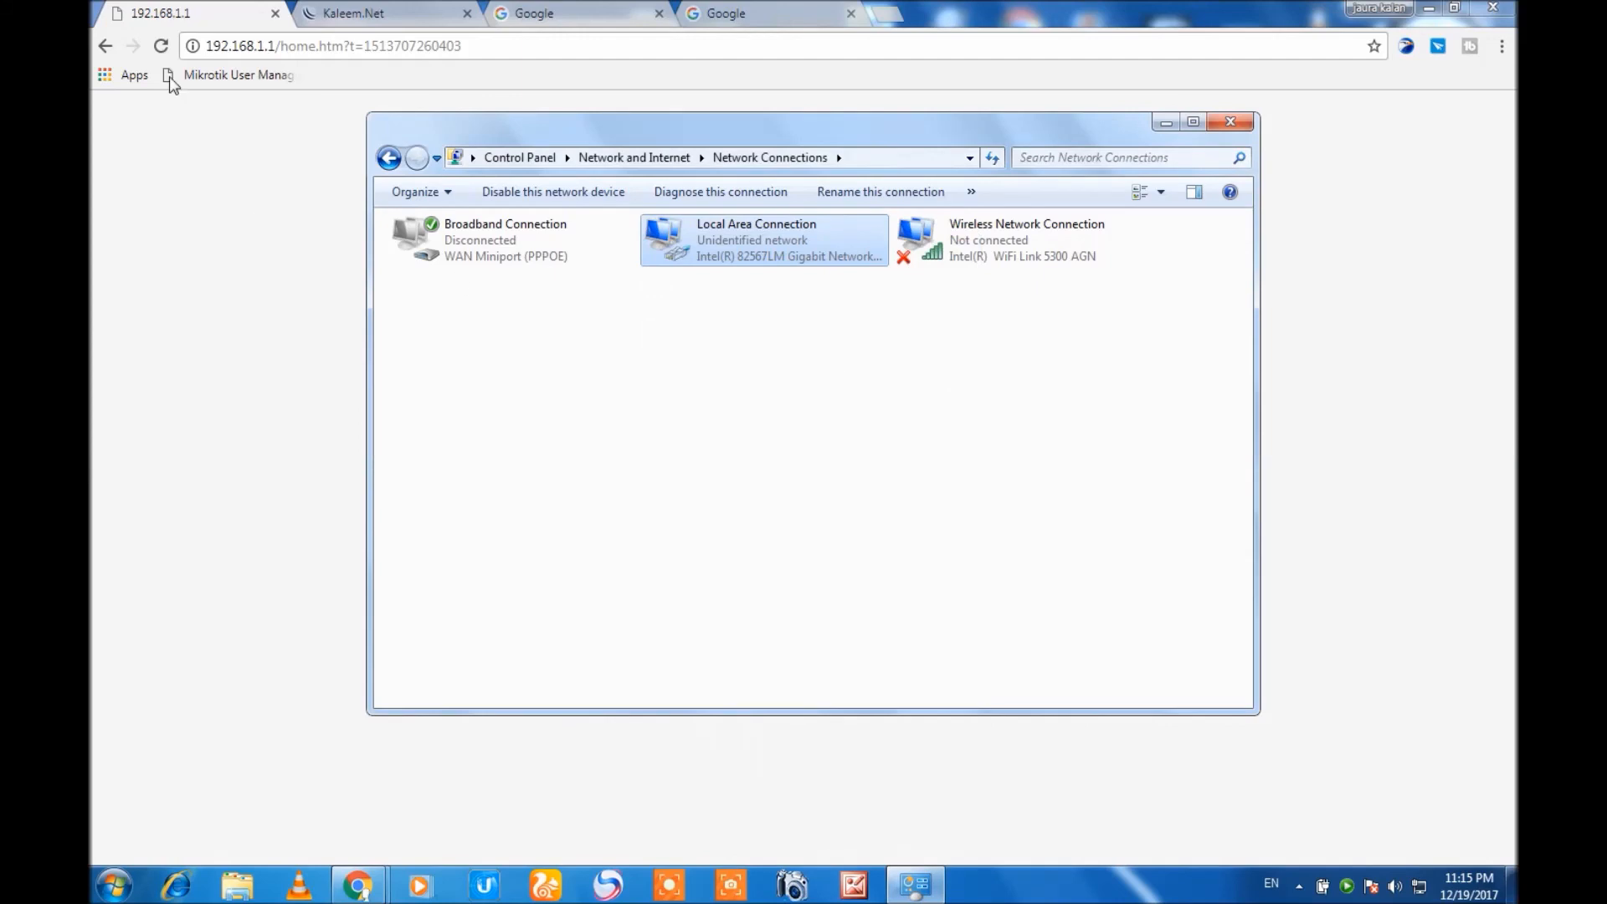
Reload the router's page and log in with the user name admin and the account password.
left_click(160, 50)
left_click(160, 52)
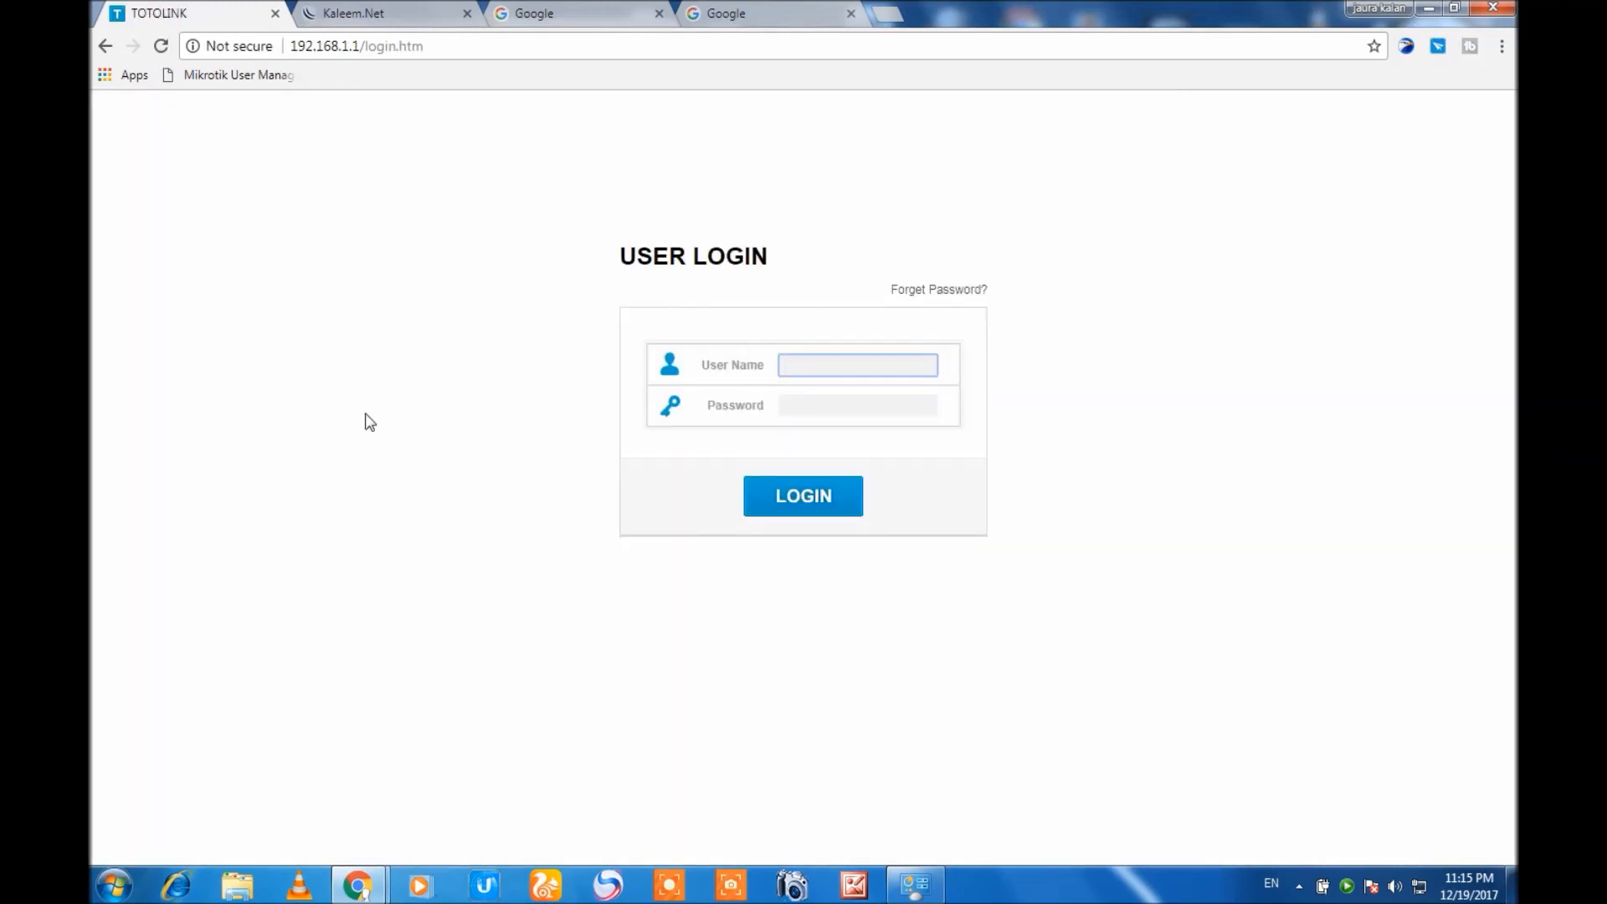
type("ad")
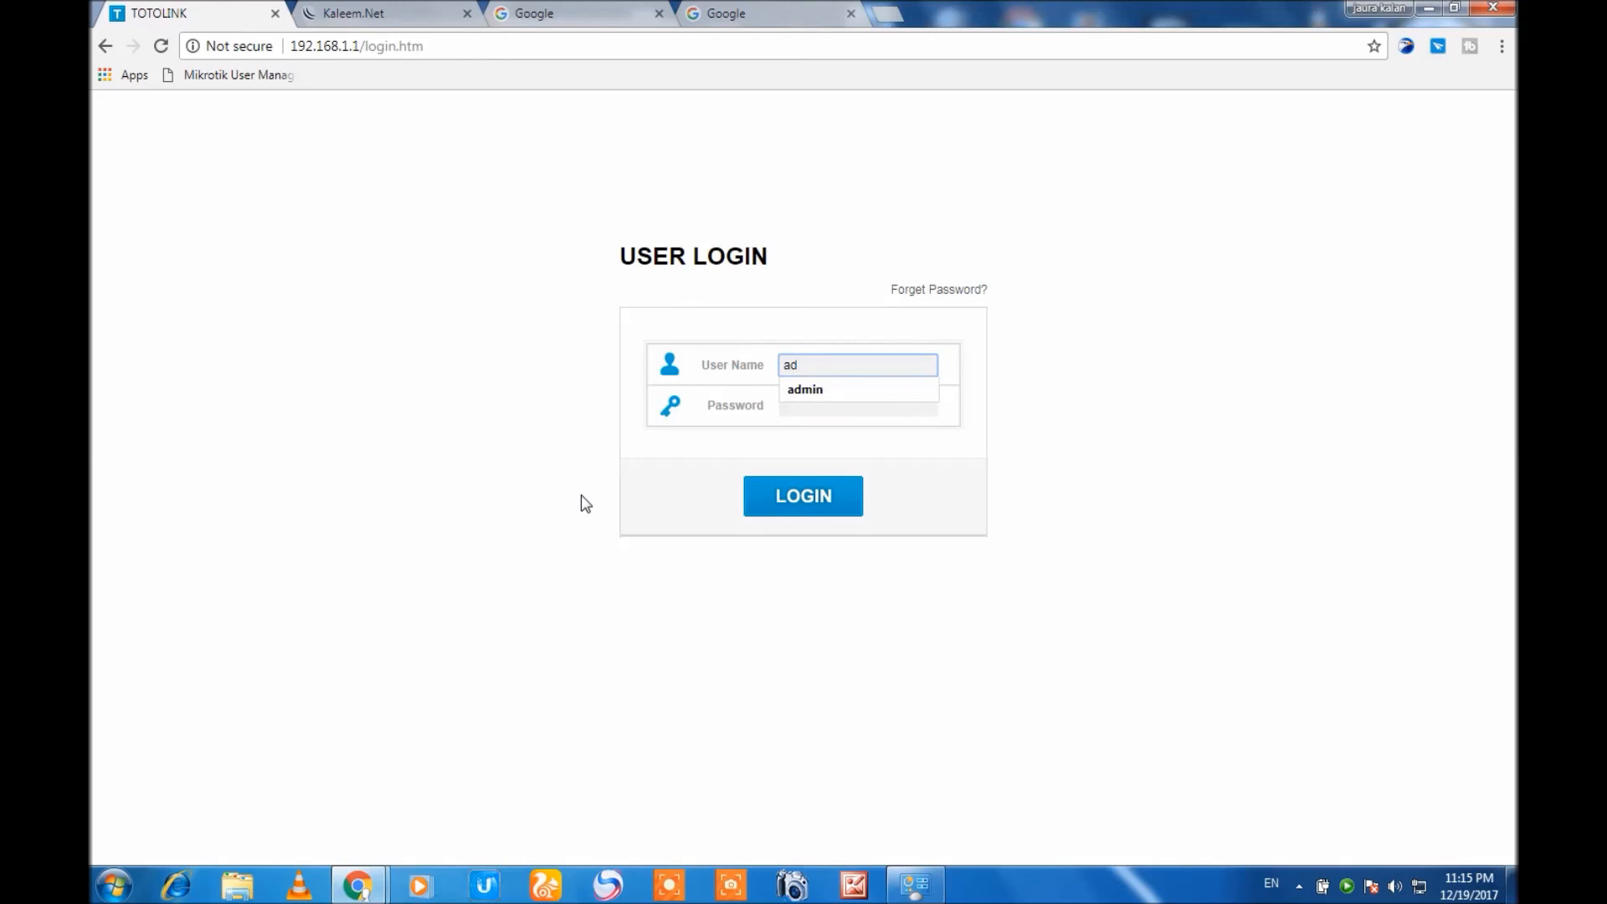
left_click(836, 391)
left_click(836, 406)
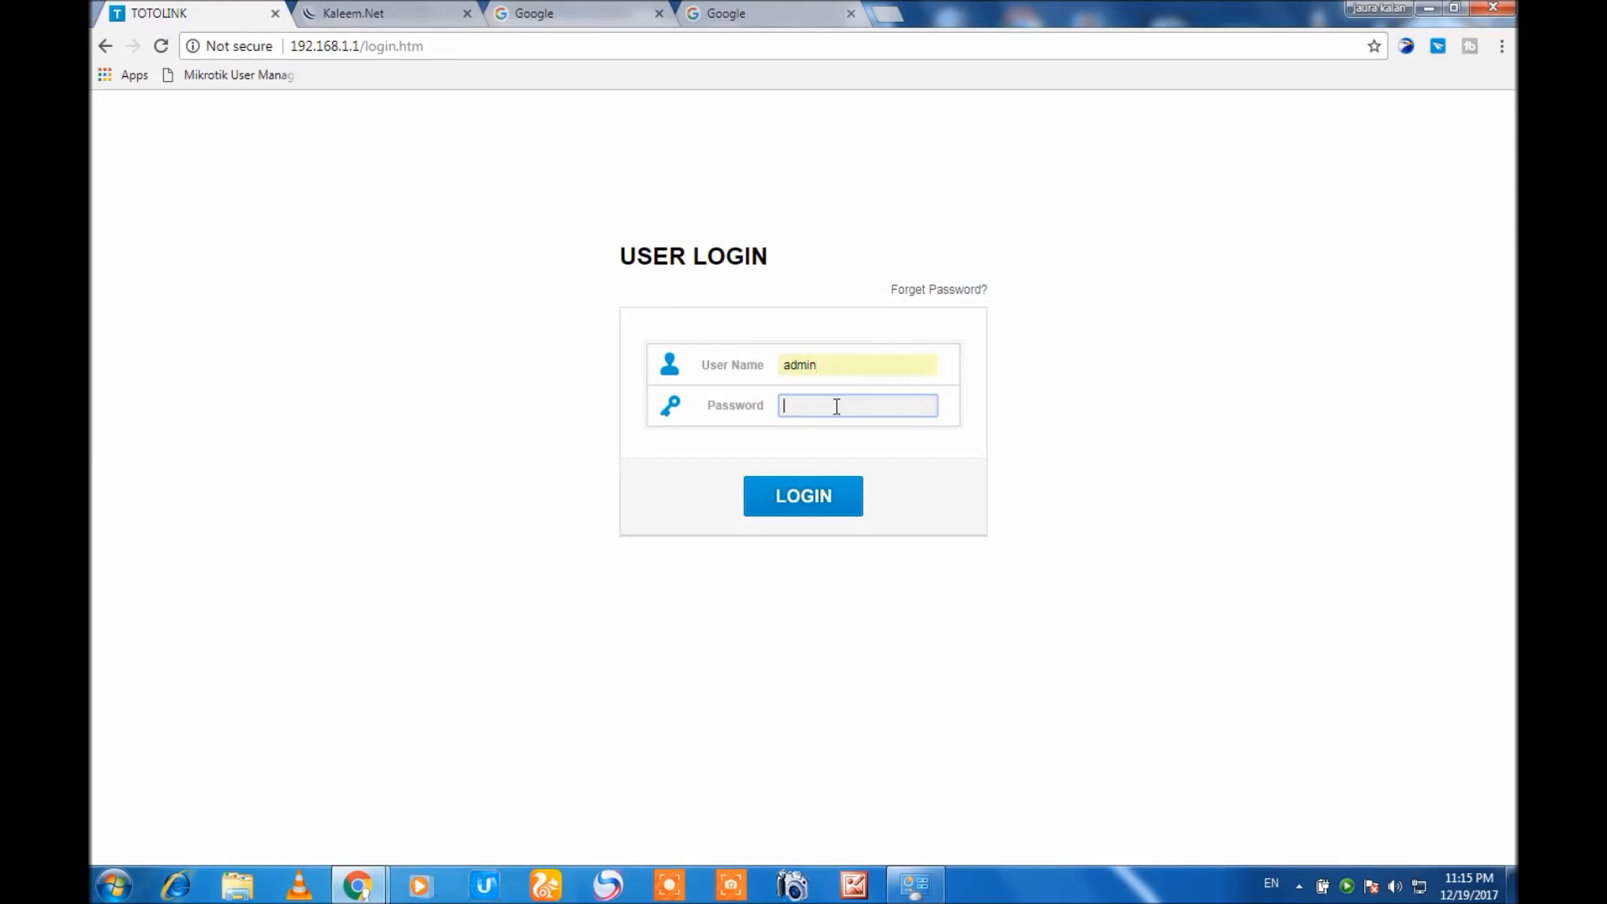
type("ad")
key("Return")
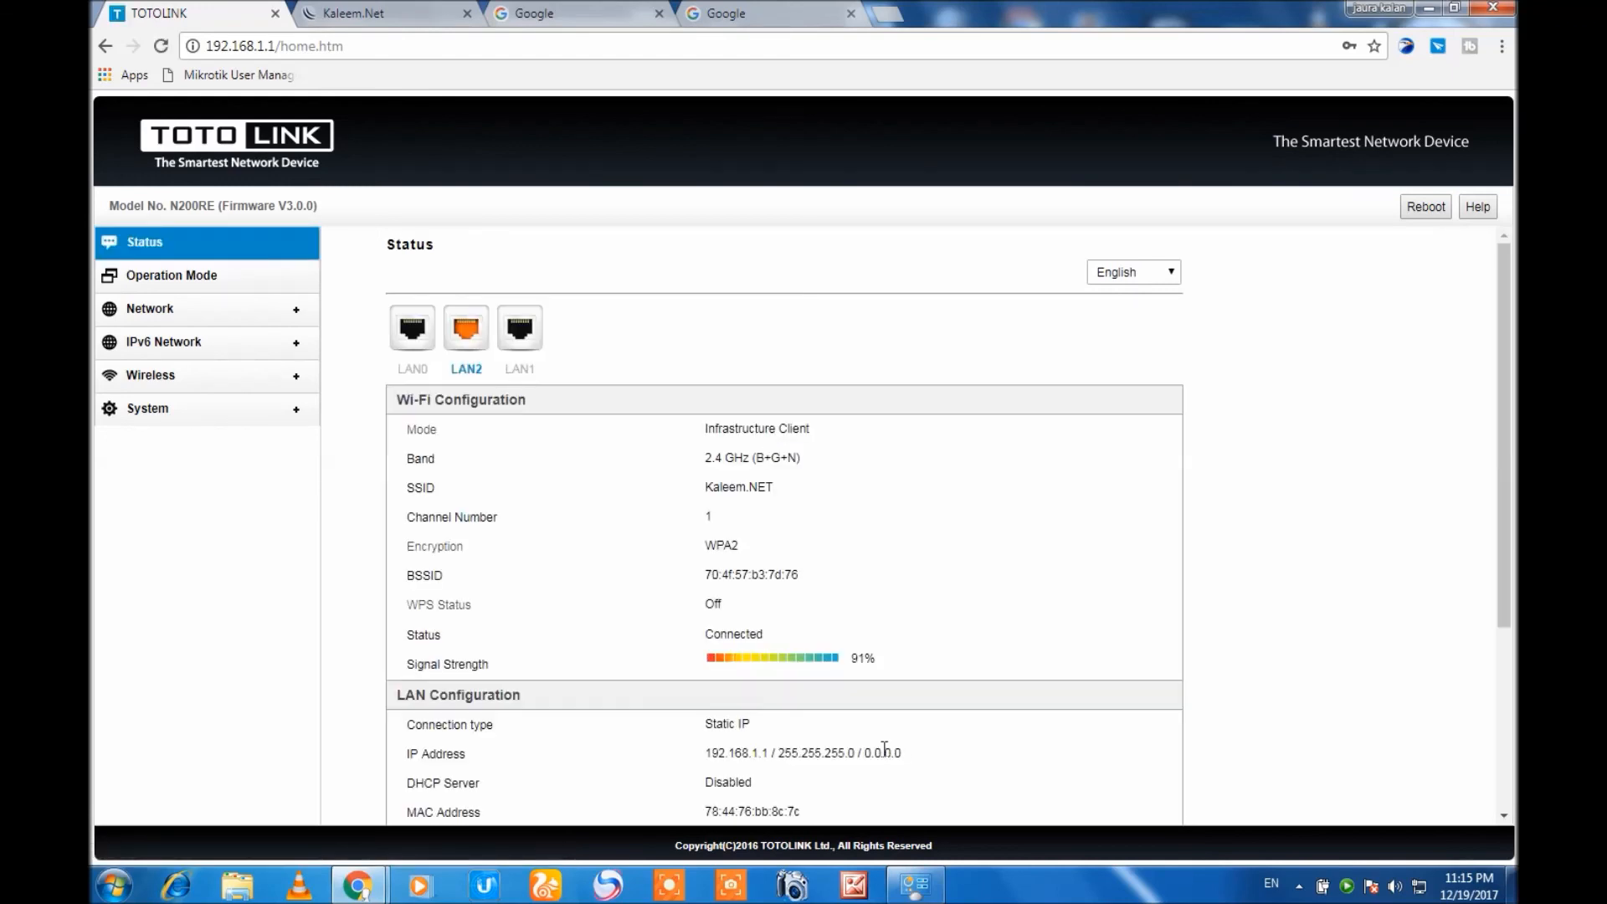
Examine the router's Wi-Fi, LAN and system status, view the firmware upgrade page, and return to the status page.
left_click_drag(1504, 481, 1505, 434)
left_click_drag(1500, 480, 1505, 618)
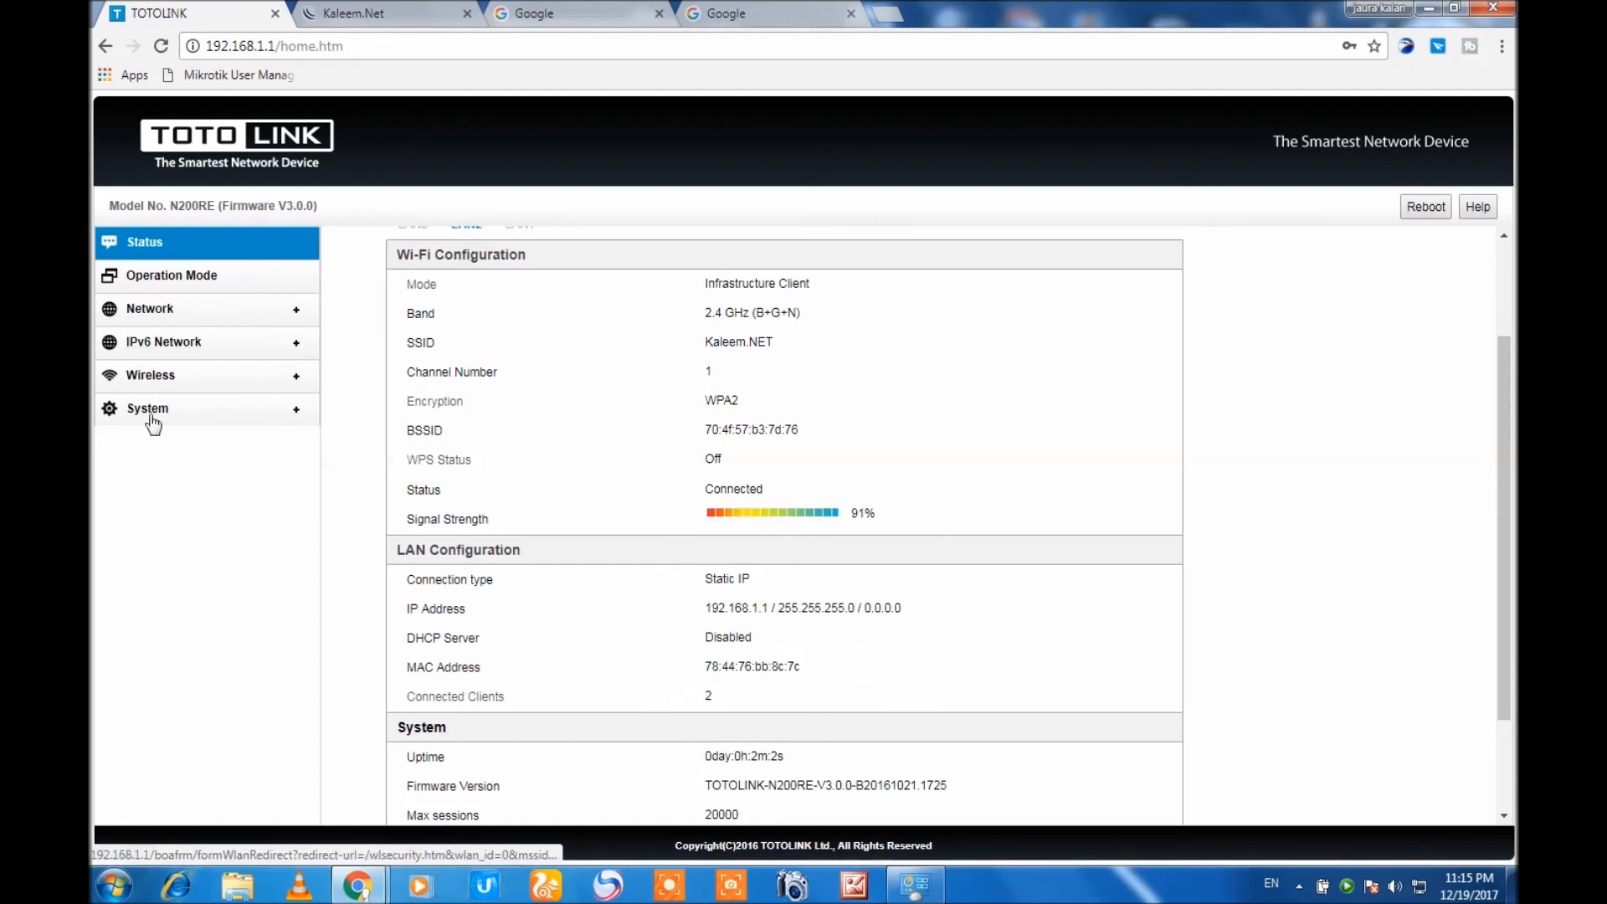
left_click(148, 413)
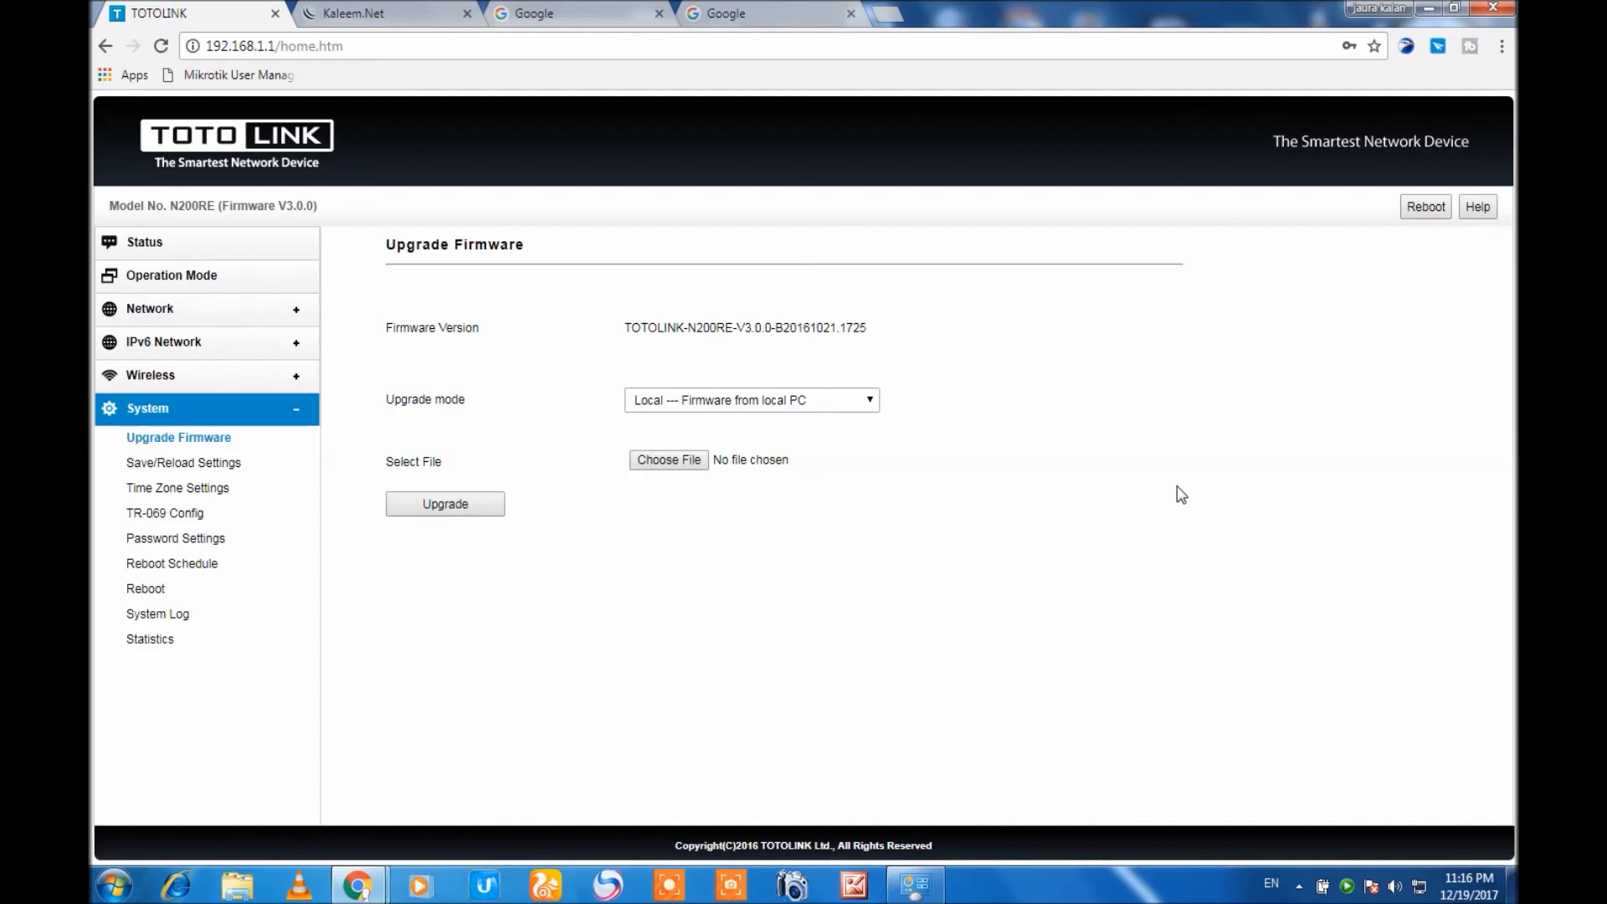
left_click(149, 244)
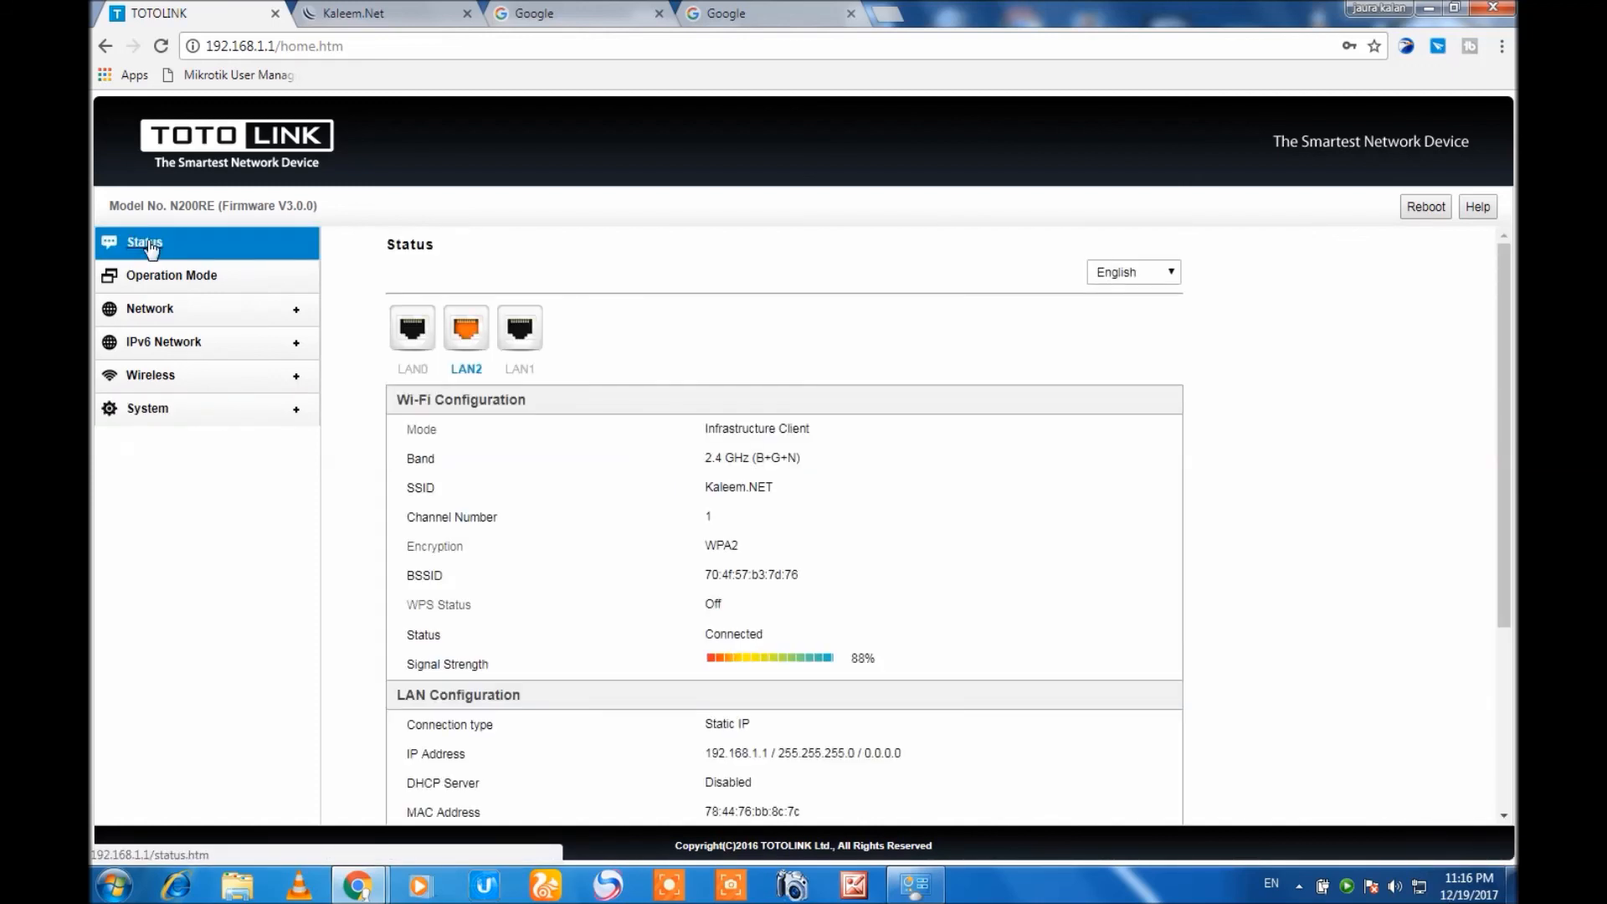